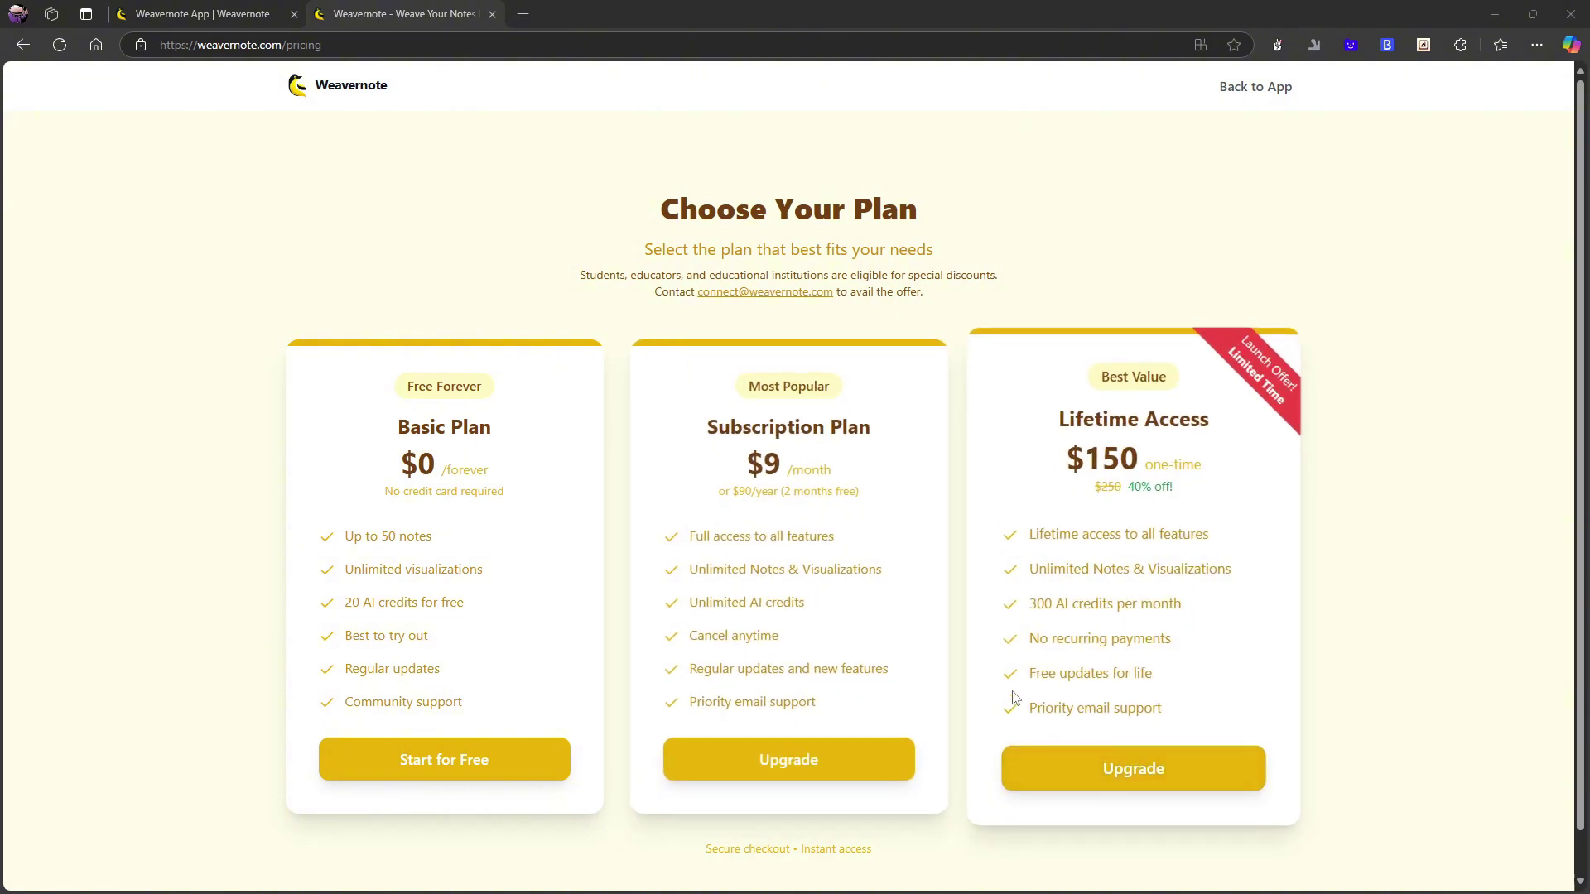
- Back in the notes app, create a new folder named 'test'
left_click(210, 10)
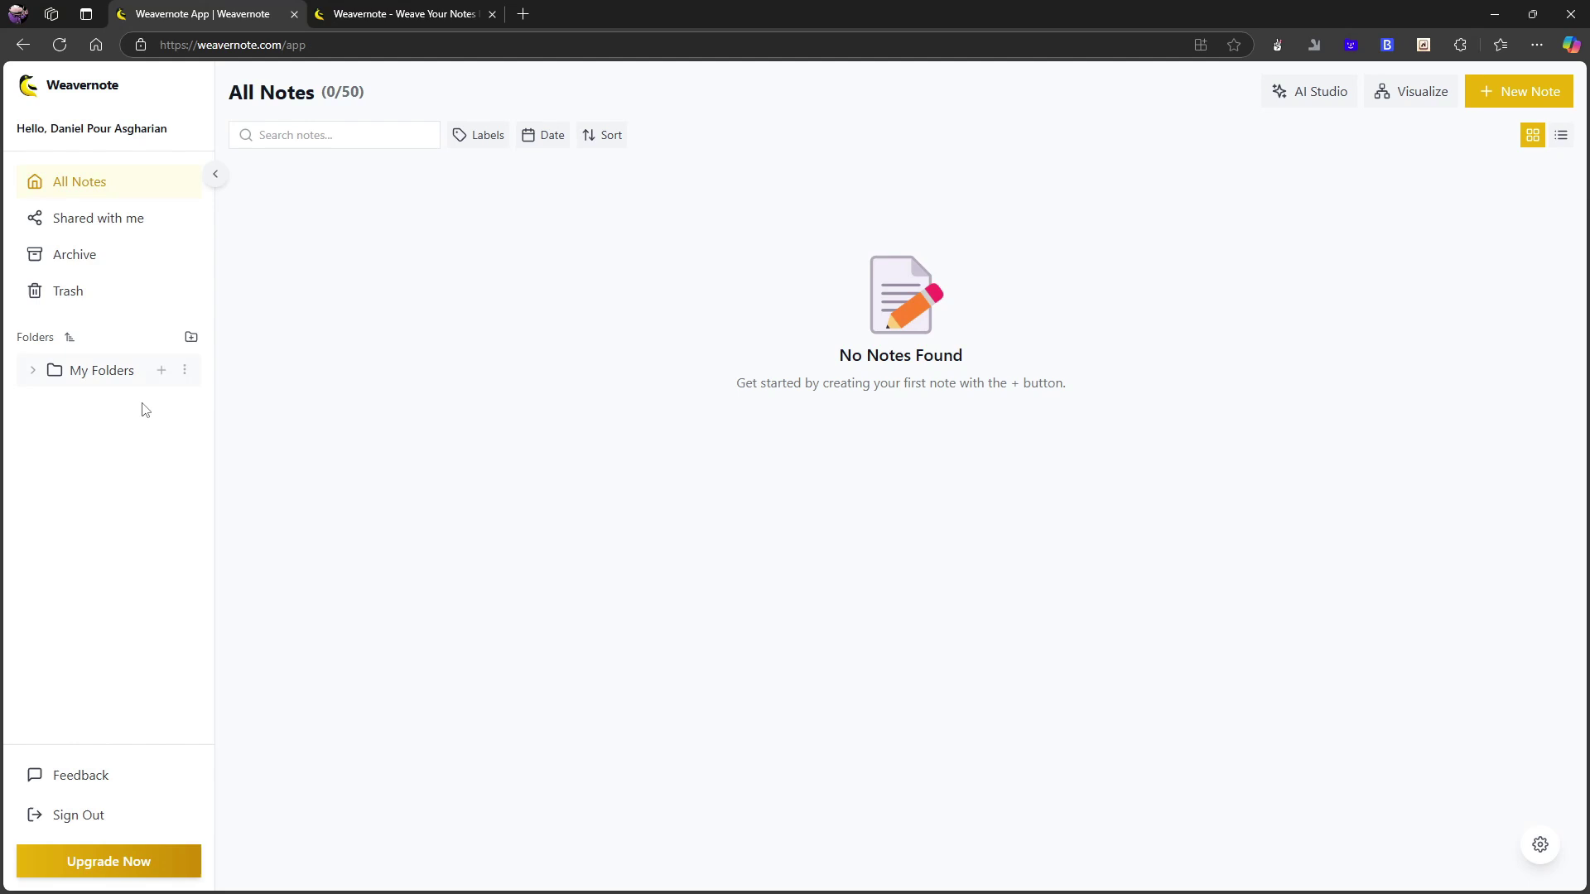
mouse_move(178, 373)
left_click(74, 381)
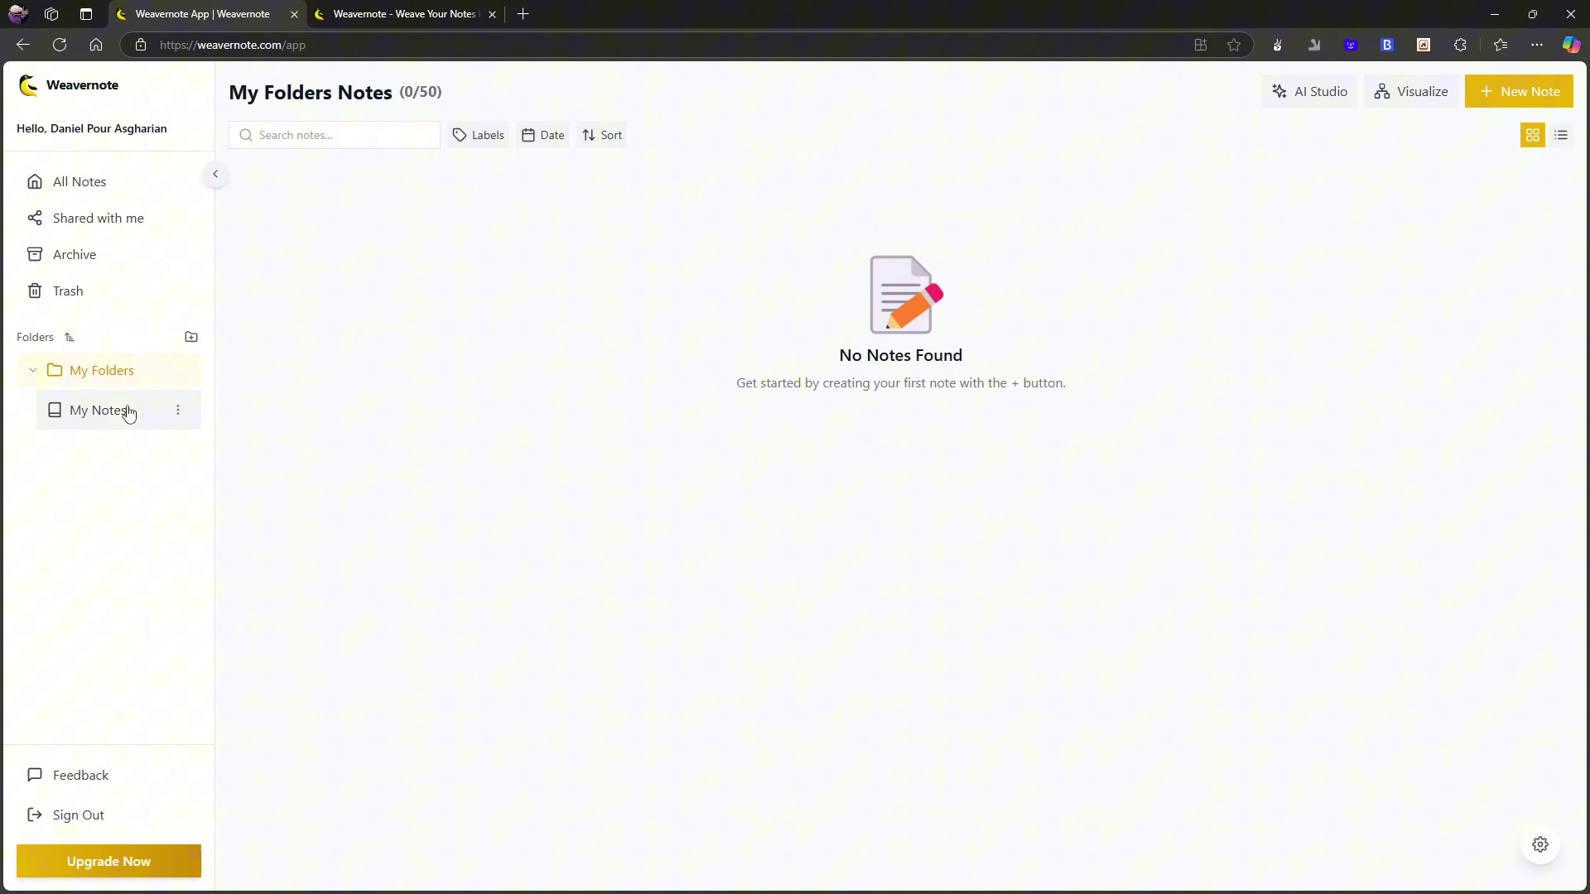
left_click(38, 375)
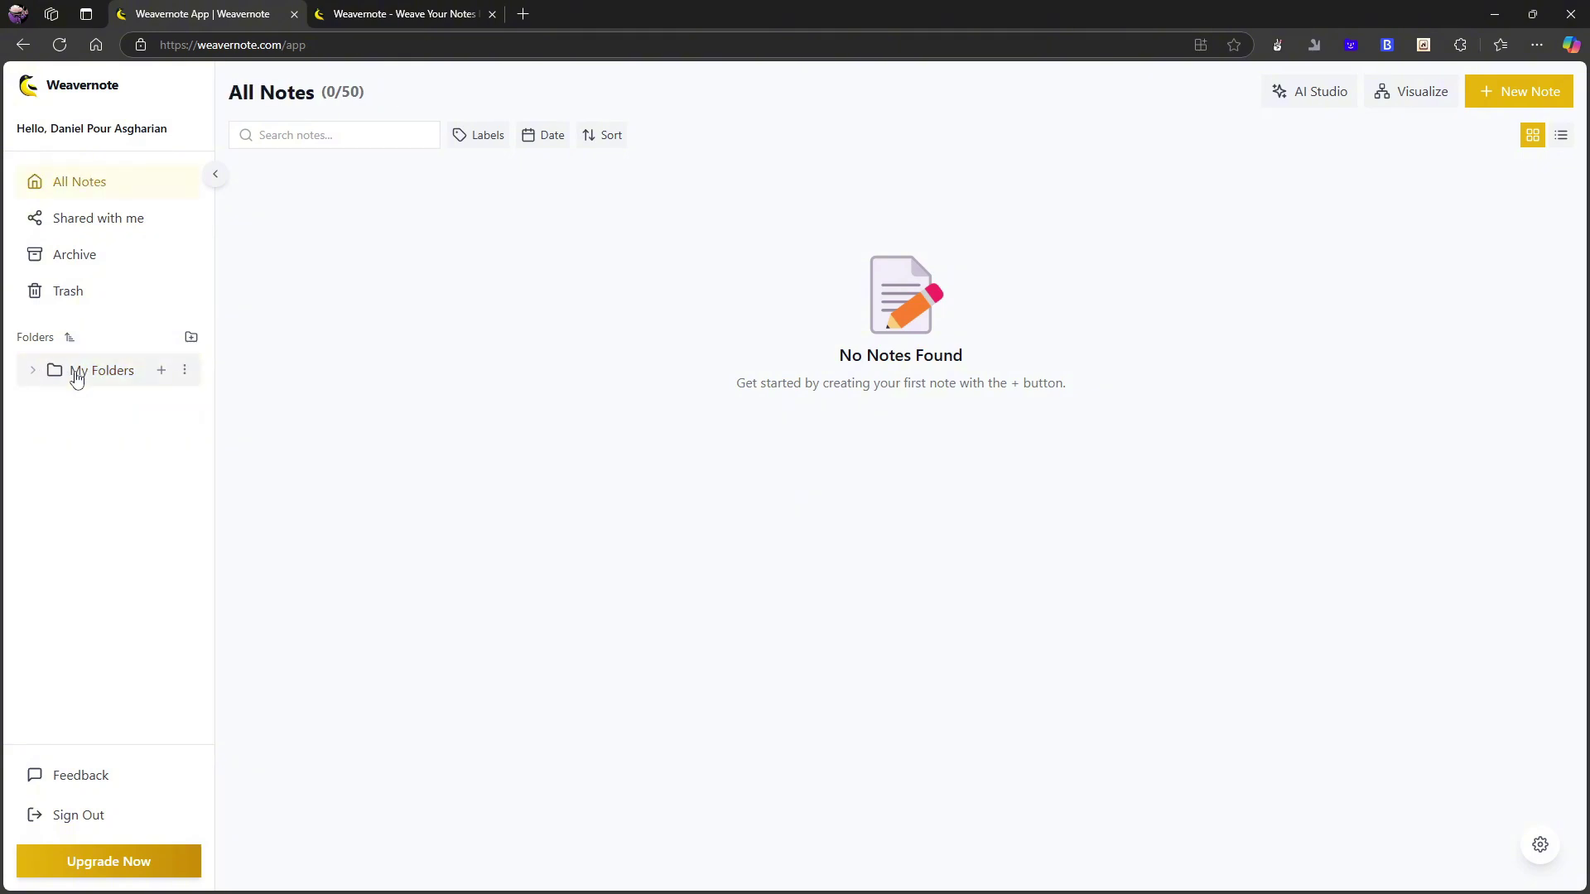
left_click(190, 338)
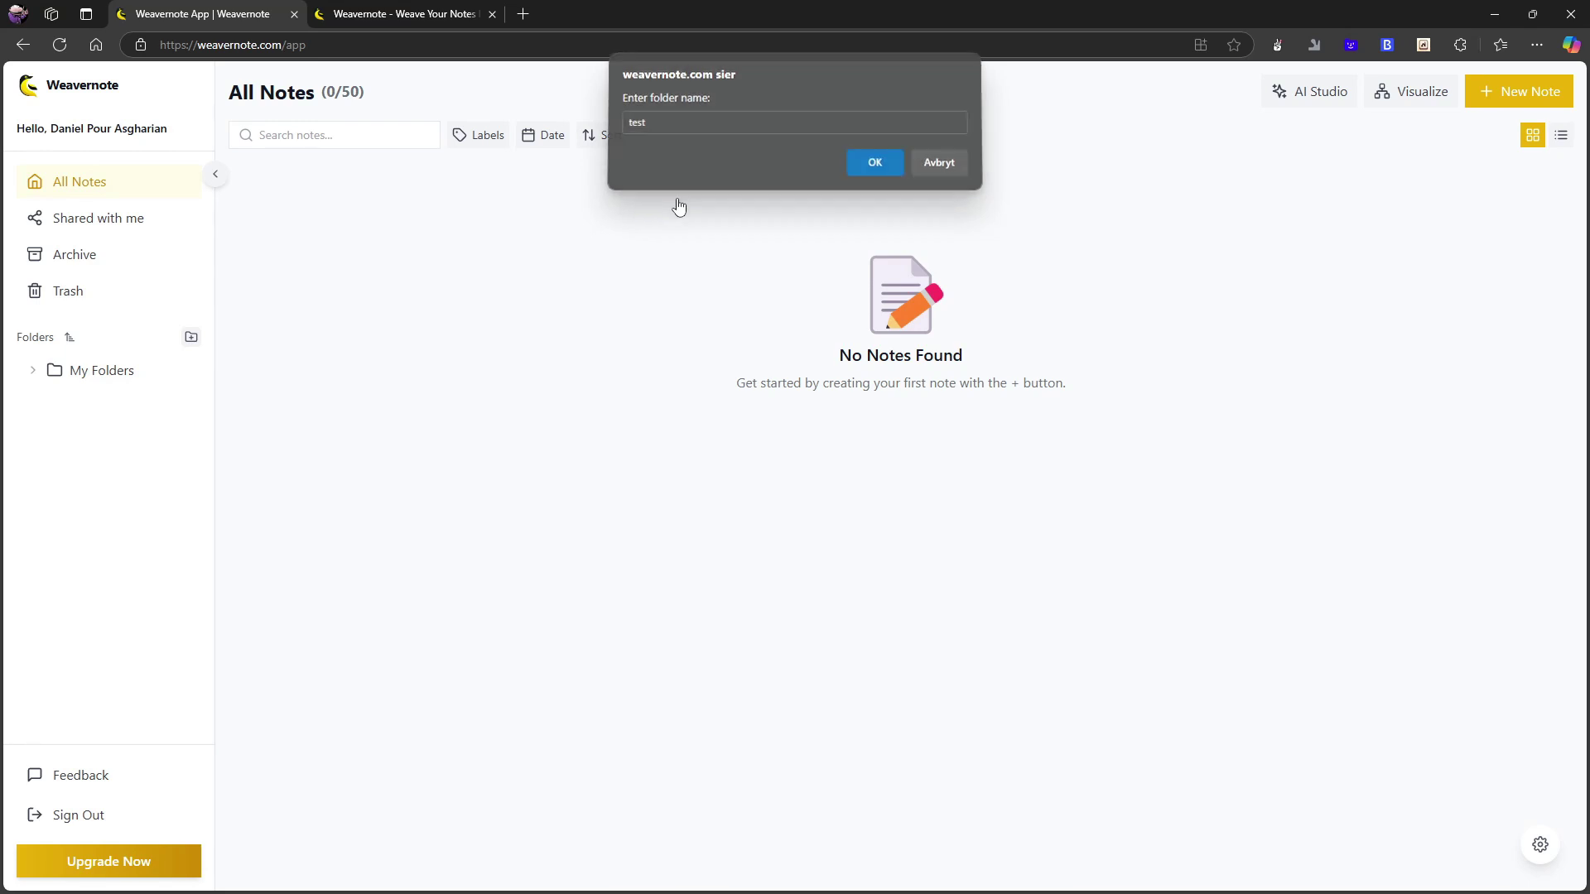
key("Return")
- Add two notebooks, 'notebook 1' and 'test 2', inside the test folder
left_click(96, 376)
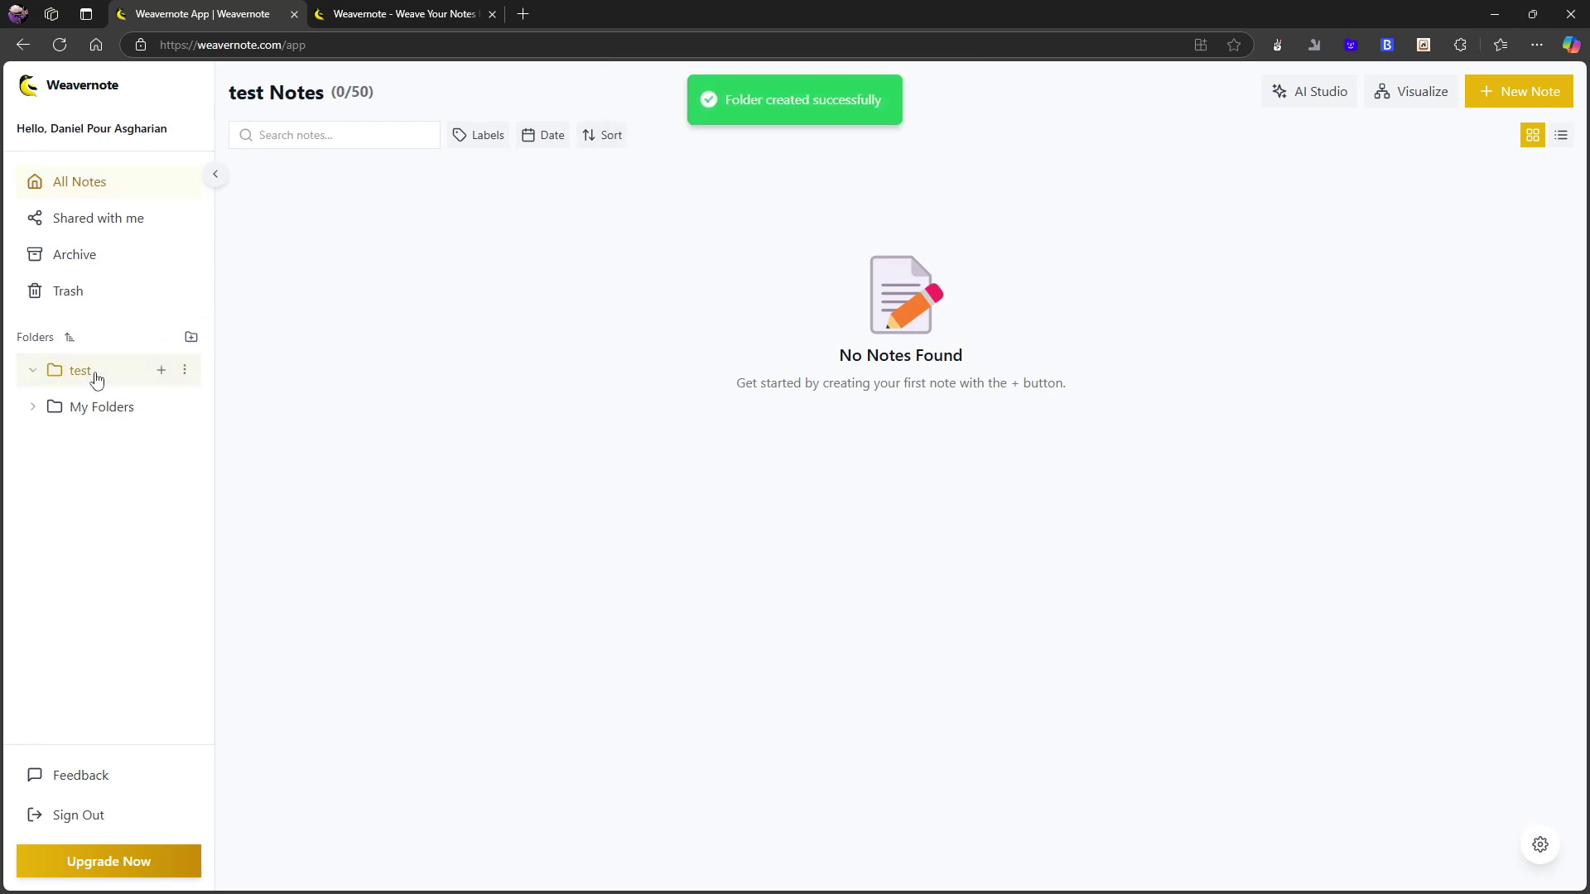
left_click(161, 370)
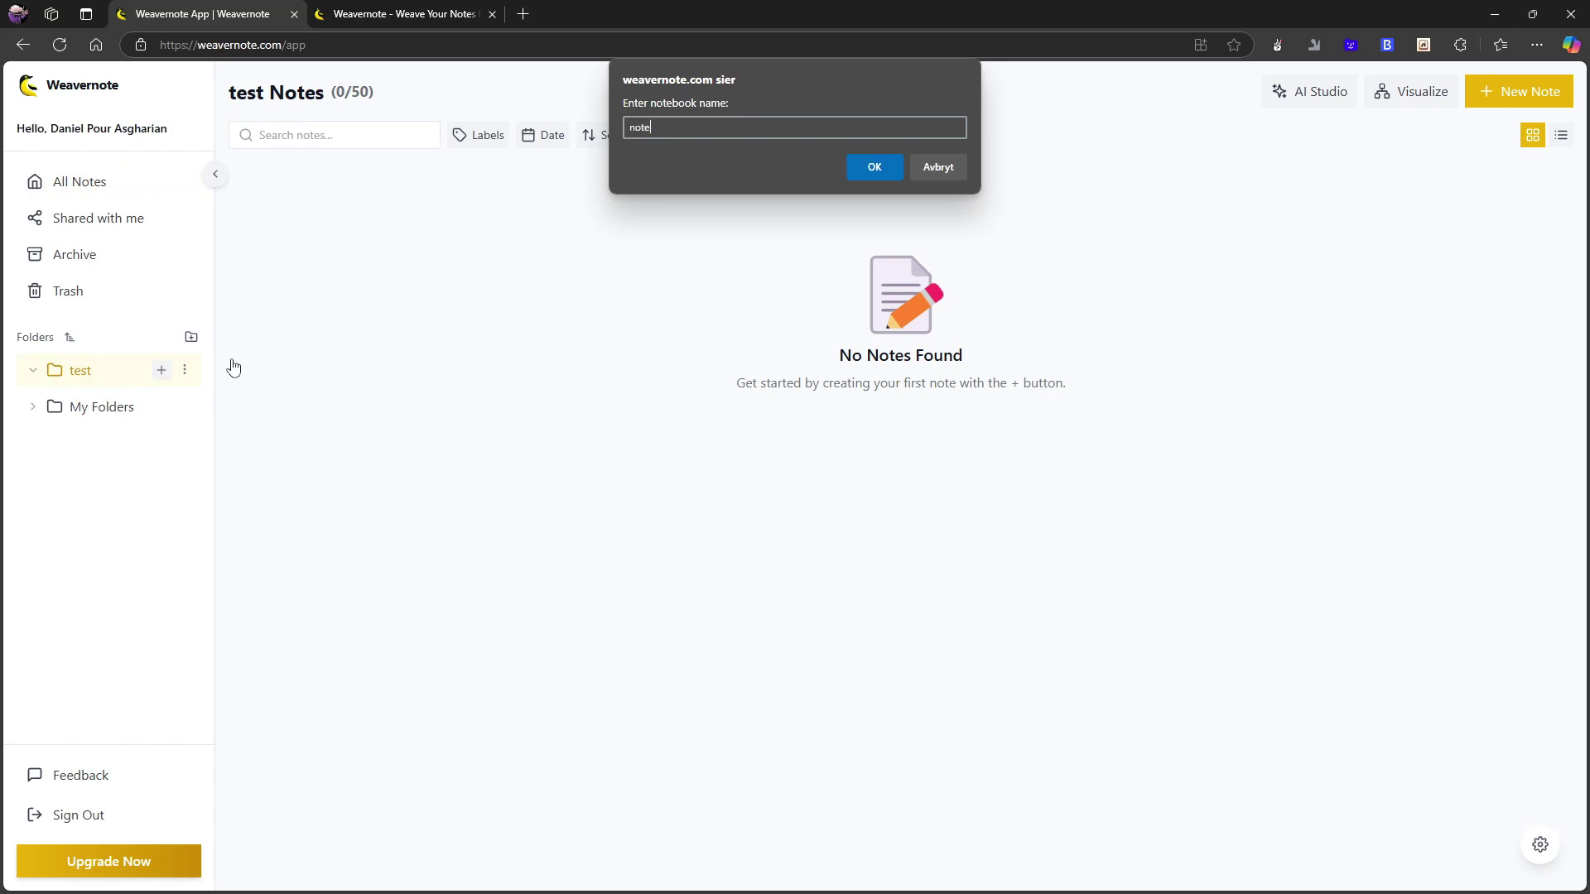
type("notebook 1")
key("Return")
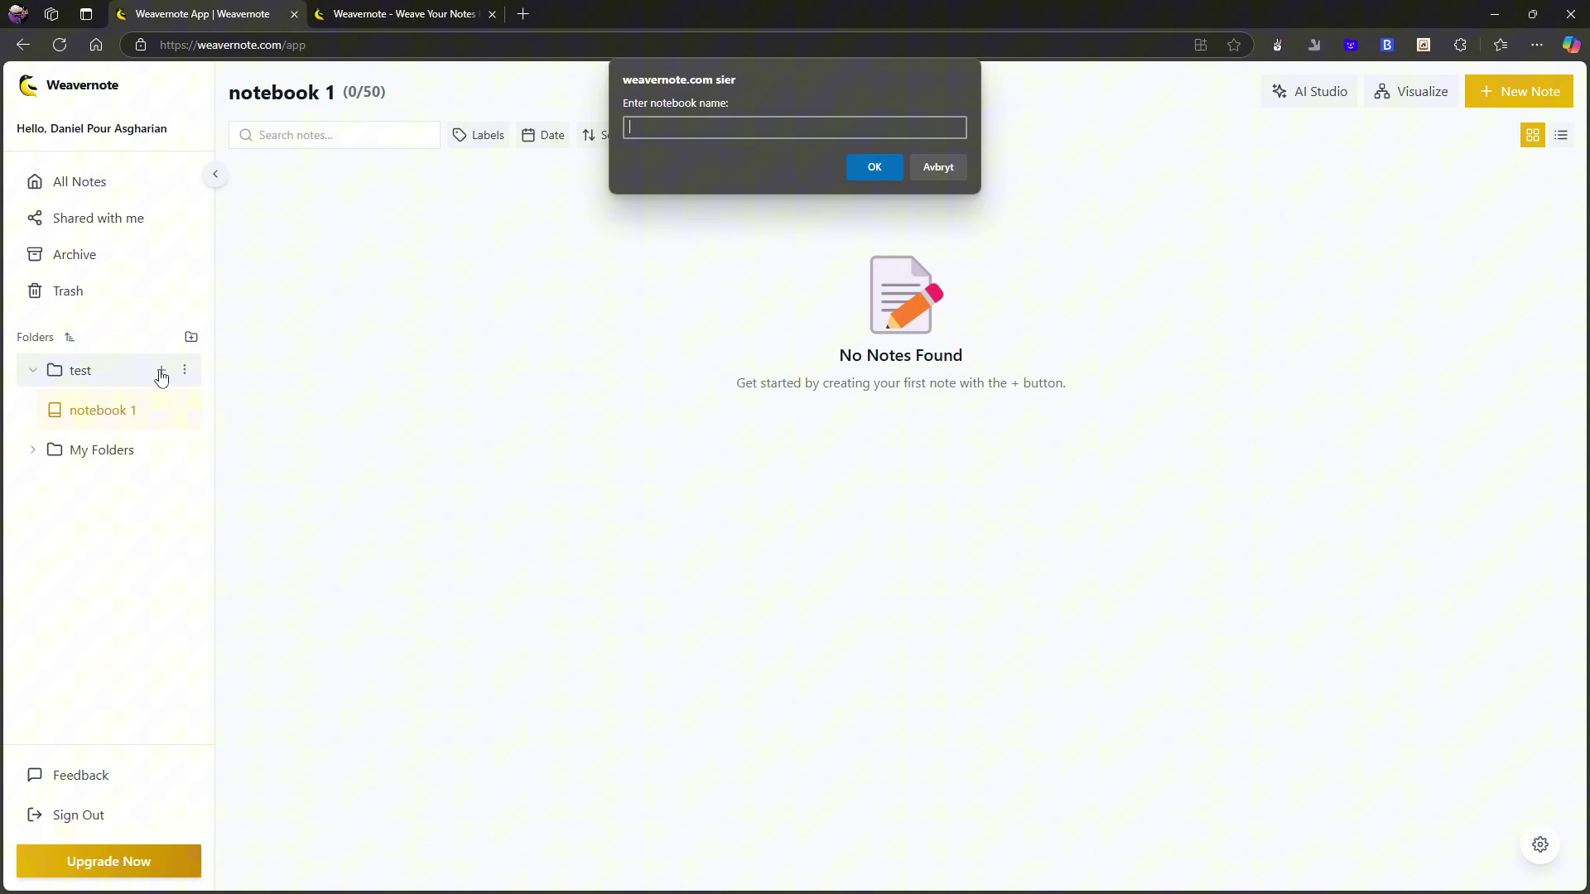
key("Escape")
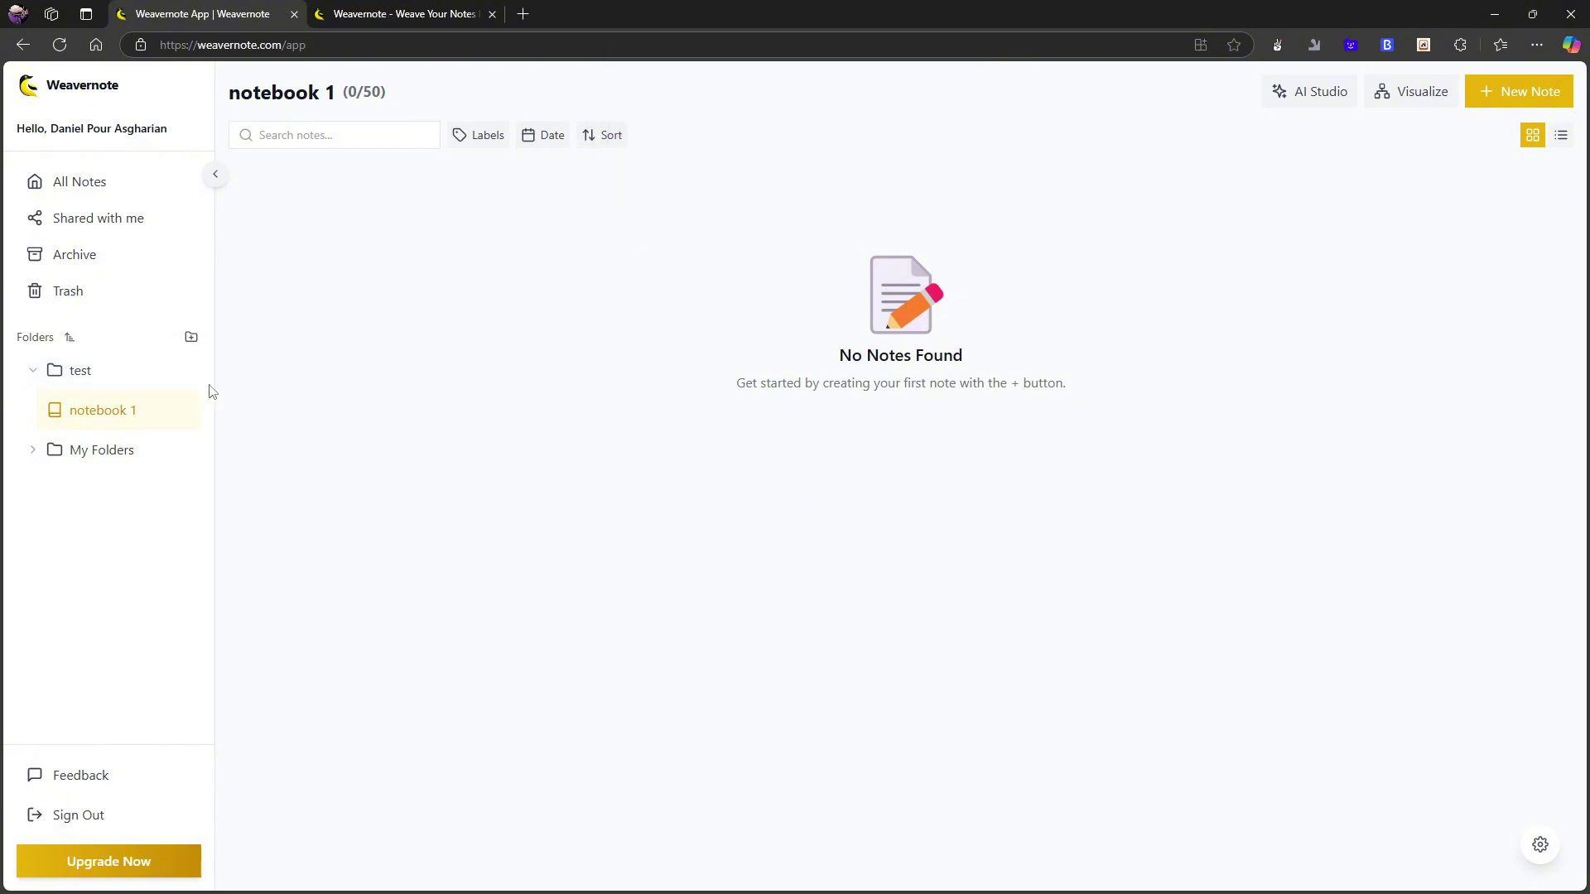
left_click(163, 374)
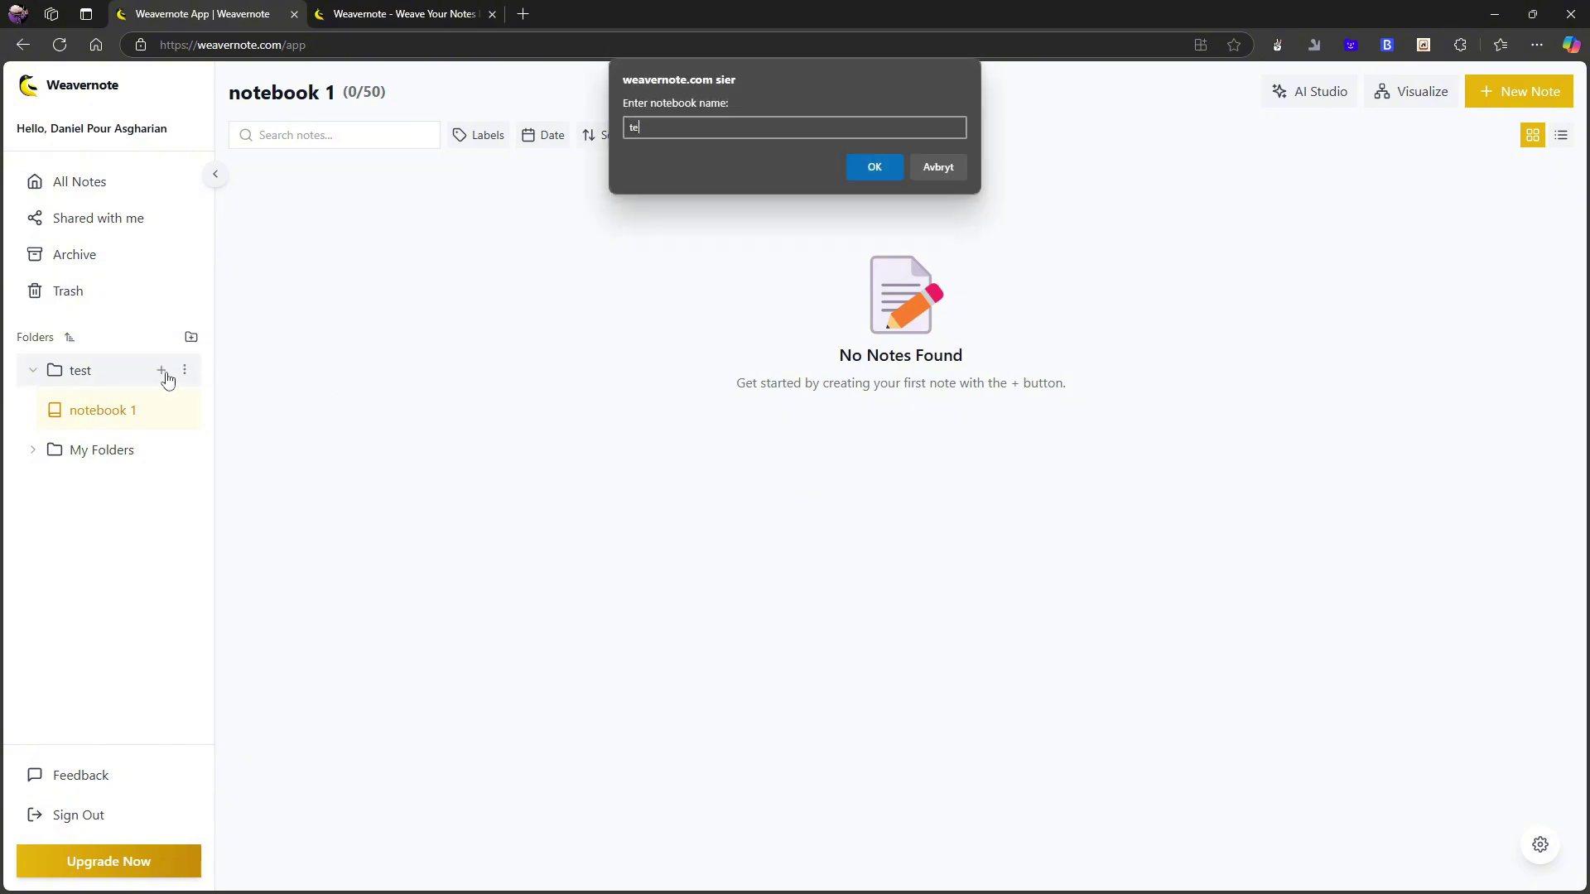
key("Return")
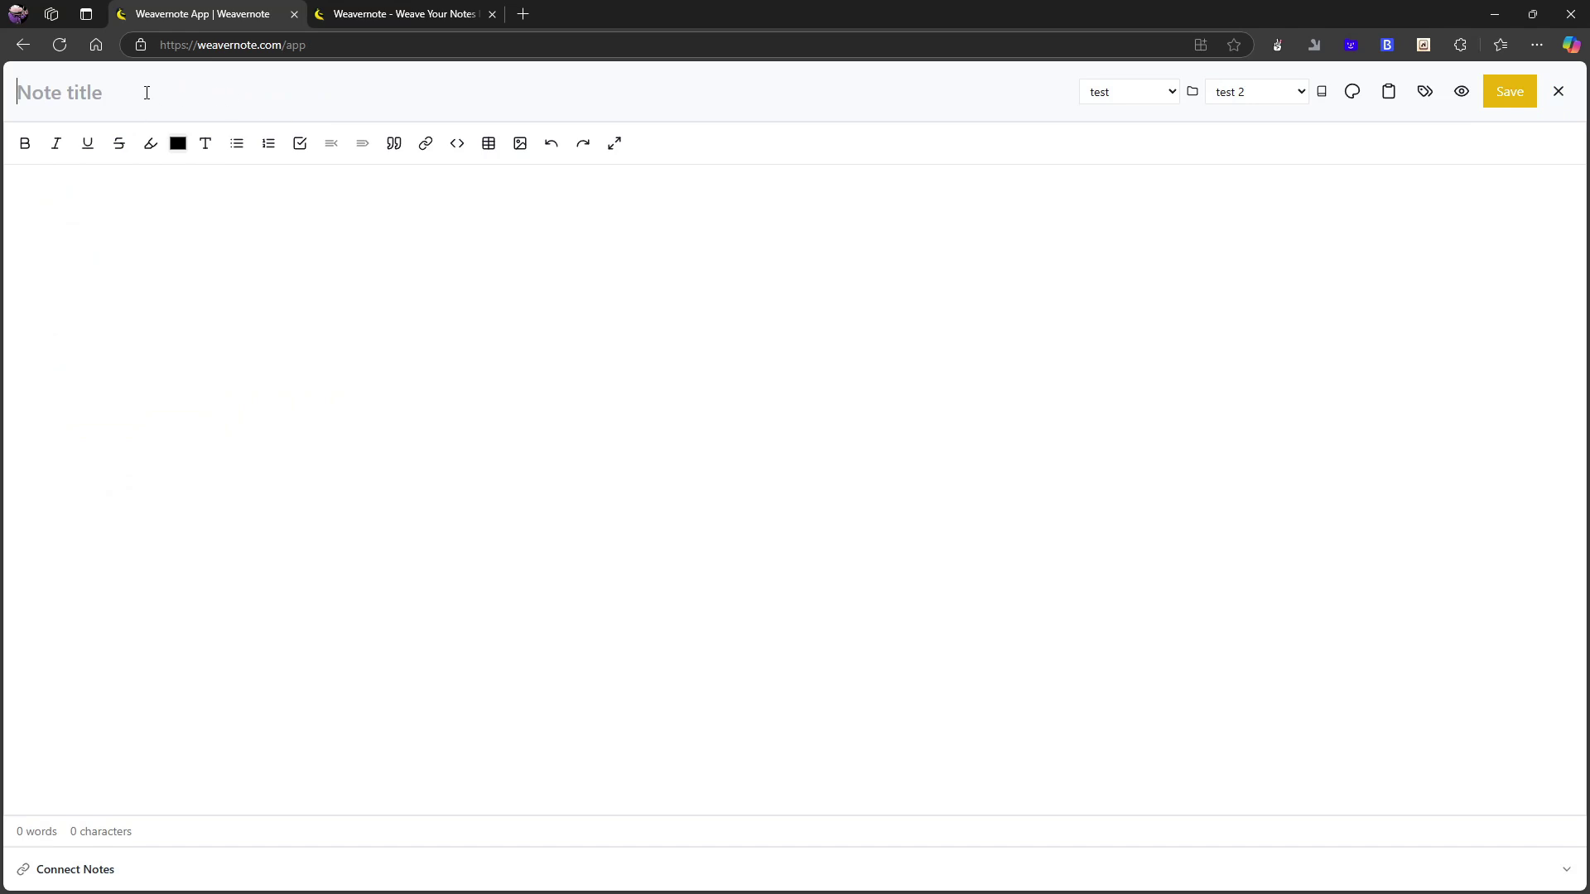
- Title the new note 'test note 1' and try slash and heading shortcuts in the body
type("test not")
type("e 1")
type("/")
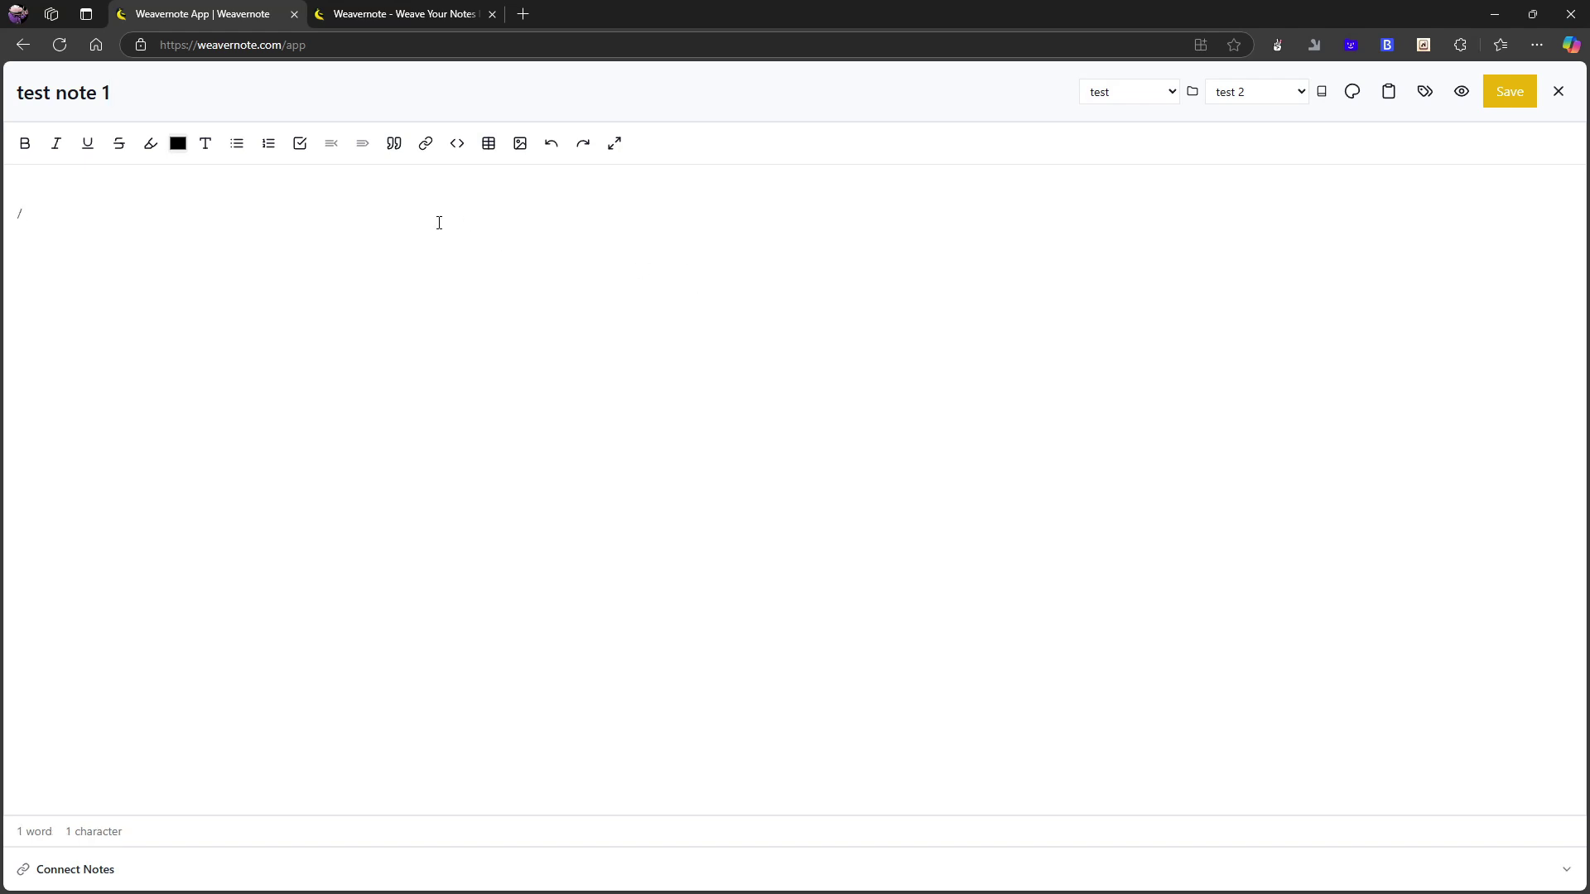
key("BackSpace")
type("### c")
key("BackSpace")
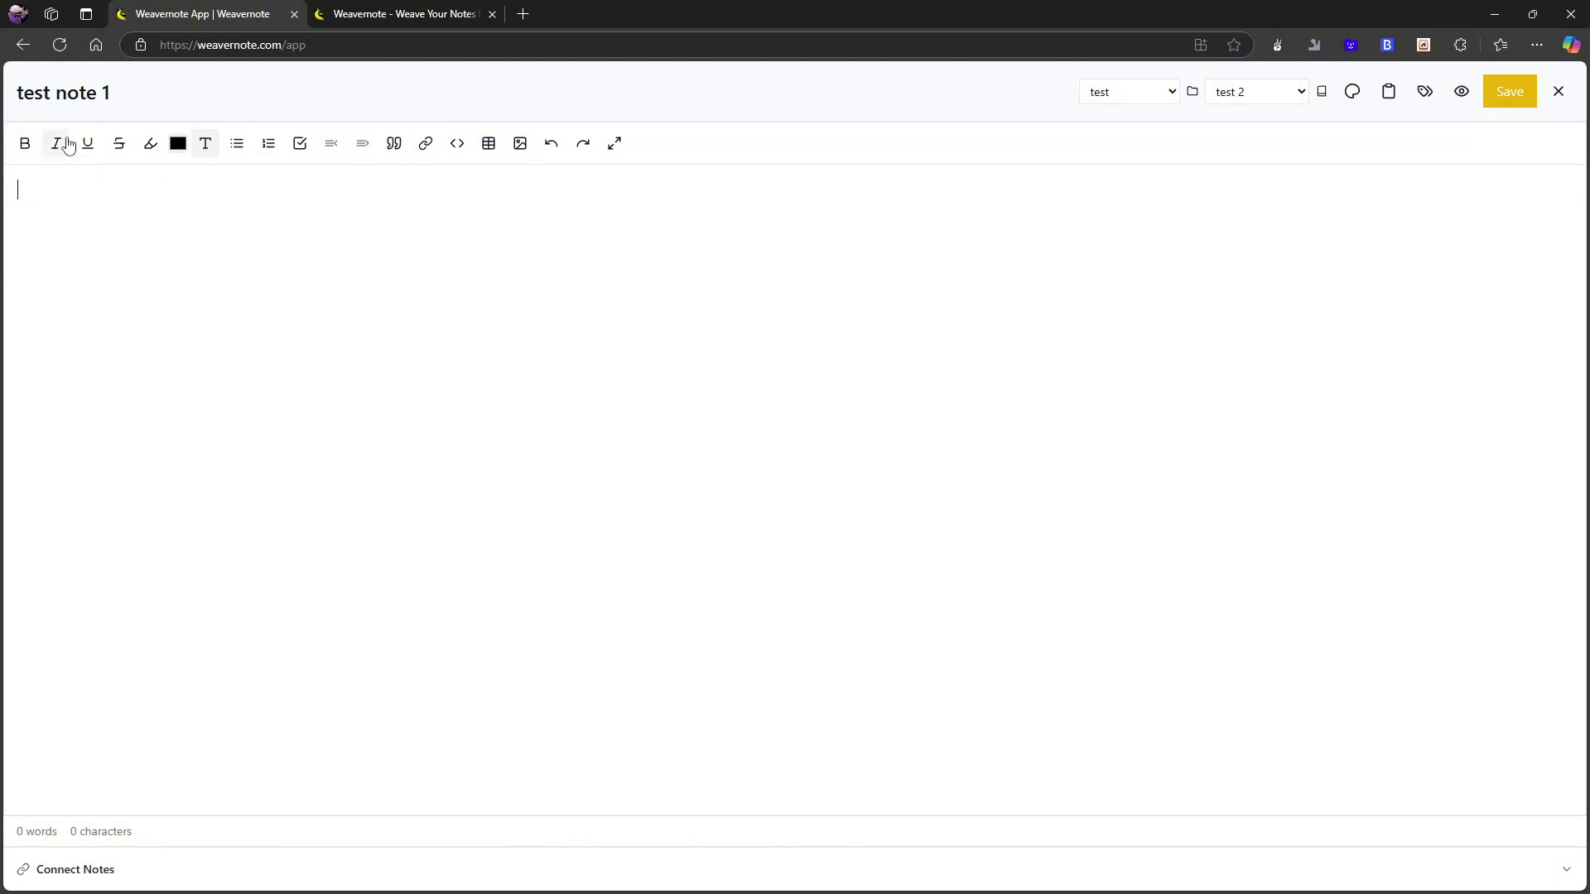
- Try '[]' and '- [ ]' checklist markup in the body, deleting the typed characters each time
type("[]")
key("BackSpace")
type("- [ ]")
key("BackSpace")
key("BackSpace")
key("BackSpace")
type("[]")
key("BackSpace")
key("BackSpace")
- Make the checklist item read 'test to do', cancelling the table options that were opened
left_click(298, 148)
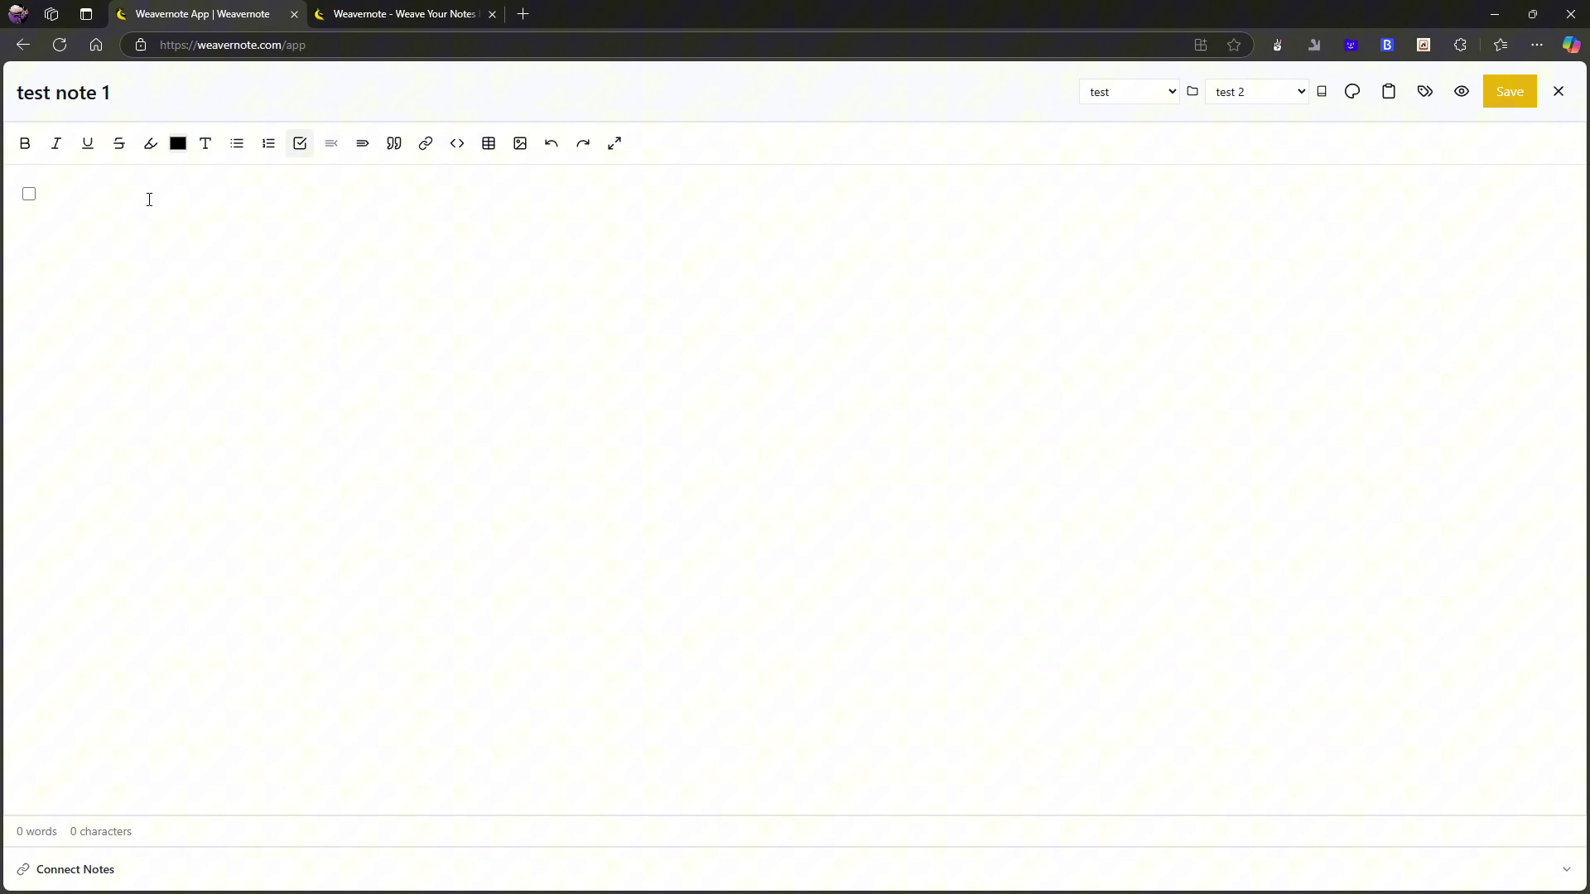
type("test to do")
left_click(488, 144)
key("Escape")
- Insert a PNG picture into the note, accepting the crop
left_click(522, 145)
left_click(355, 166)
double_click(356, 166)
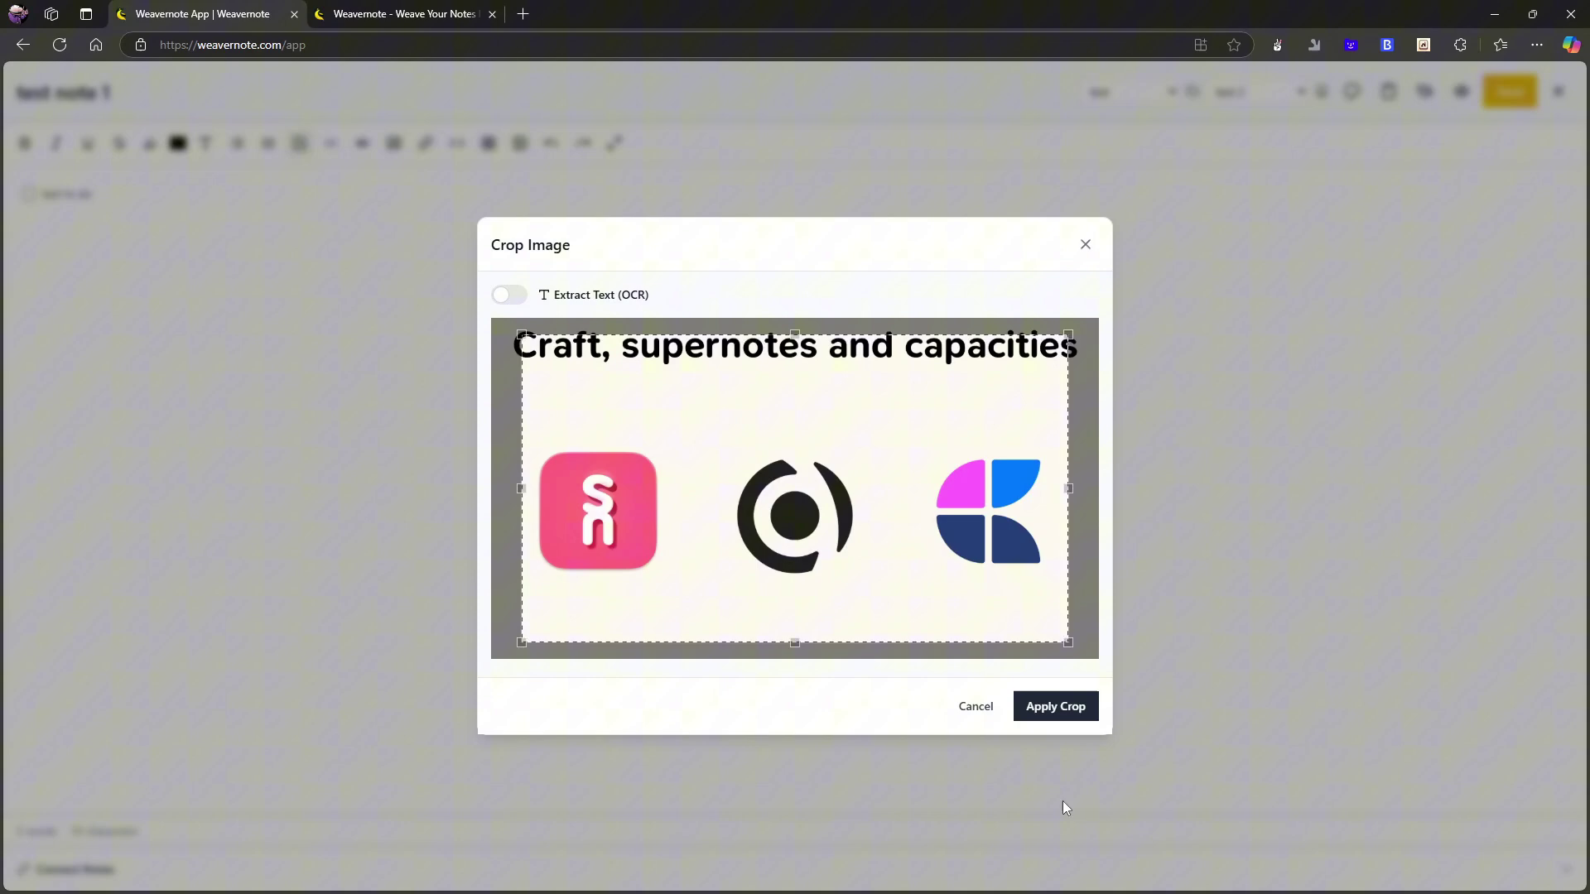
left_click(1067, 706)
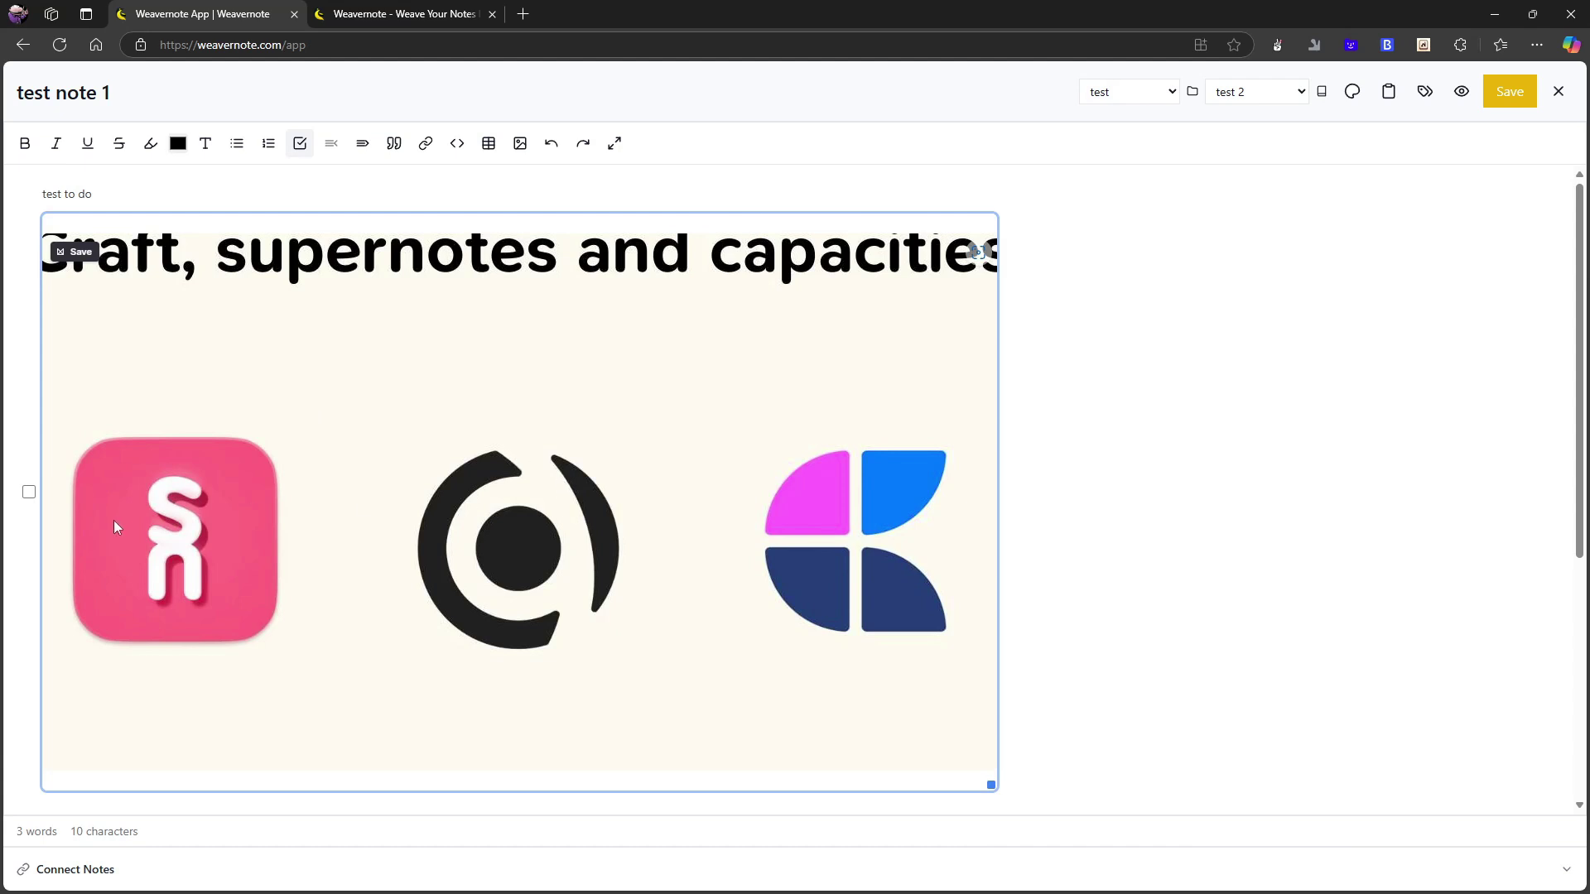
- Tick the checklist item as done and delete the inserted picture
left_click(29, 493)
left_click(1202, 602)
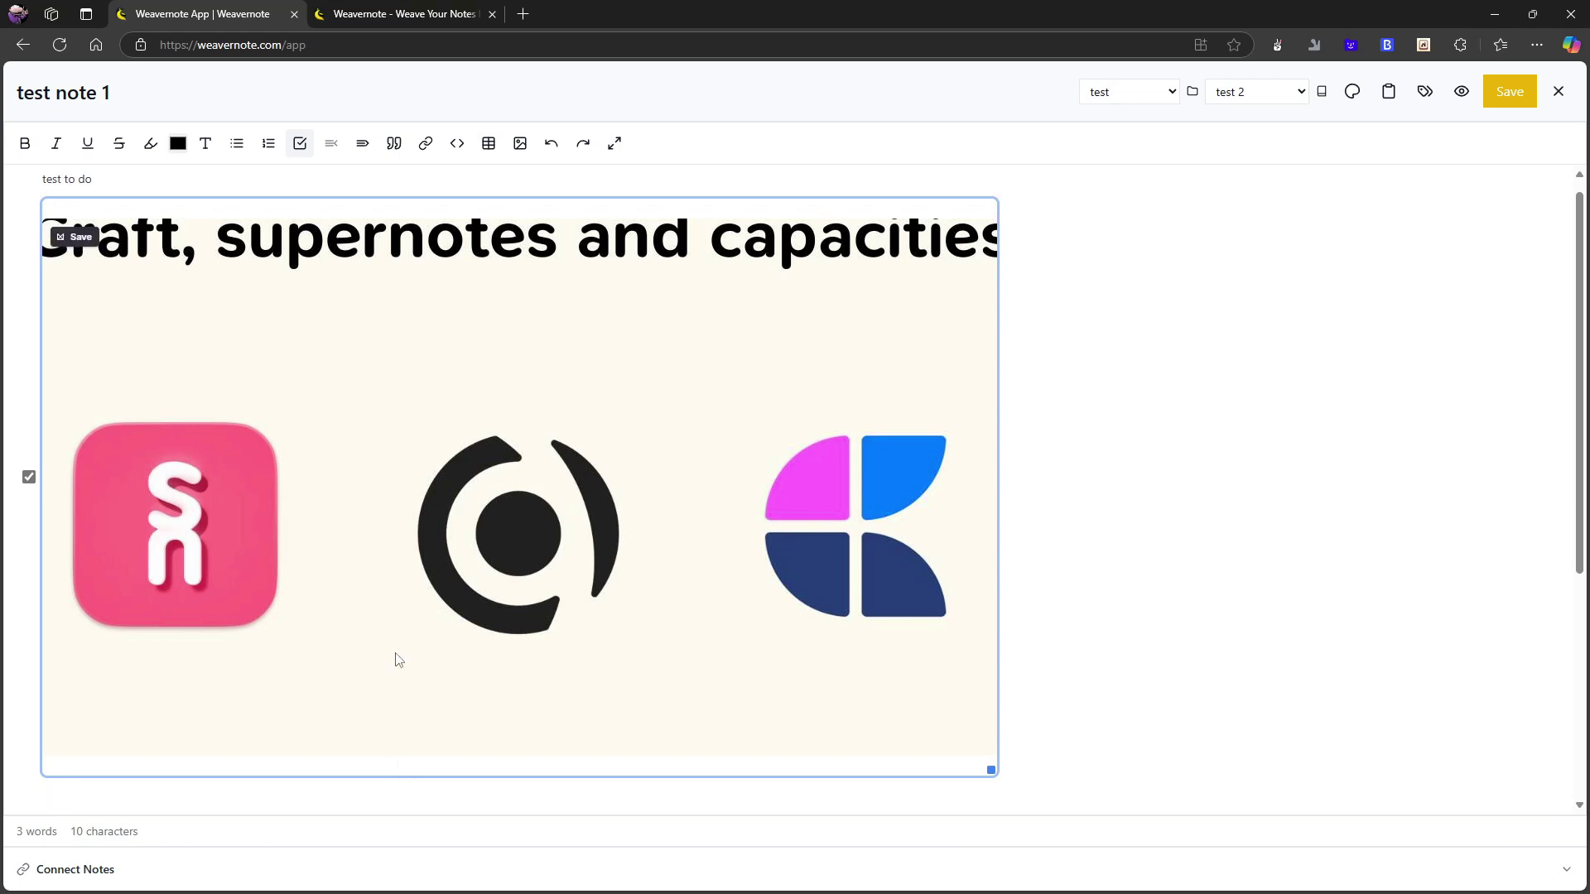
key("BackSpace")
key("BackSpace")
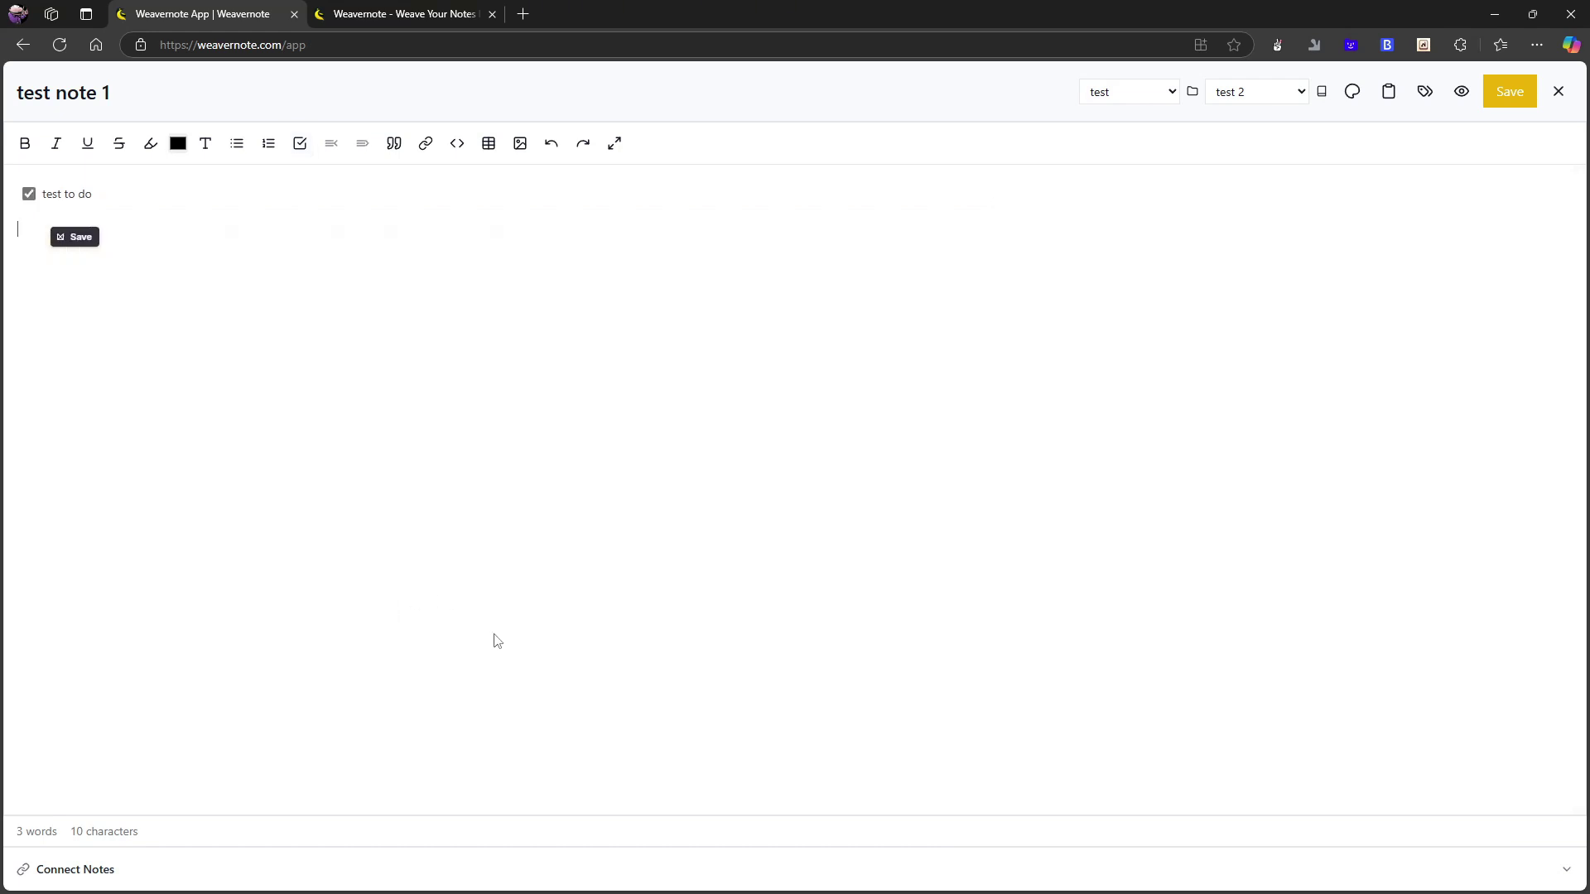
- Look through the text colour choices in hex format without changing the colour
left_click(505, 489)
left_click(184, 149)
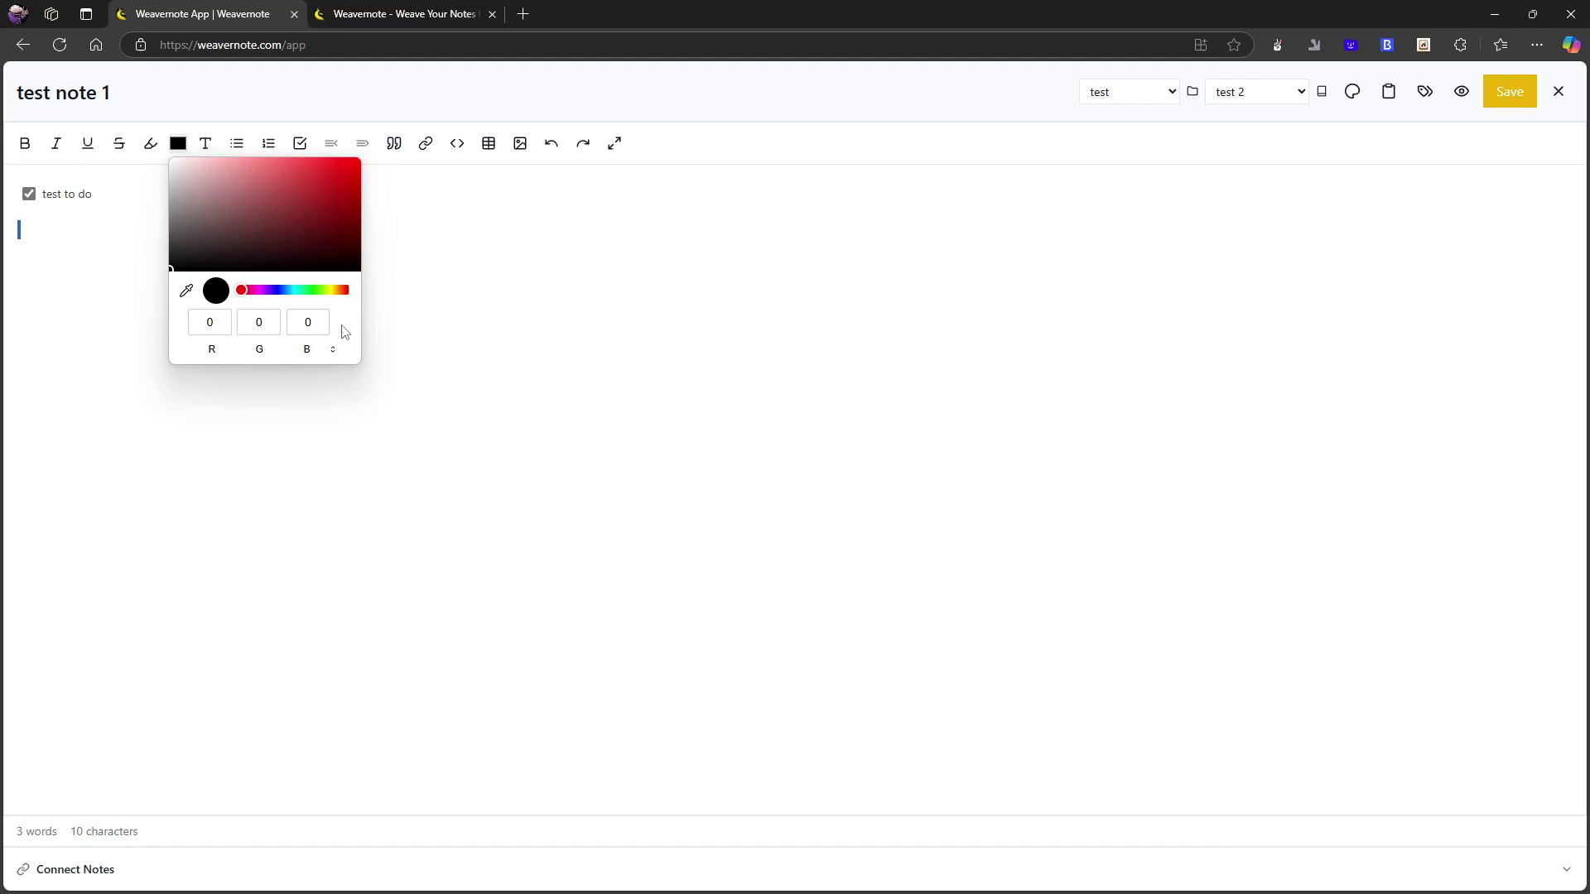
left_click(334, 350)
left_click(335, 350)
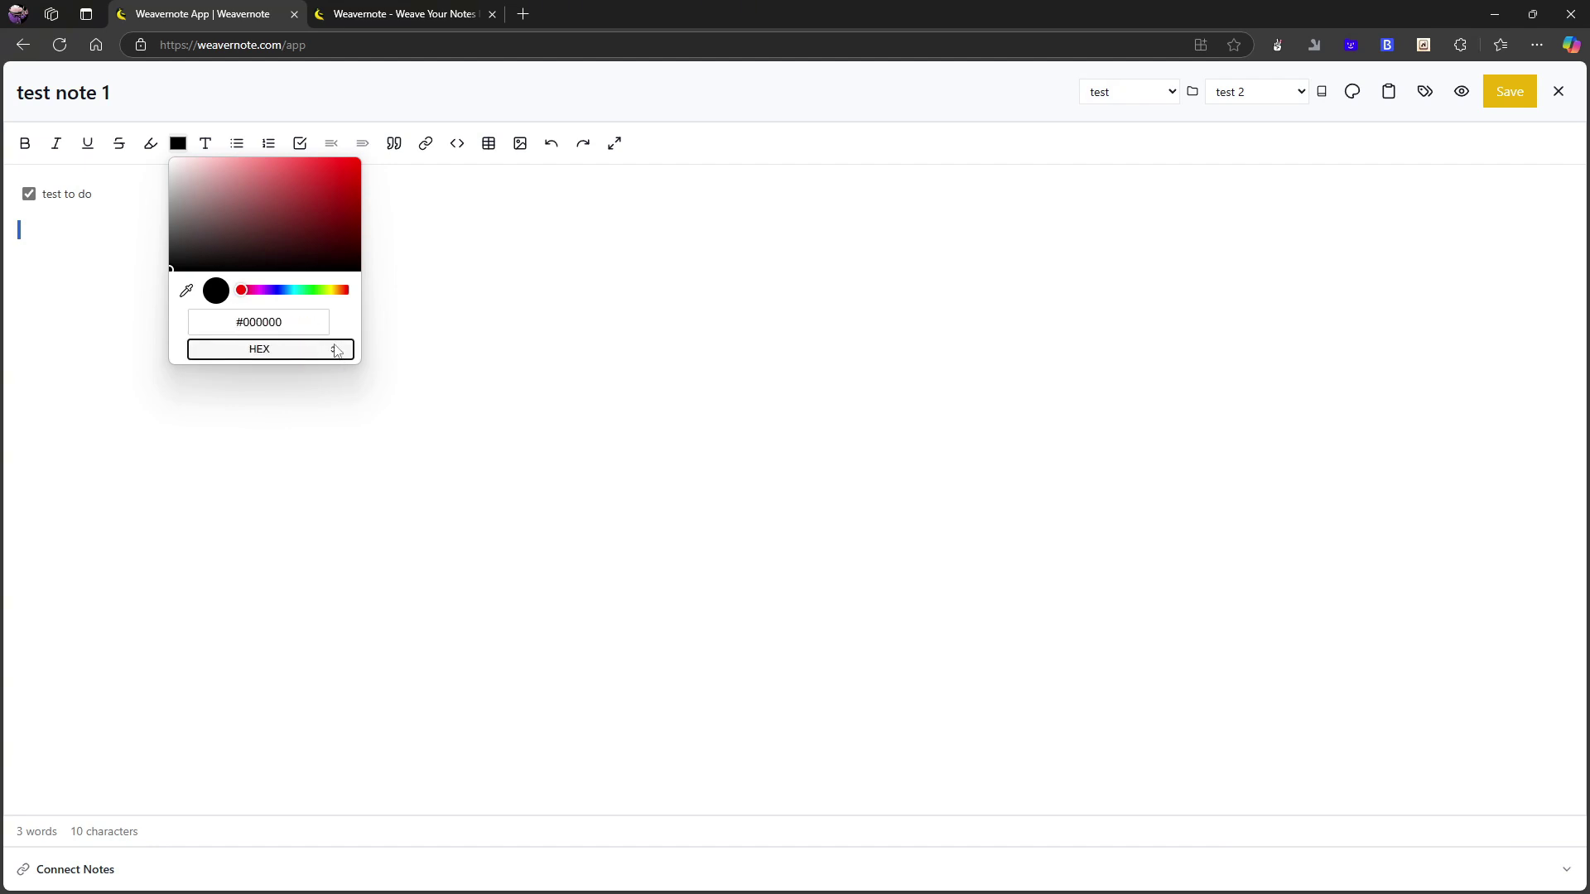
key("Escape")
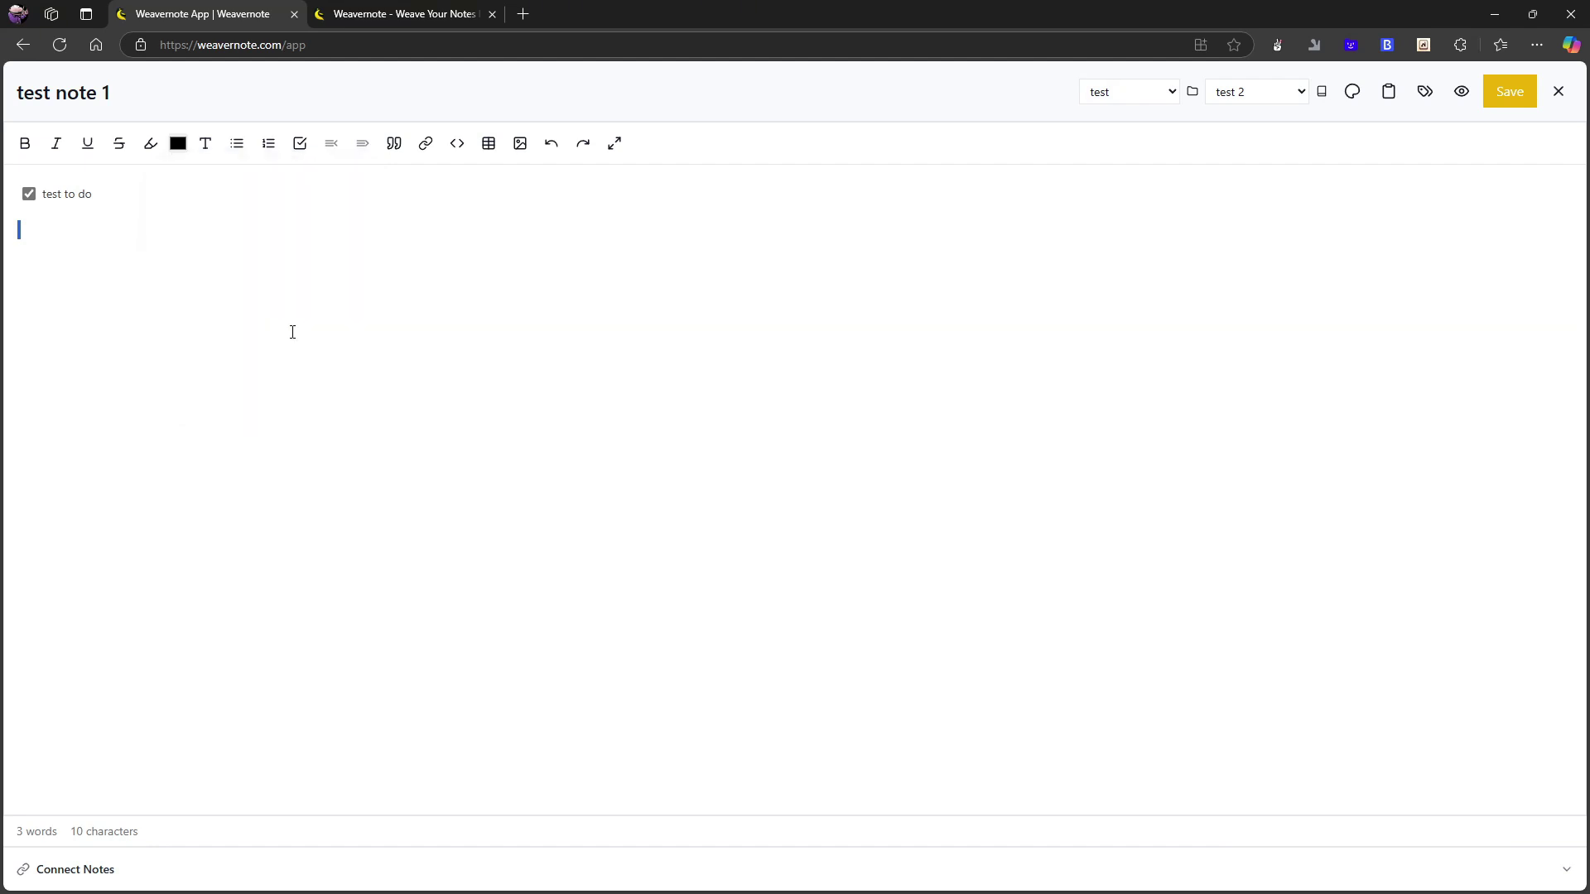
- File the note under folder 'test' and notebook 'notebook 1', then save it
left_click(1152, 93)
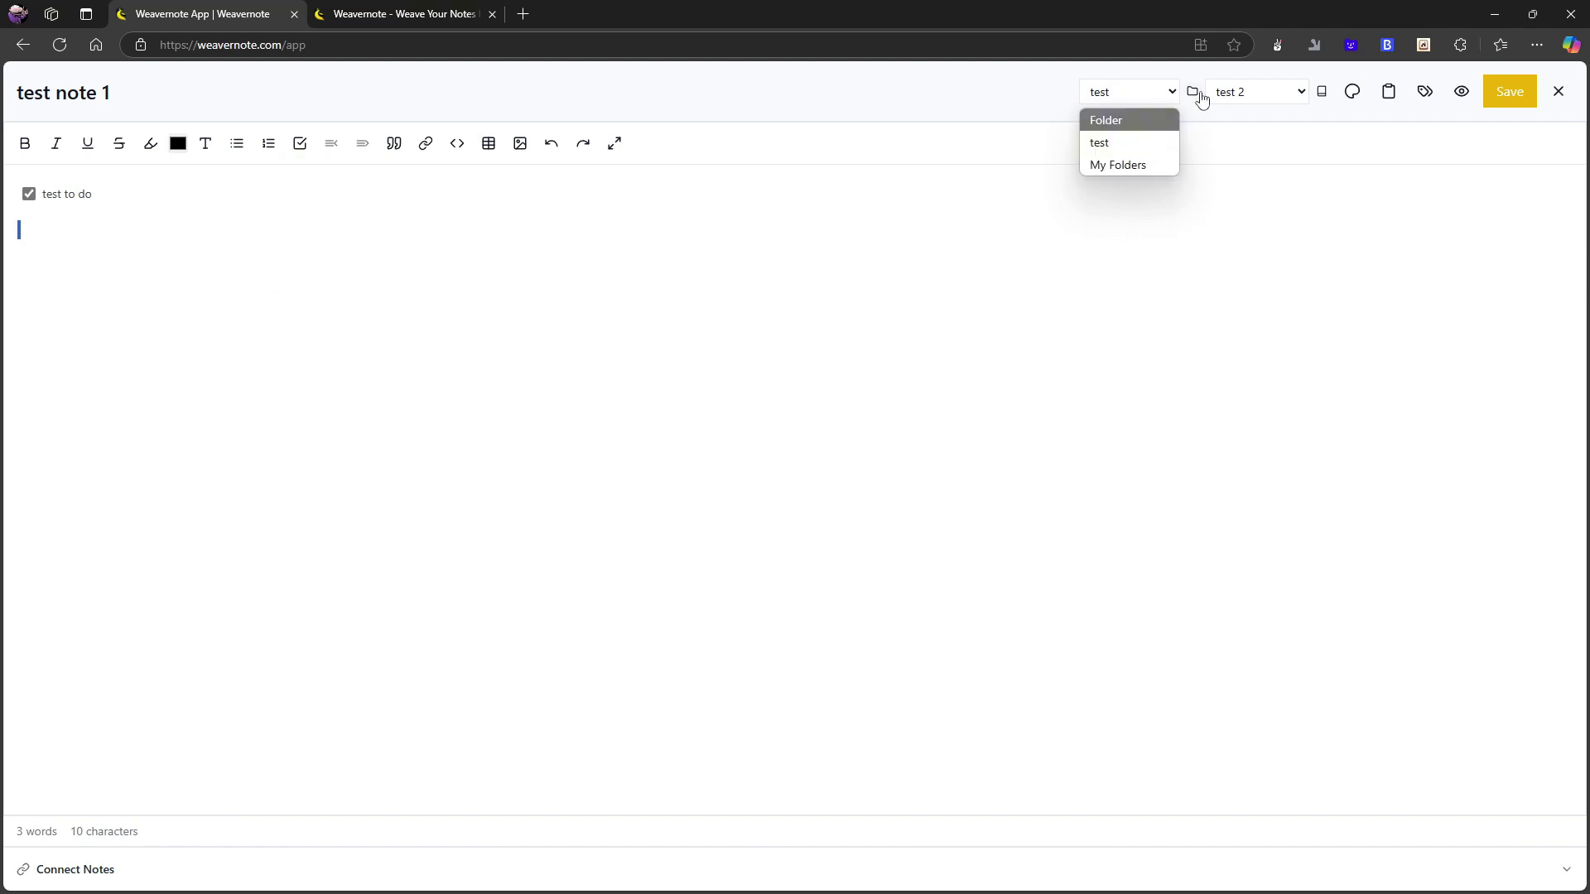
left_click(1145, 175)
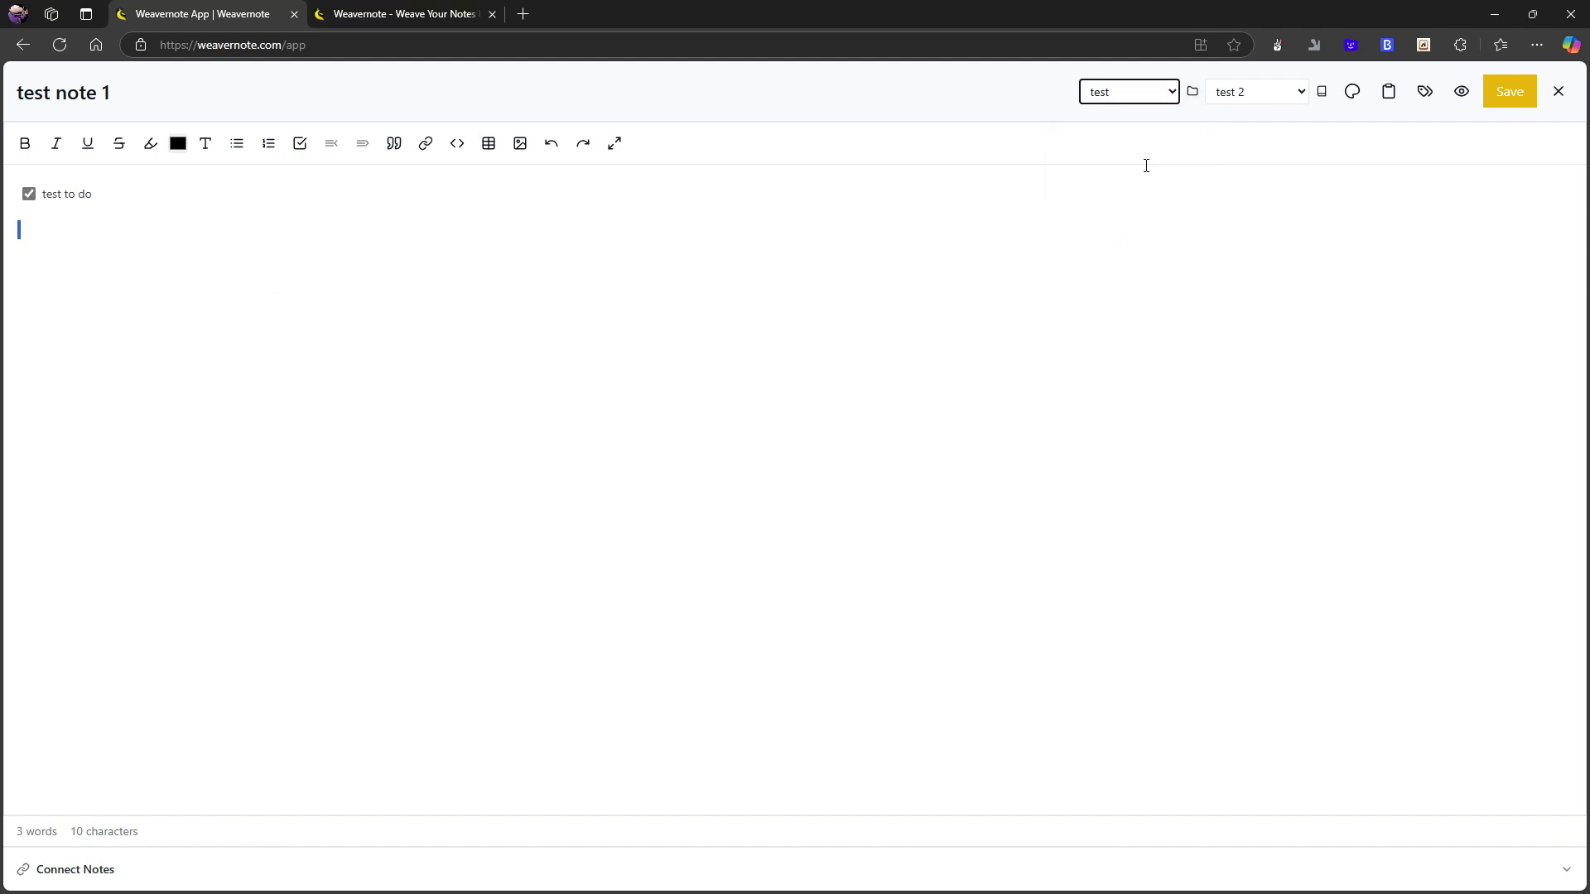
left_click(1245, 94)
left_click(1248, 163)
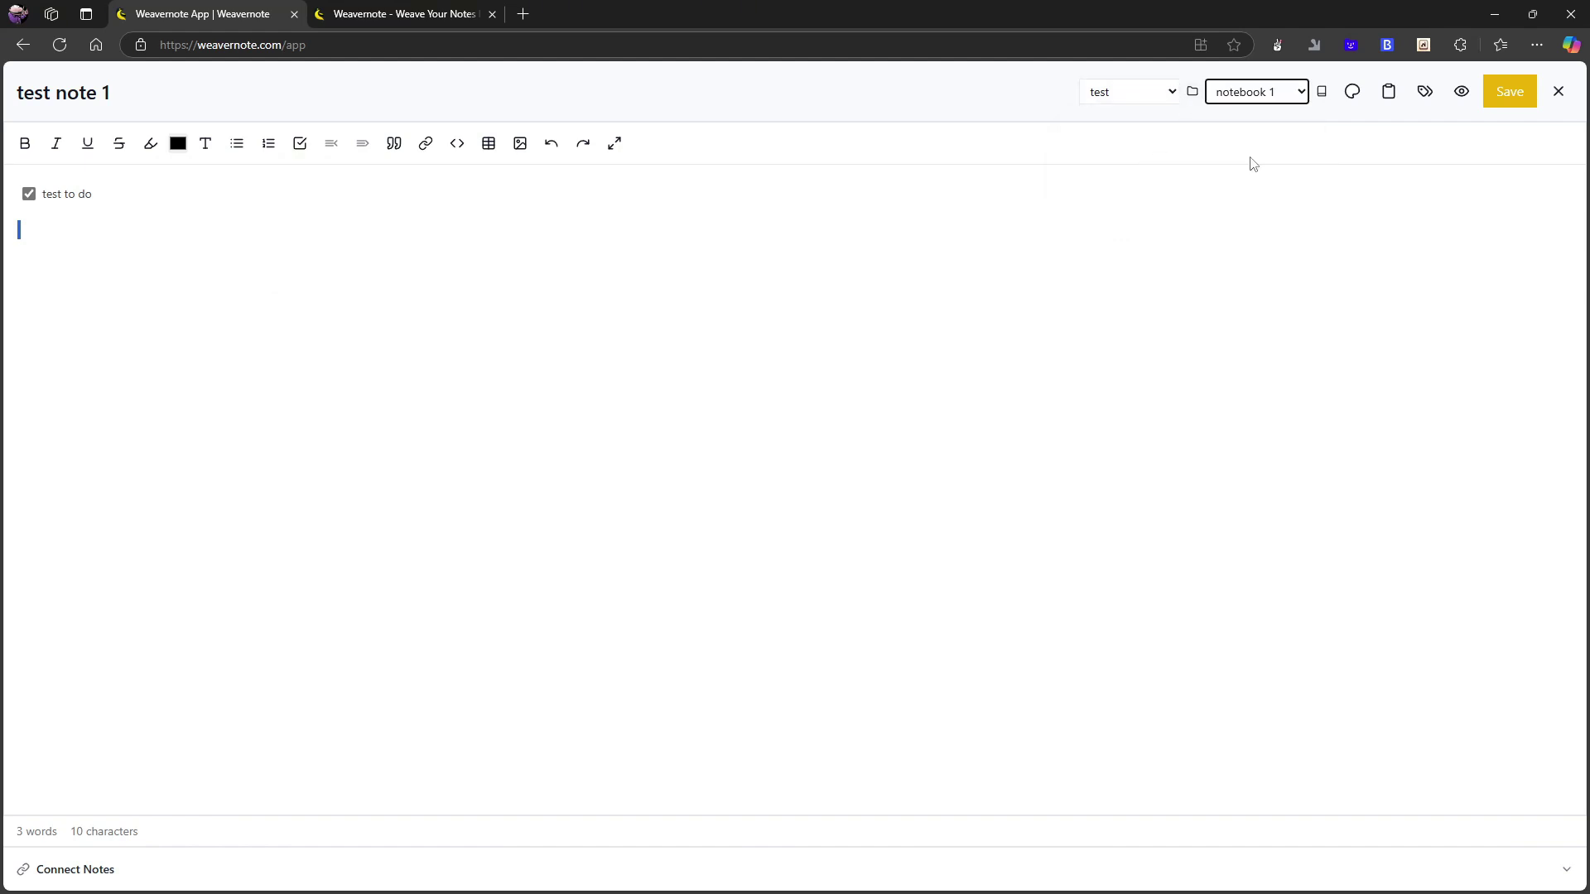
left_click(1166, 91)
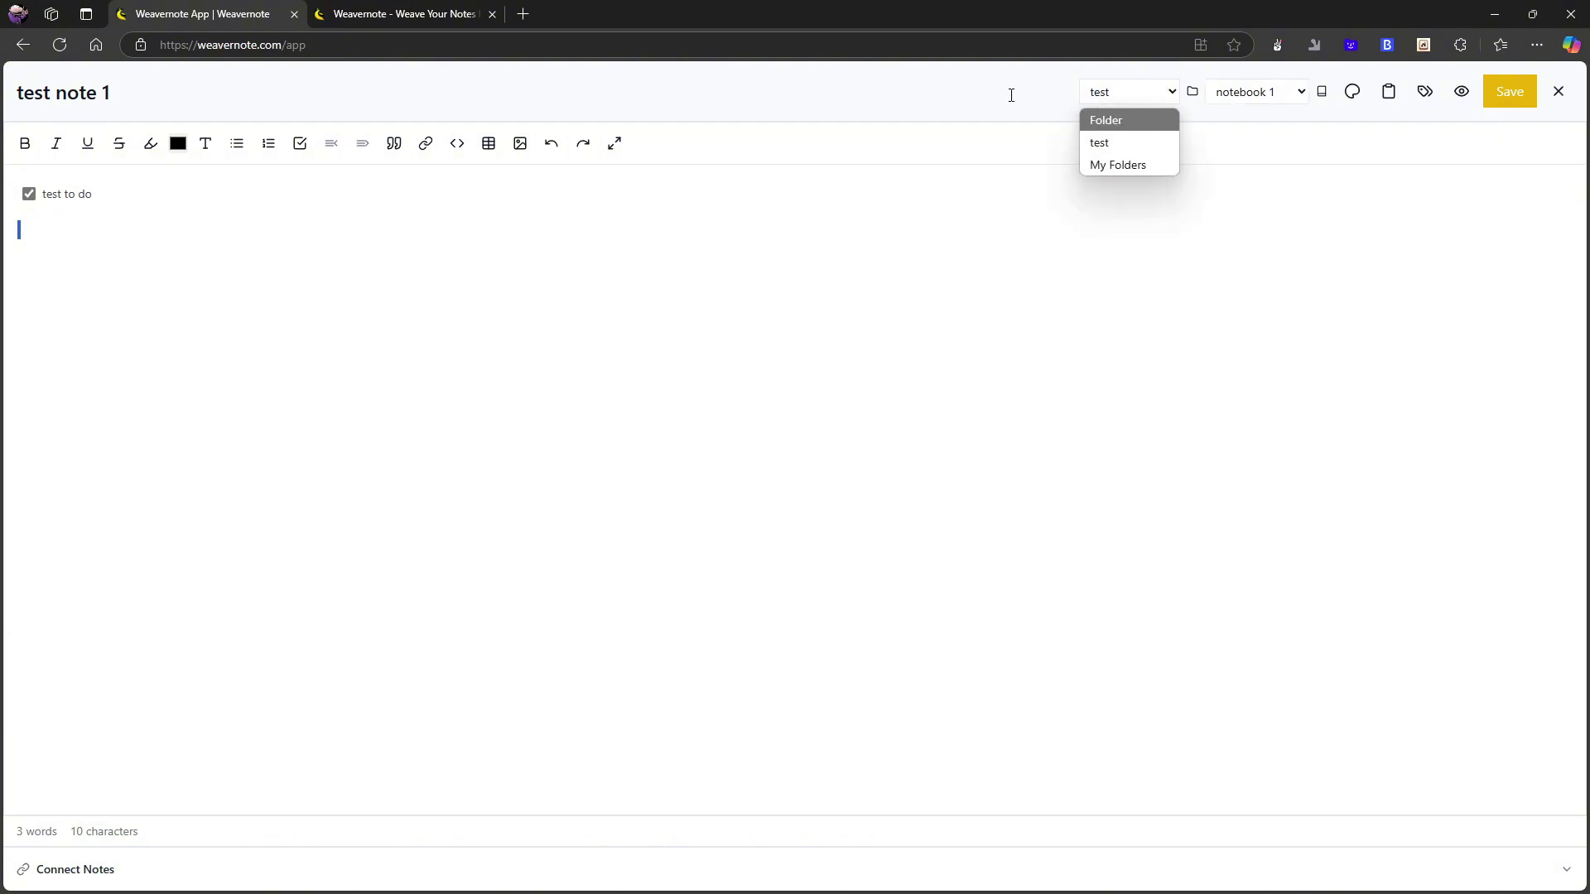
left_click(1113, 141)
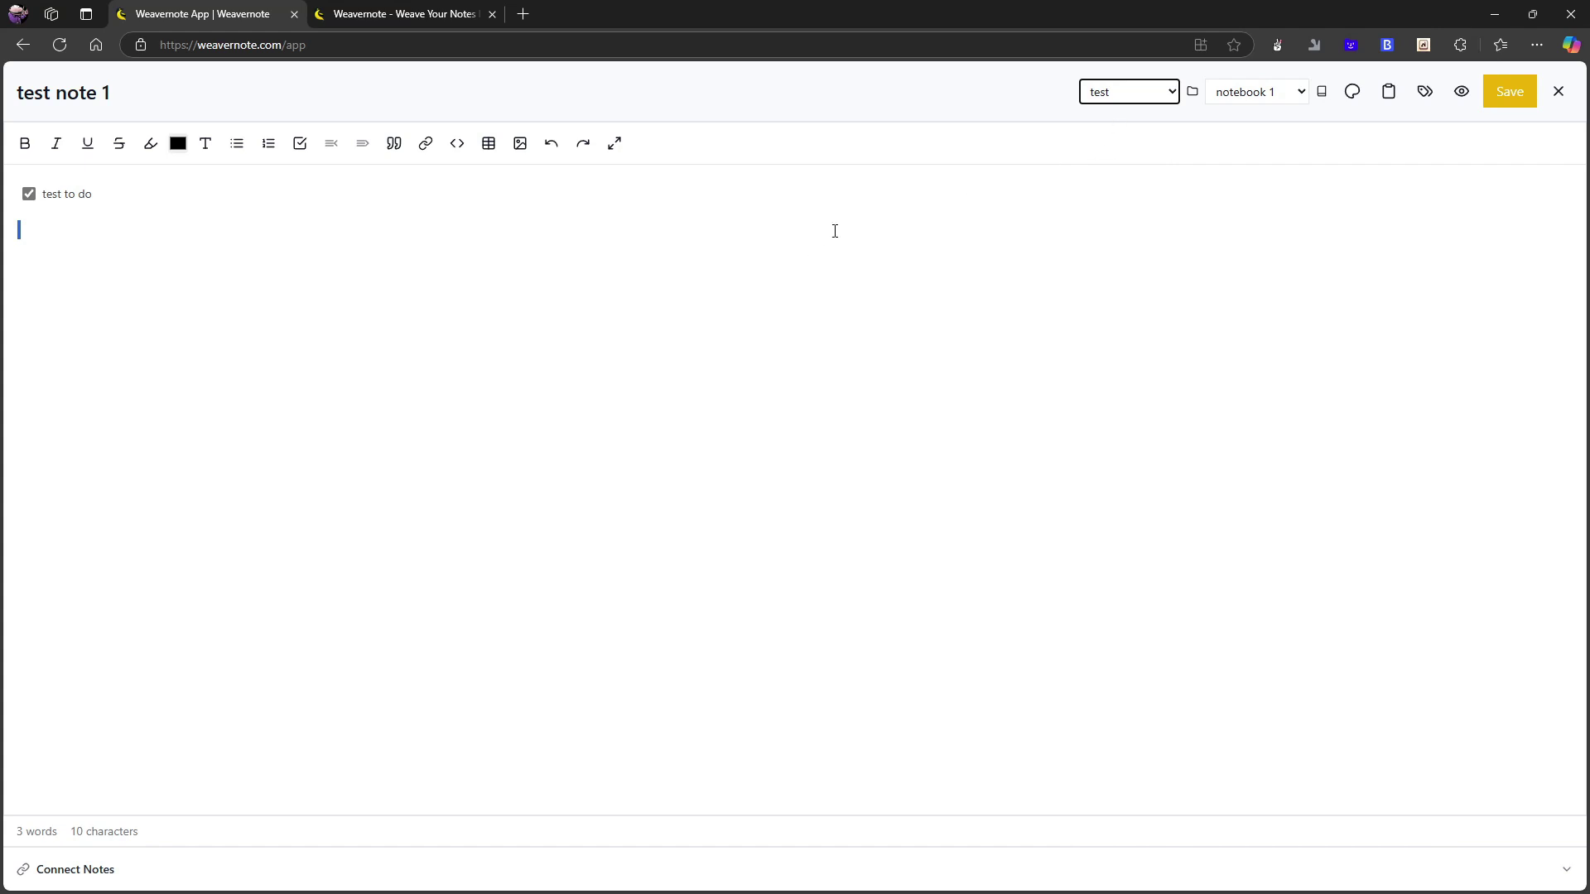
left_click(1506, 88)
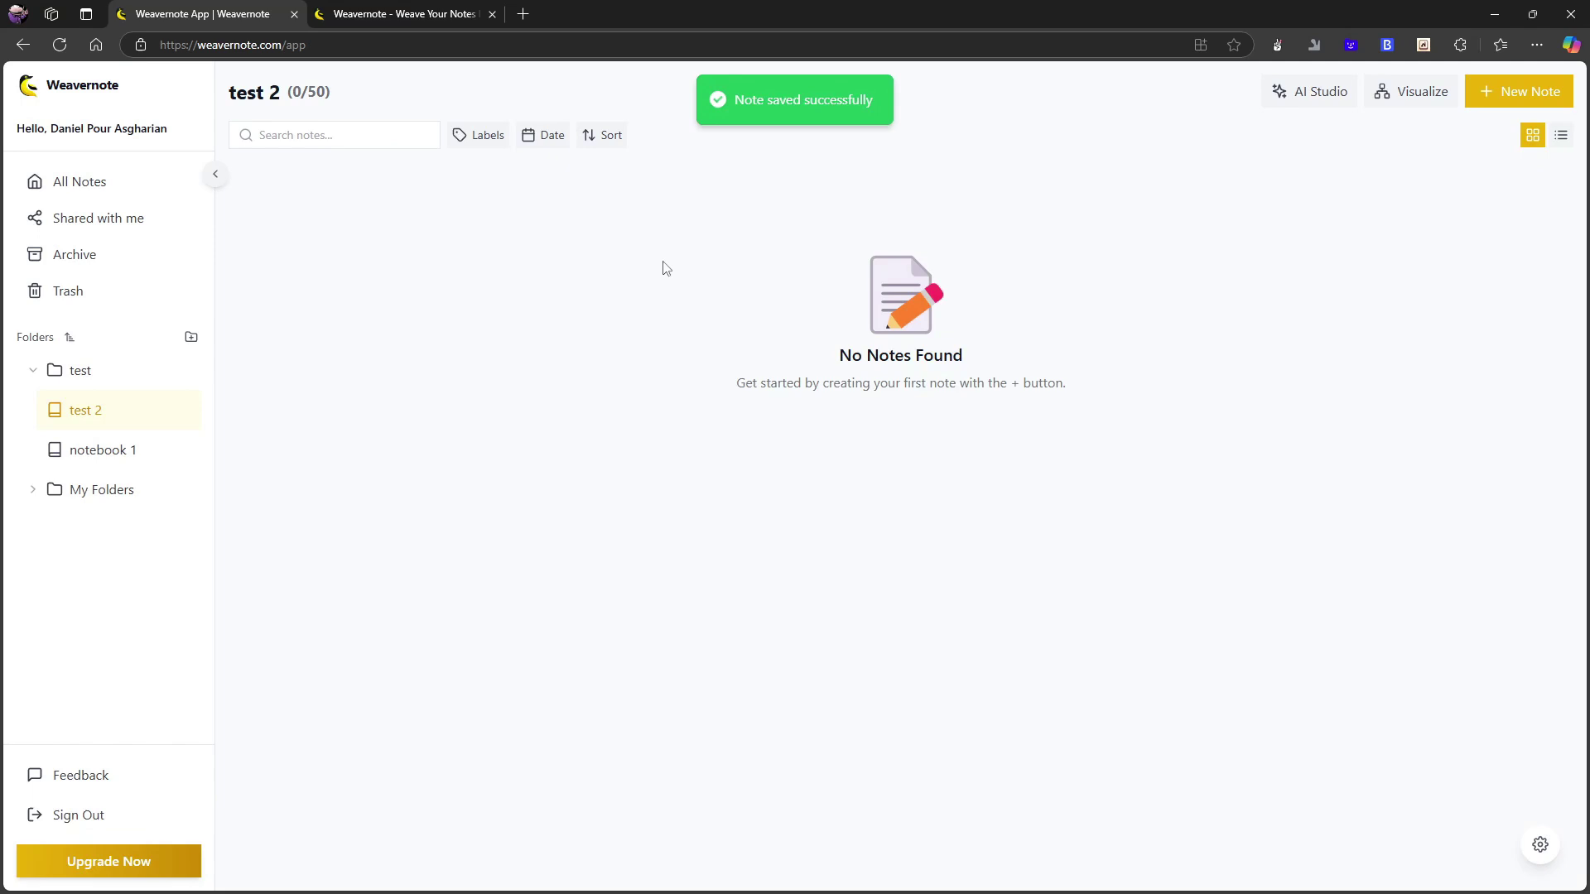
- Open notebook 1 and show the action menu on the test note 1 card
left_click(95, 451)
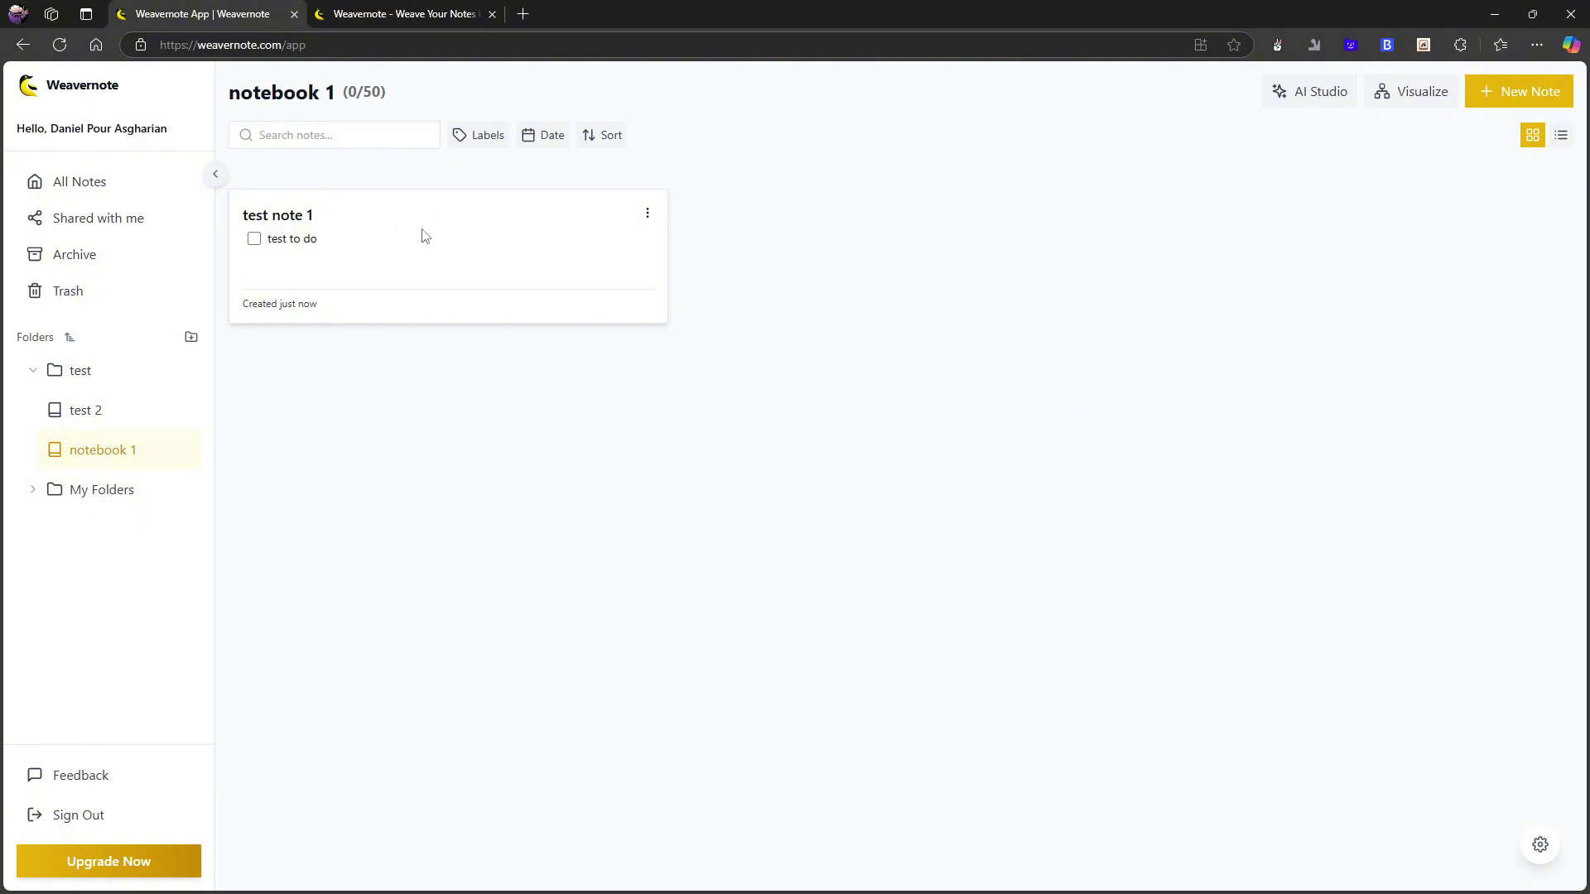
left_click(647, 214)
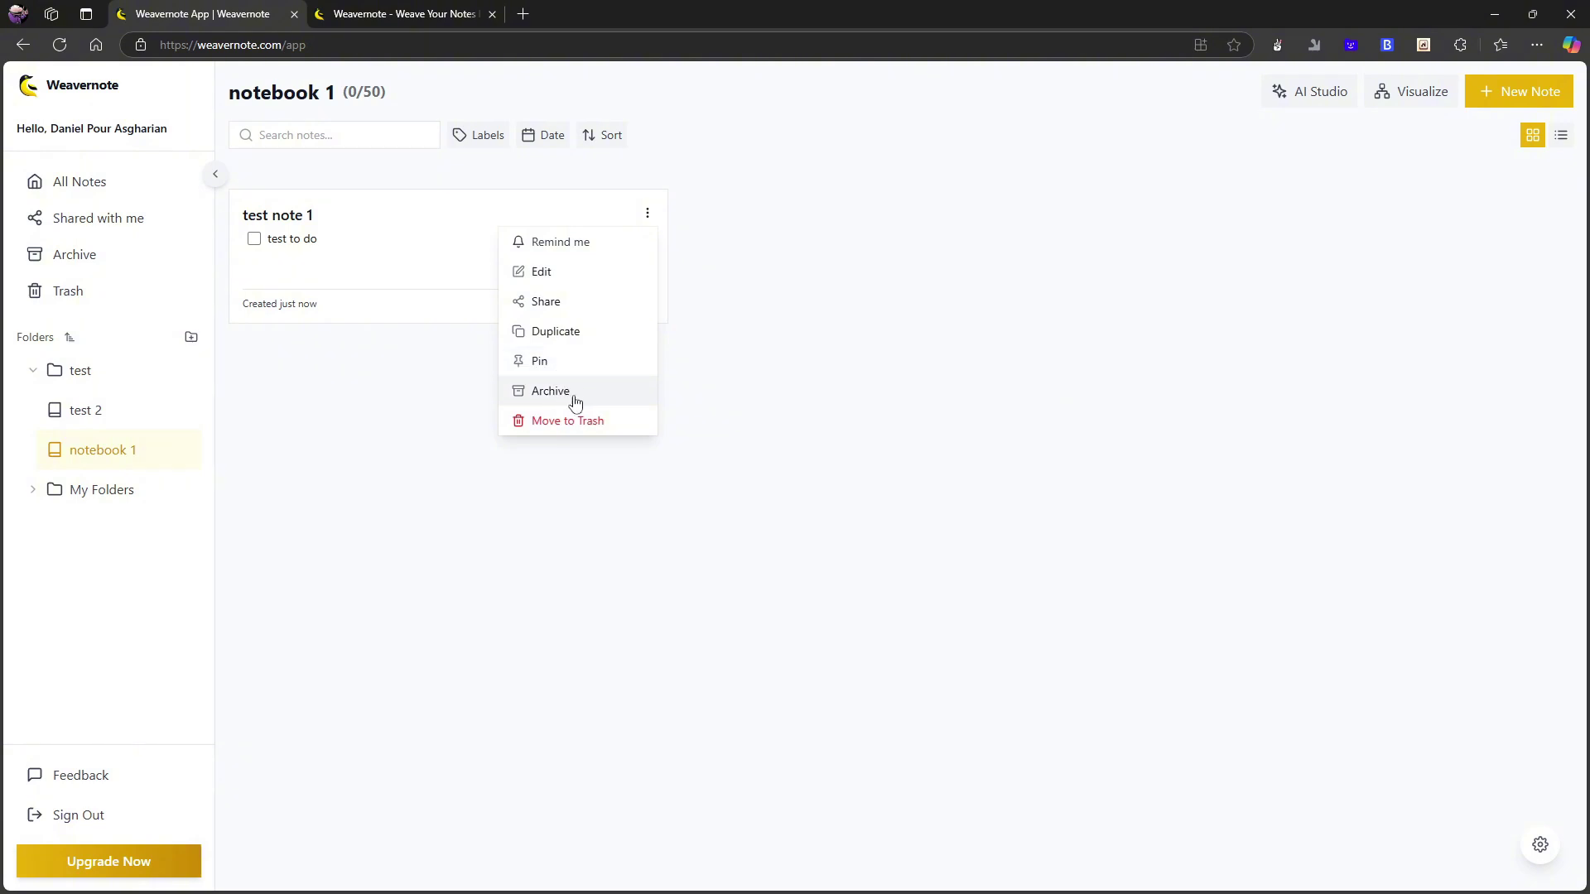
- Look at test note 1's Share Note settings, close them, and open the note full view
left_click(554, 301)
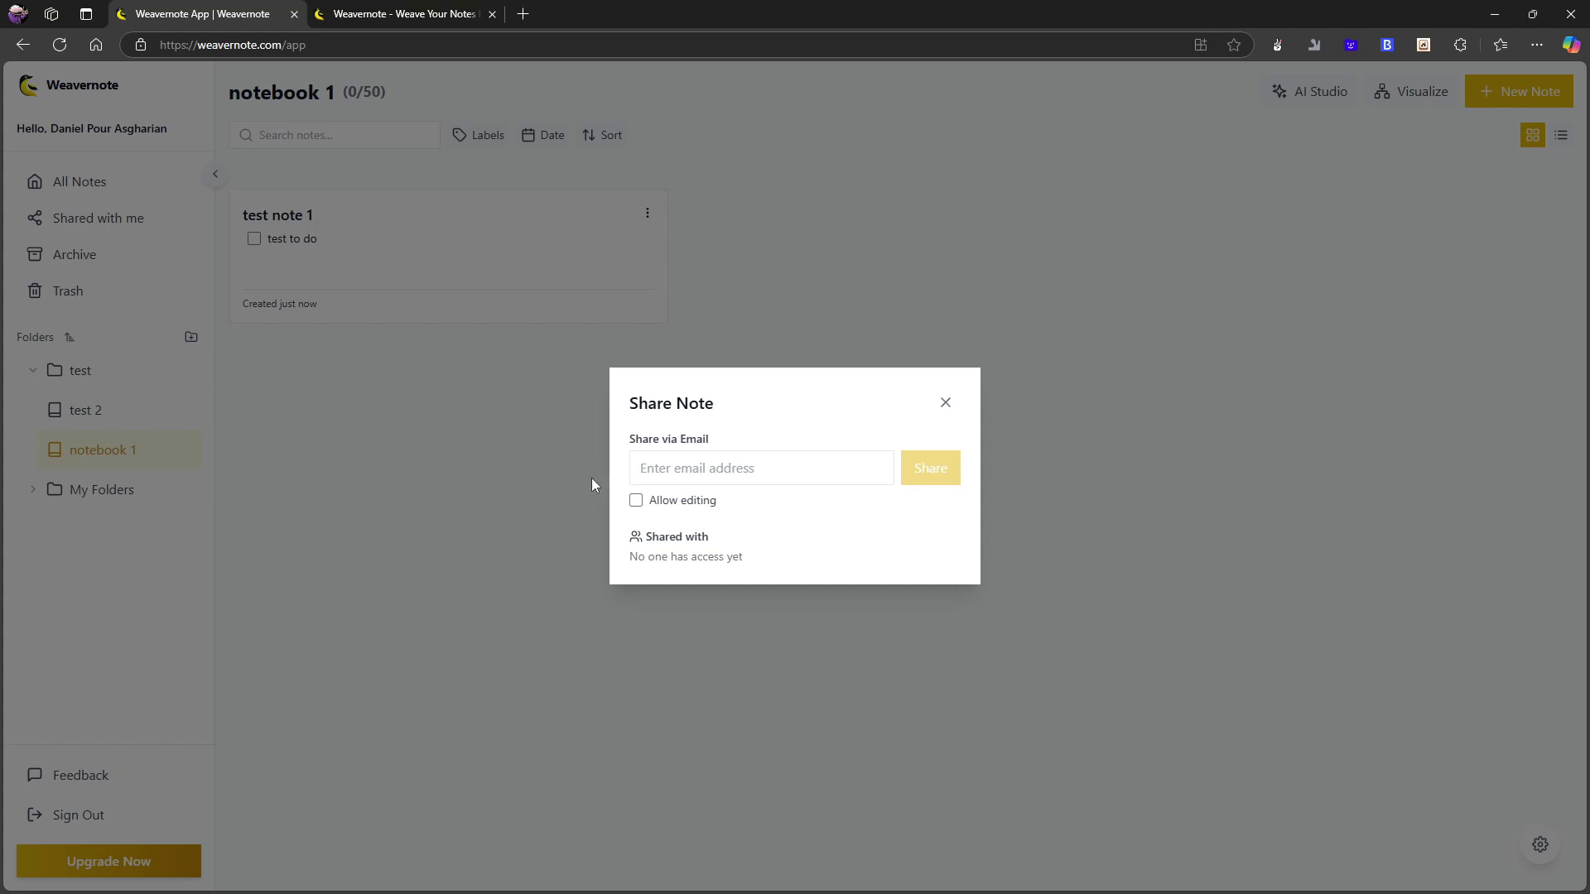
left_click(952, 404)
left_click(606, 312)
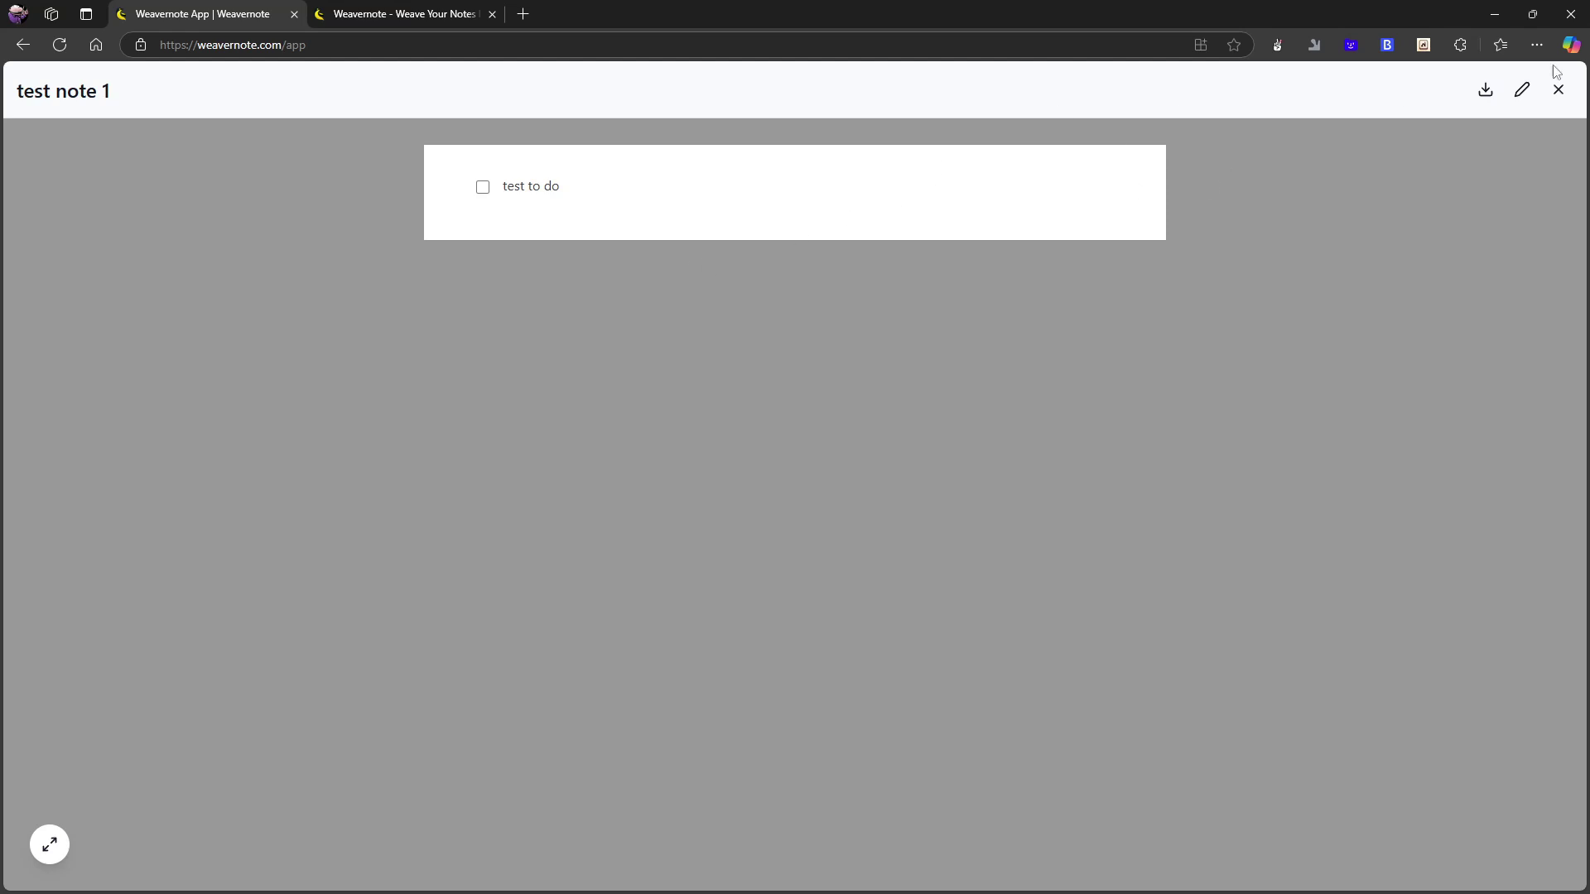
- Download test note 1 as a PDF and give it a teal background
left_click(1483, 92)
left_click(1523, 90)
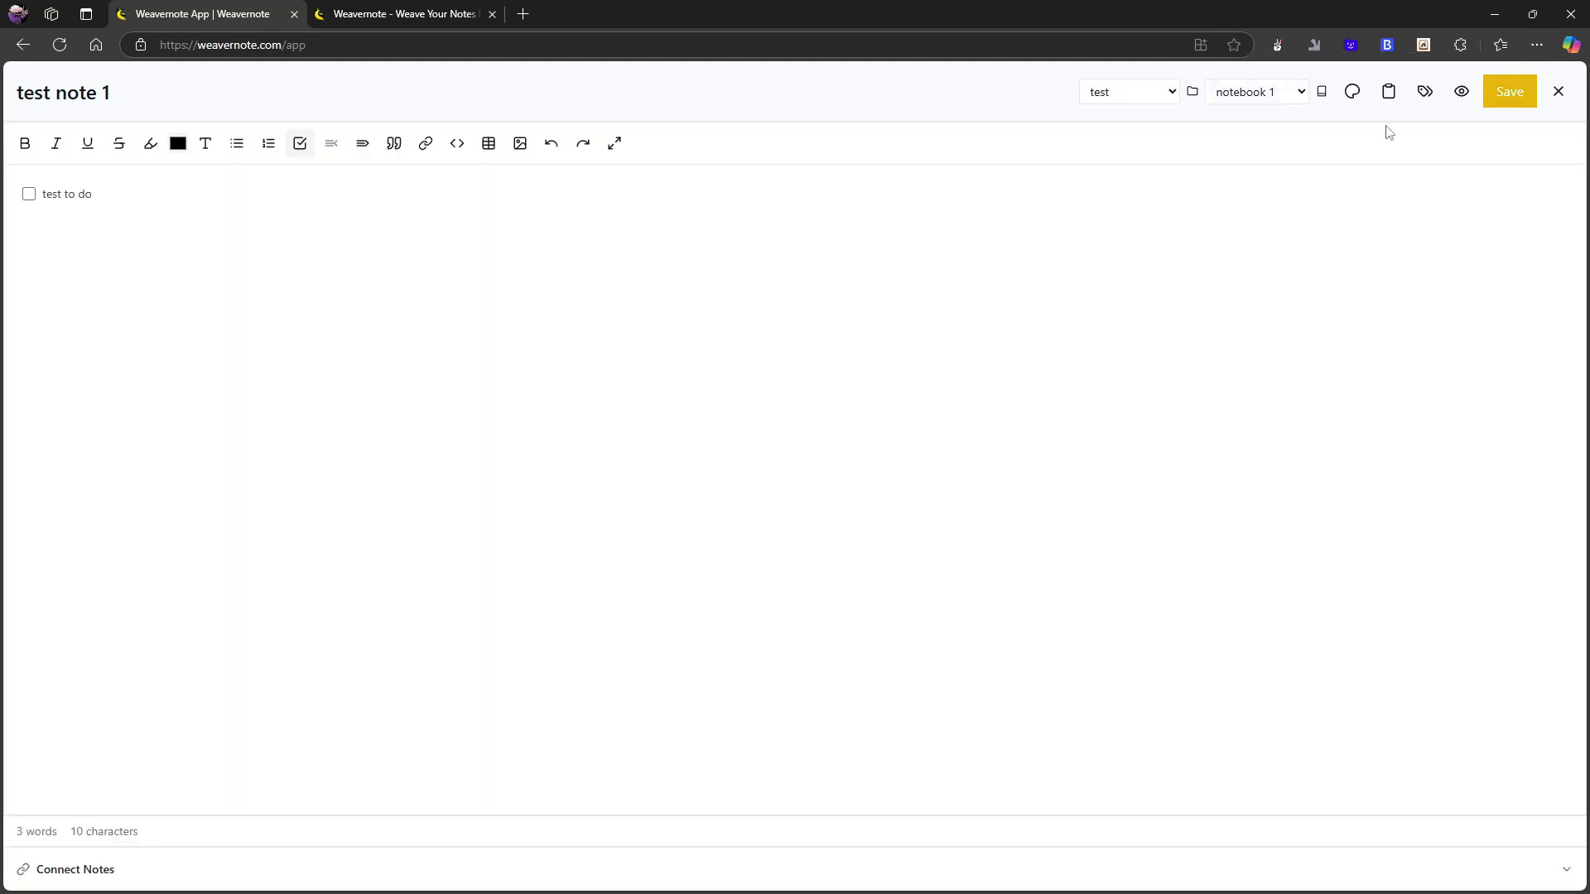
left_click(1353, 96)
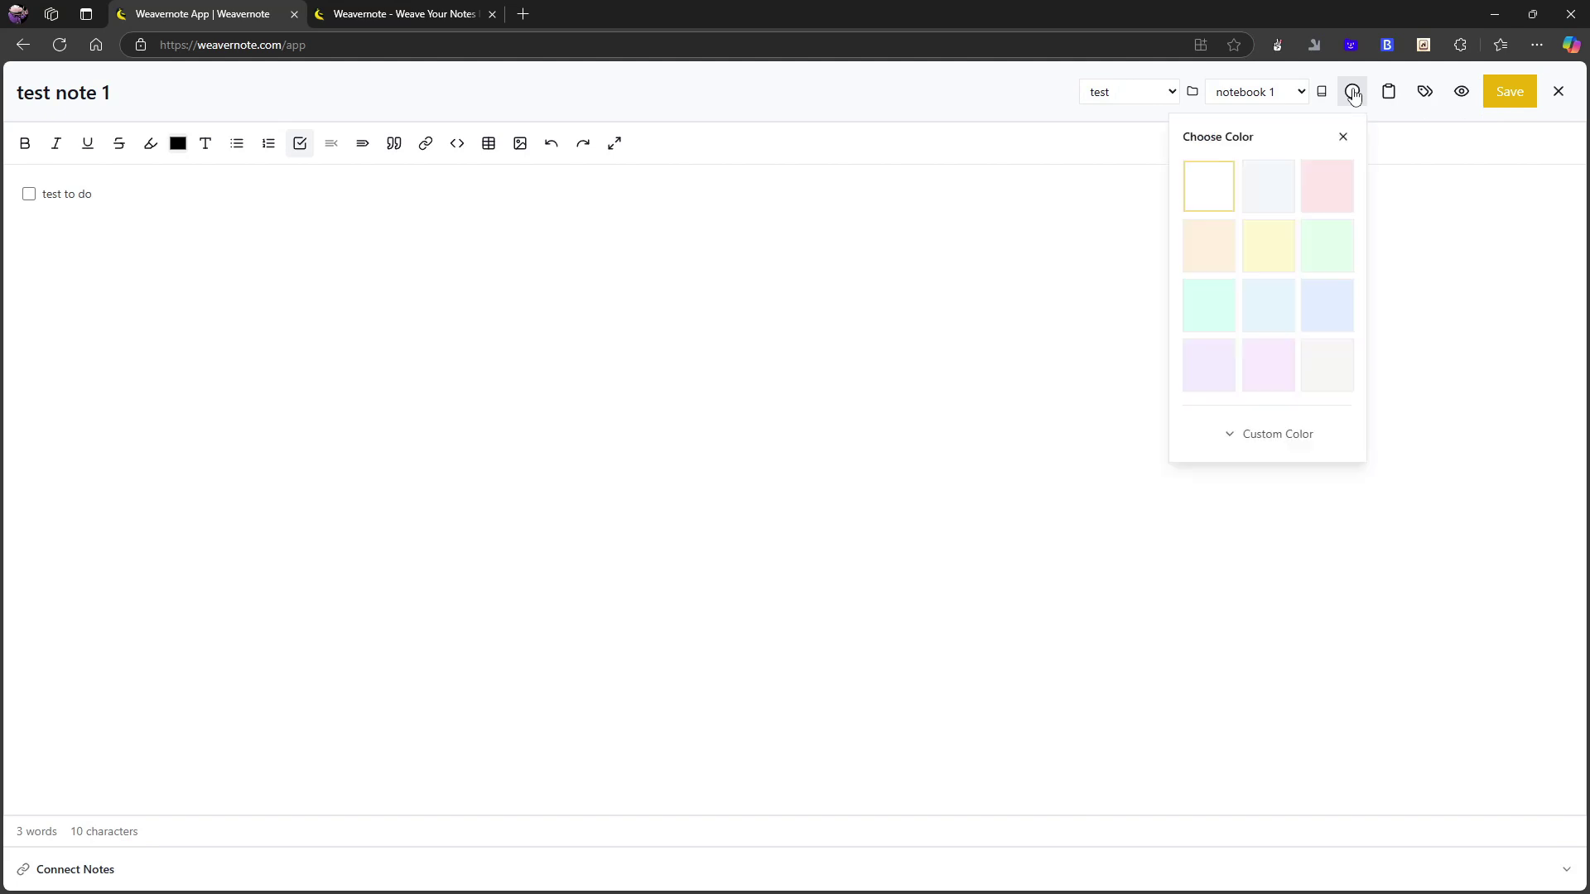
left_click(1199, 294)
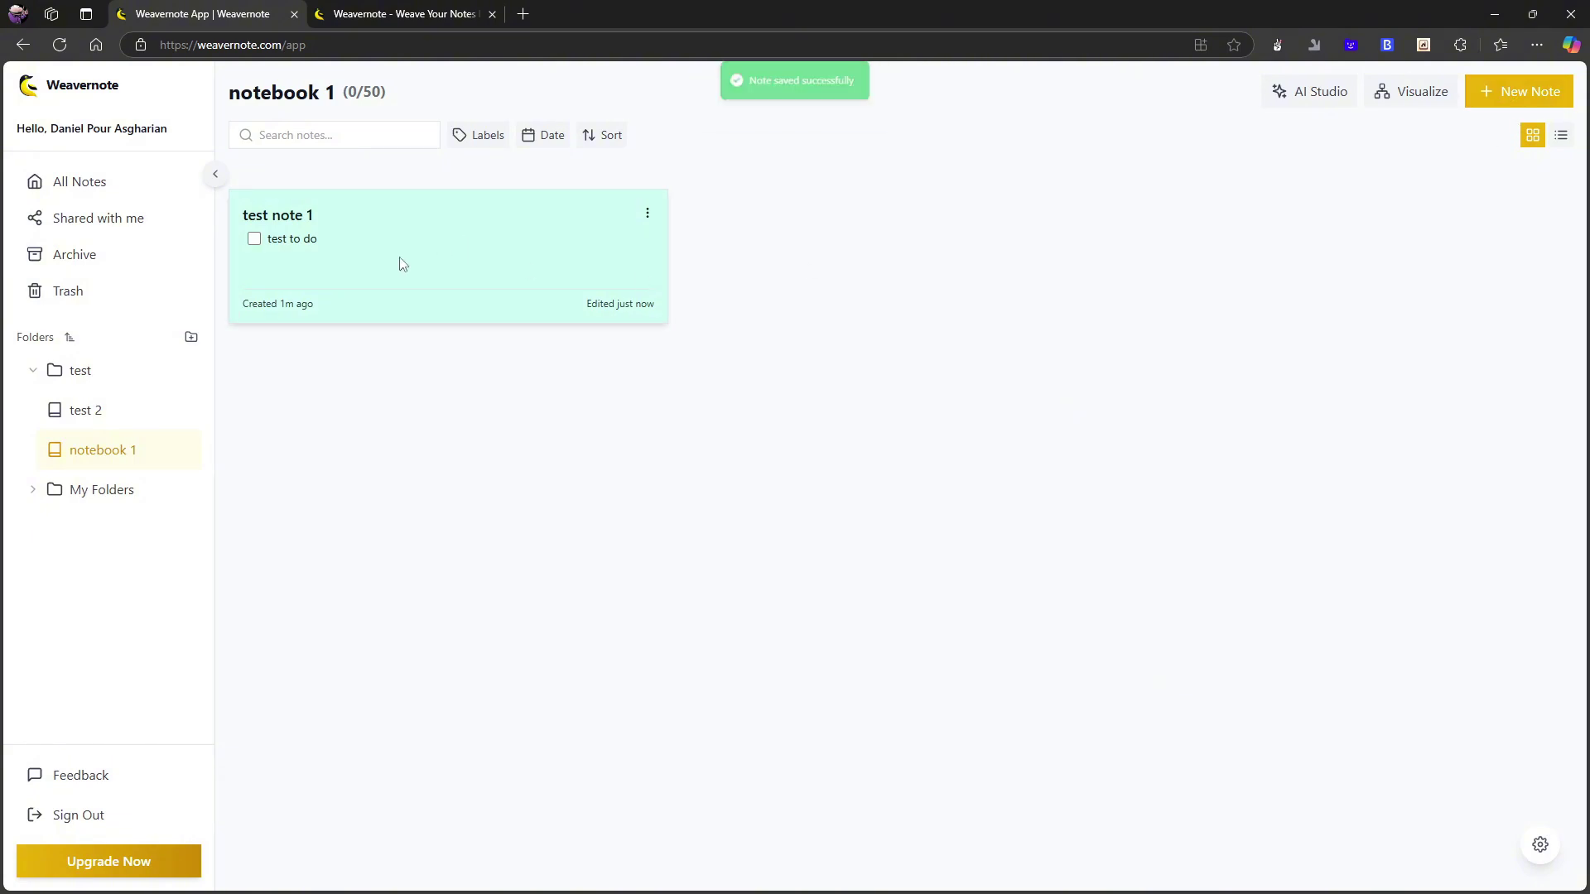
- Reopen the note and set a custom dark maroon background colour
left_click(450, 259)
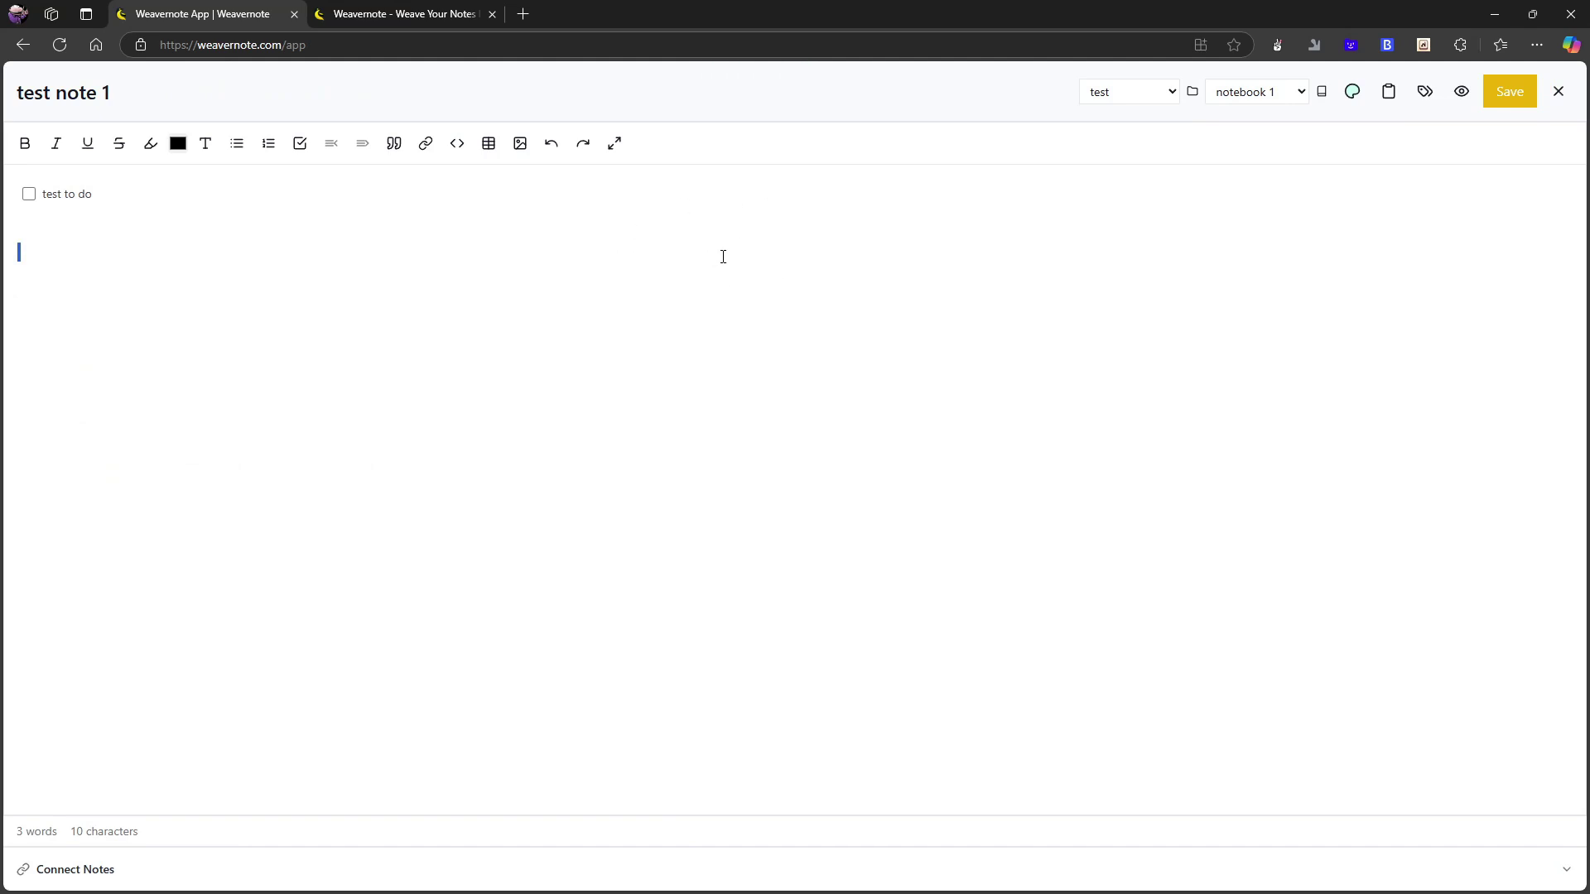
left_click(1352, 92)
left_click(1250, 439)
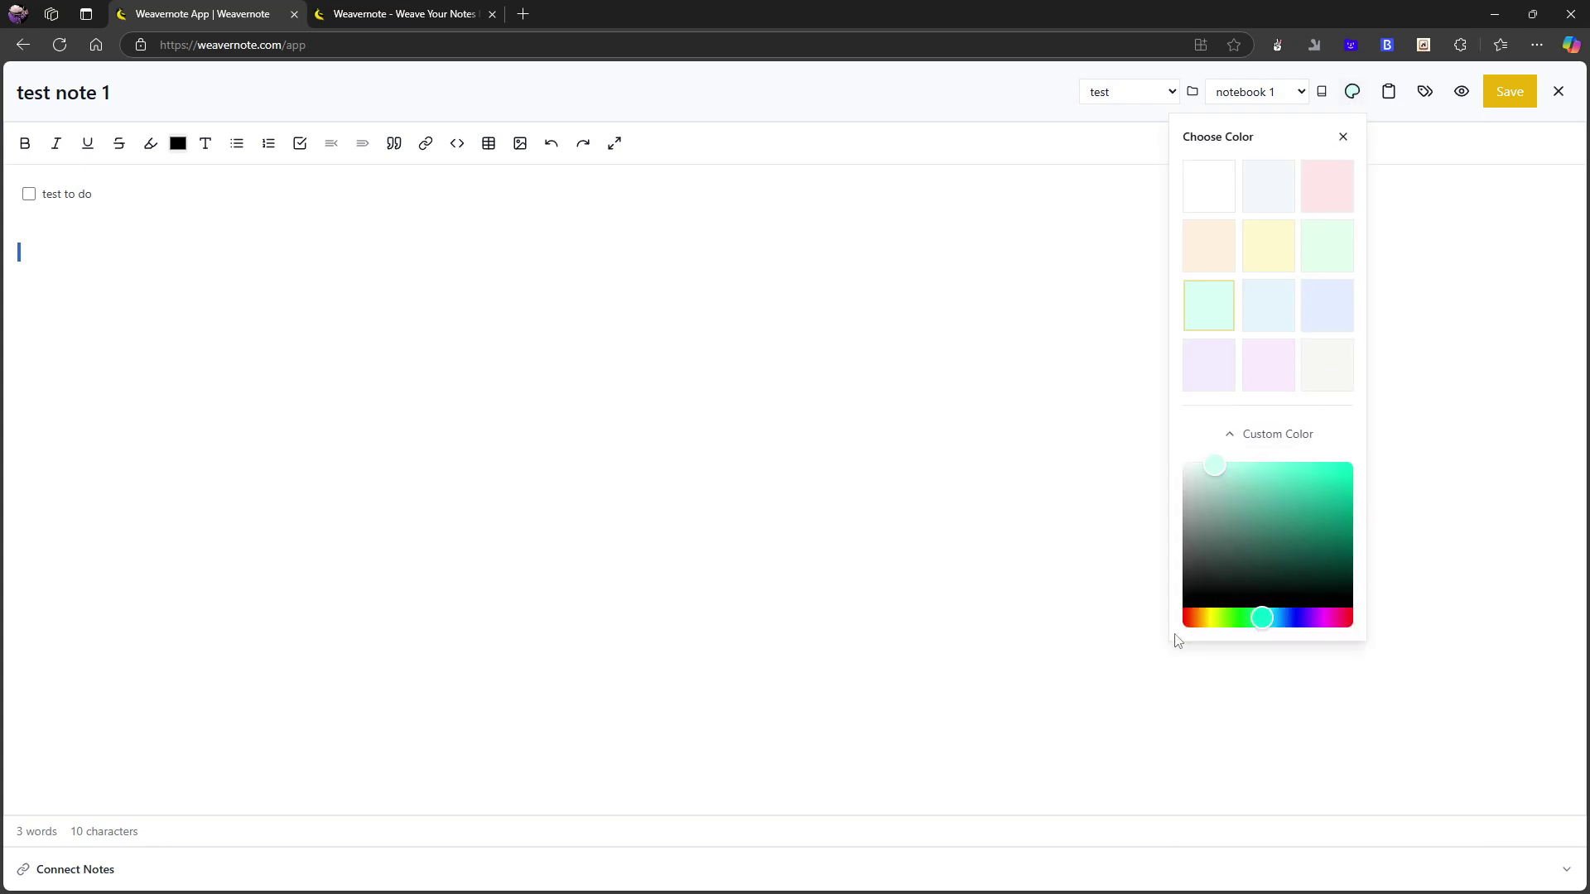
left_click(1339, 624)
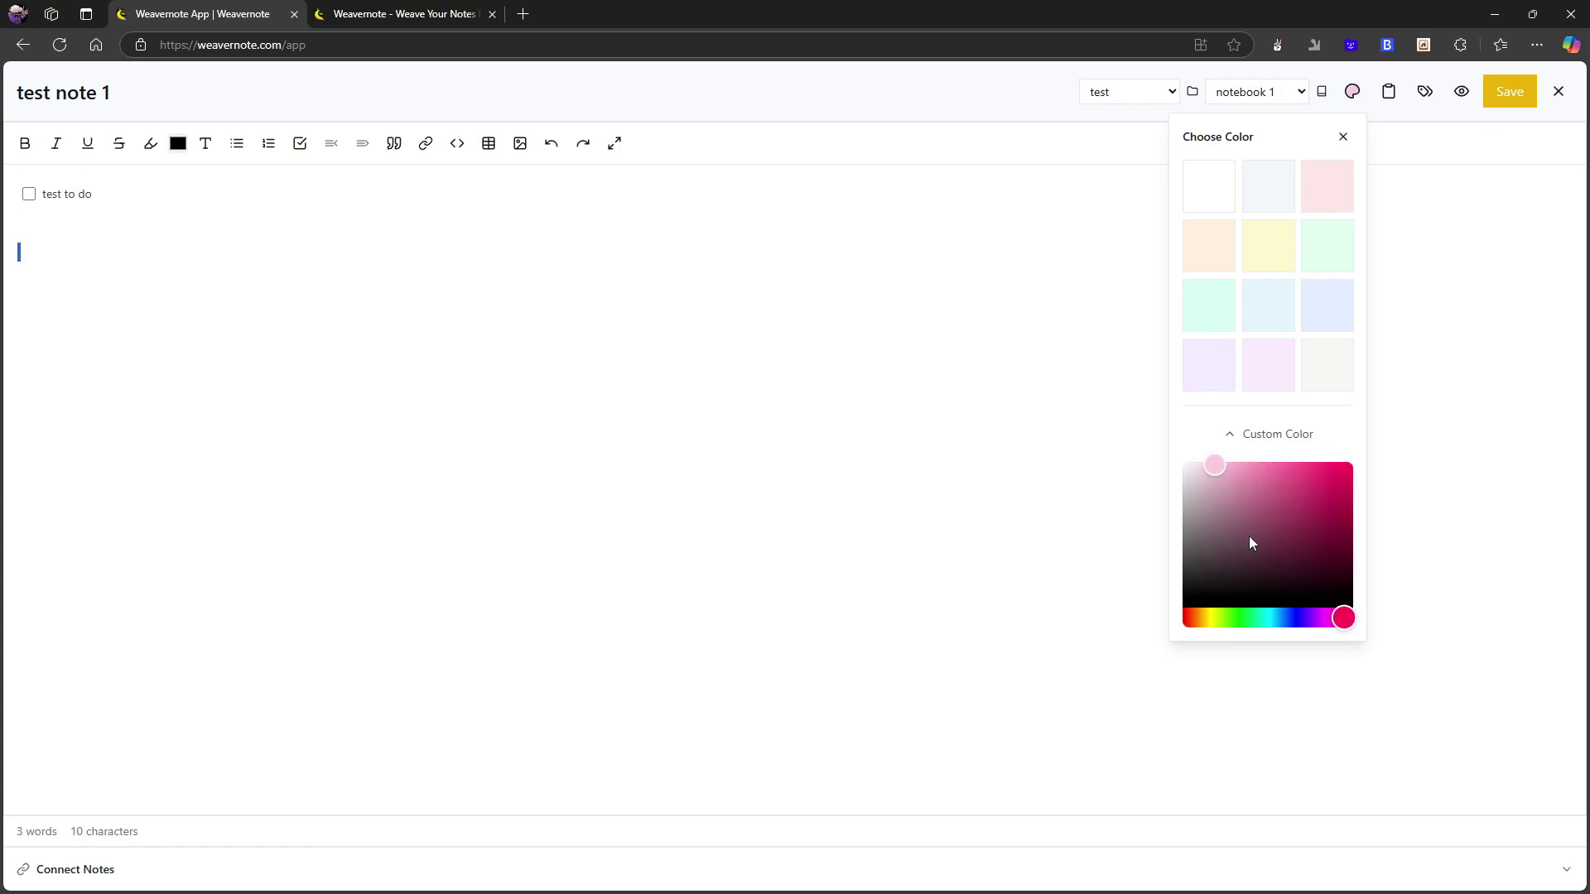
left_click_drag(1249, 542, 1309, 532)
left_click(537, 381)
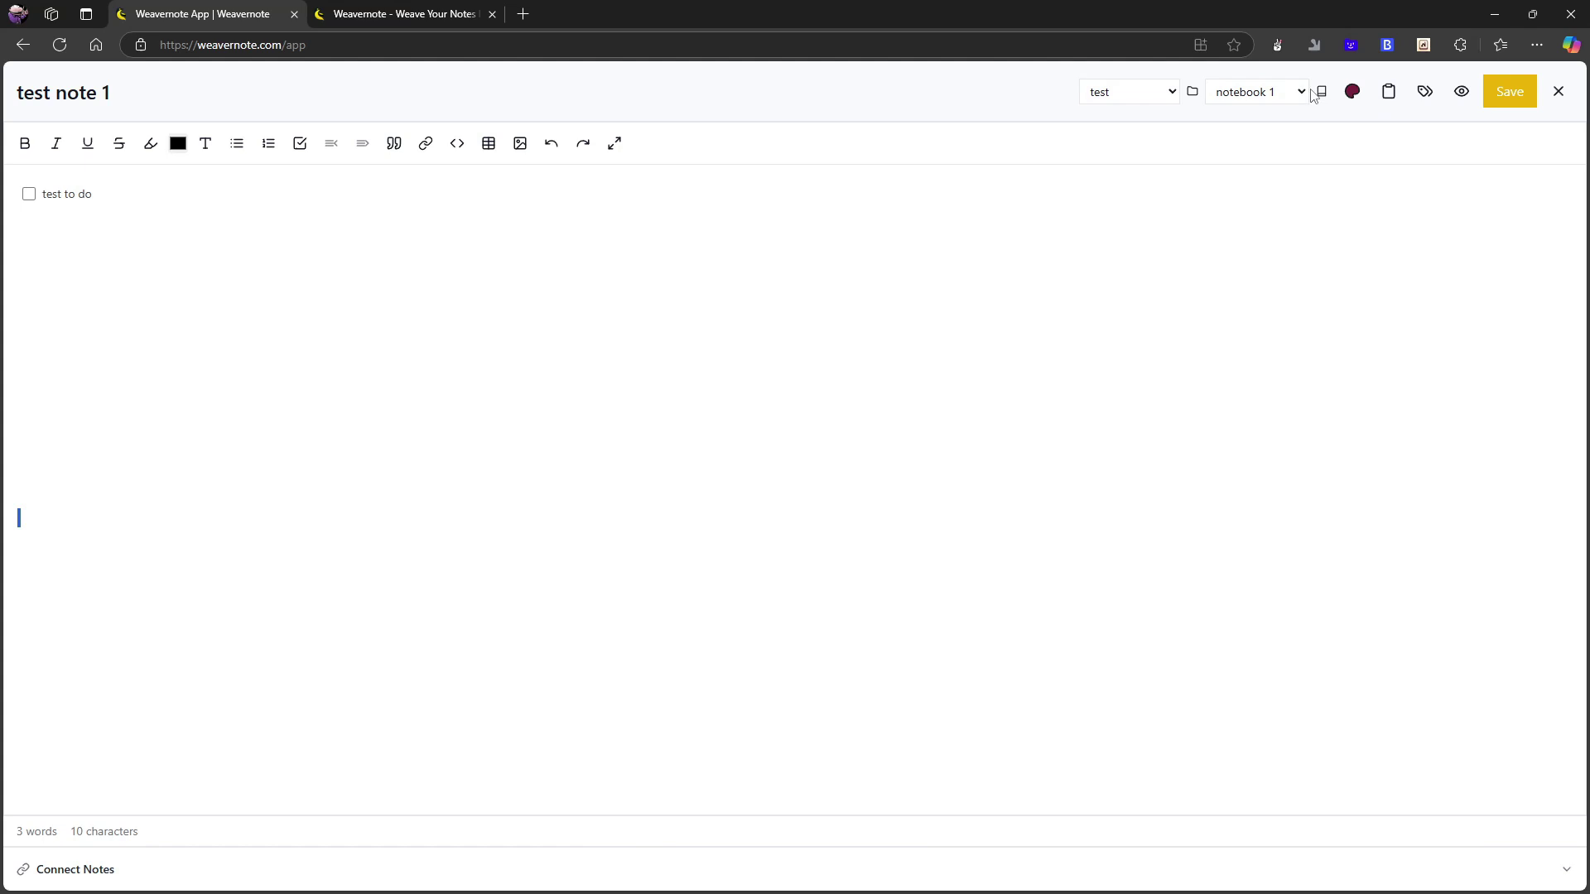
- Add a new 'work' label to test note 1 and save the note
left_click(1421, 99)
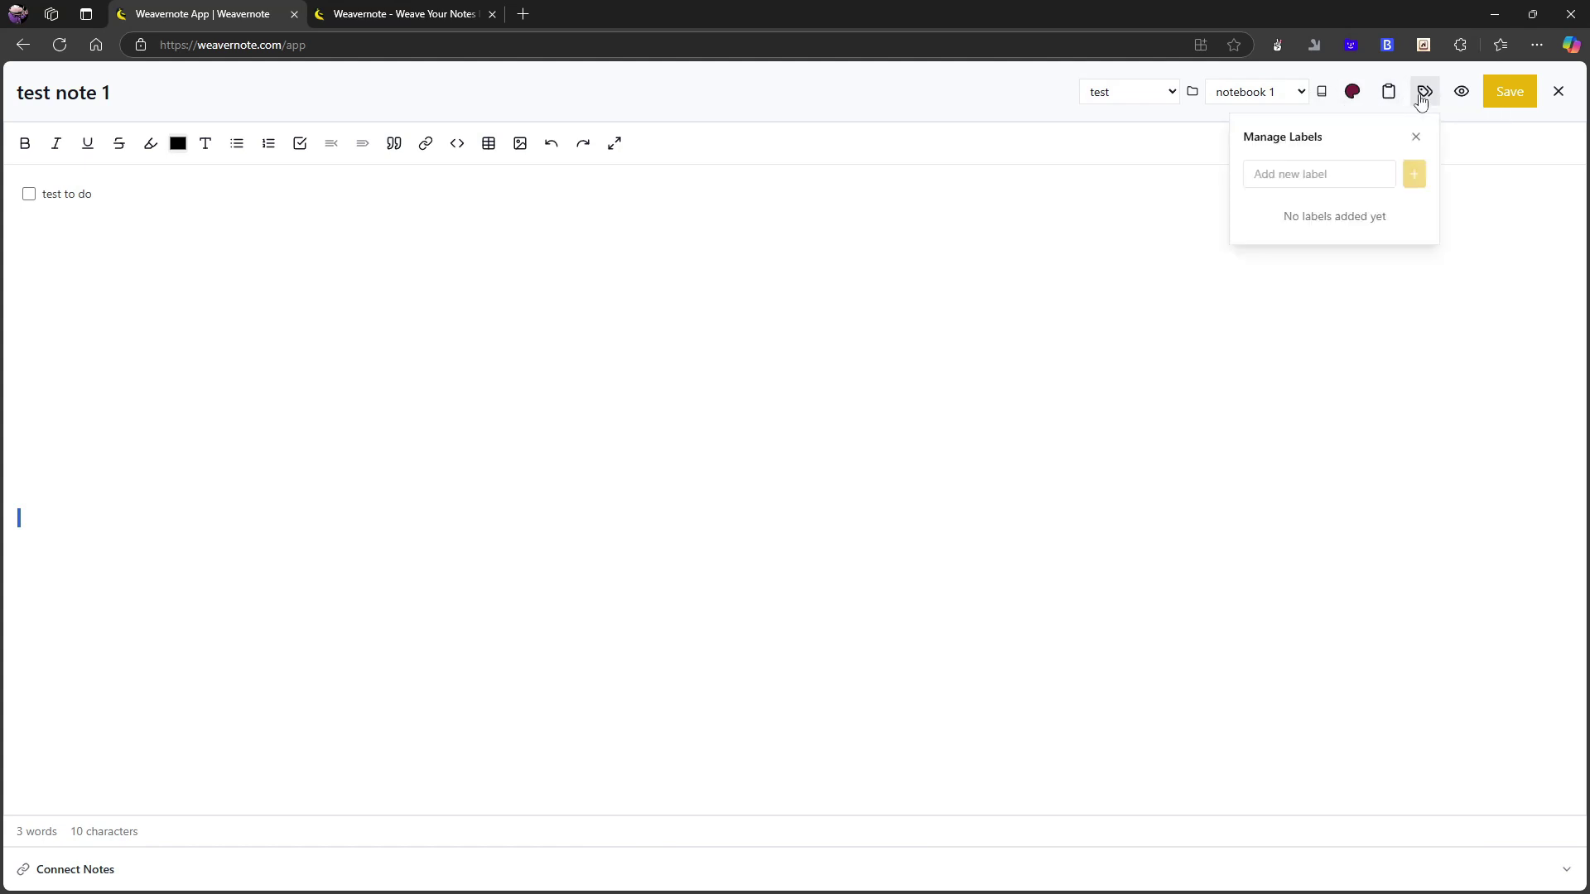
left_click(1331, 179)
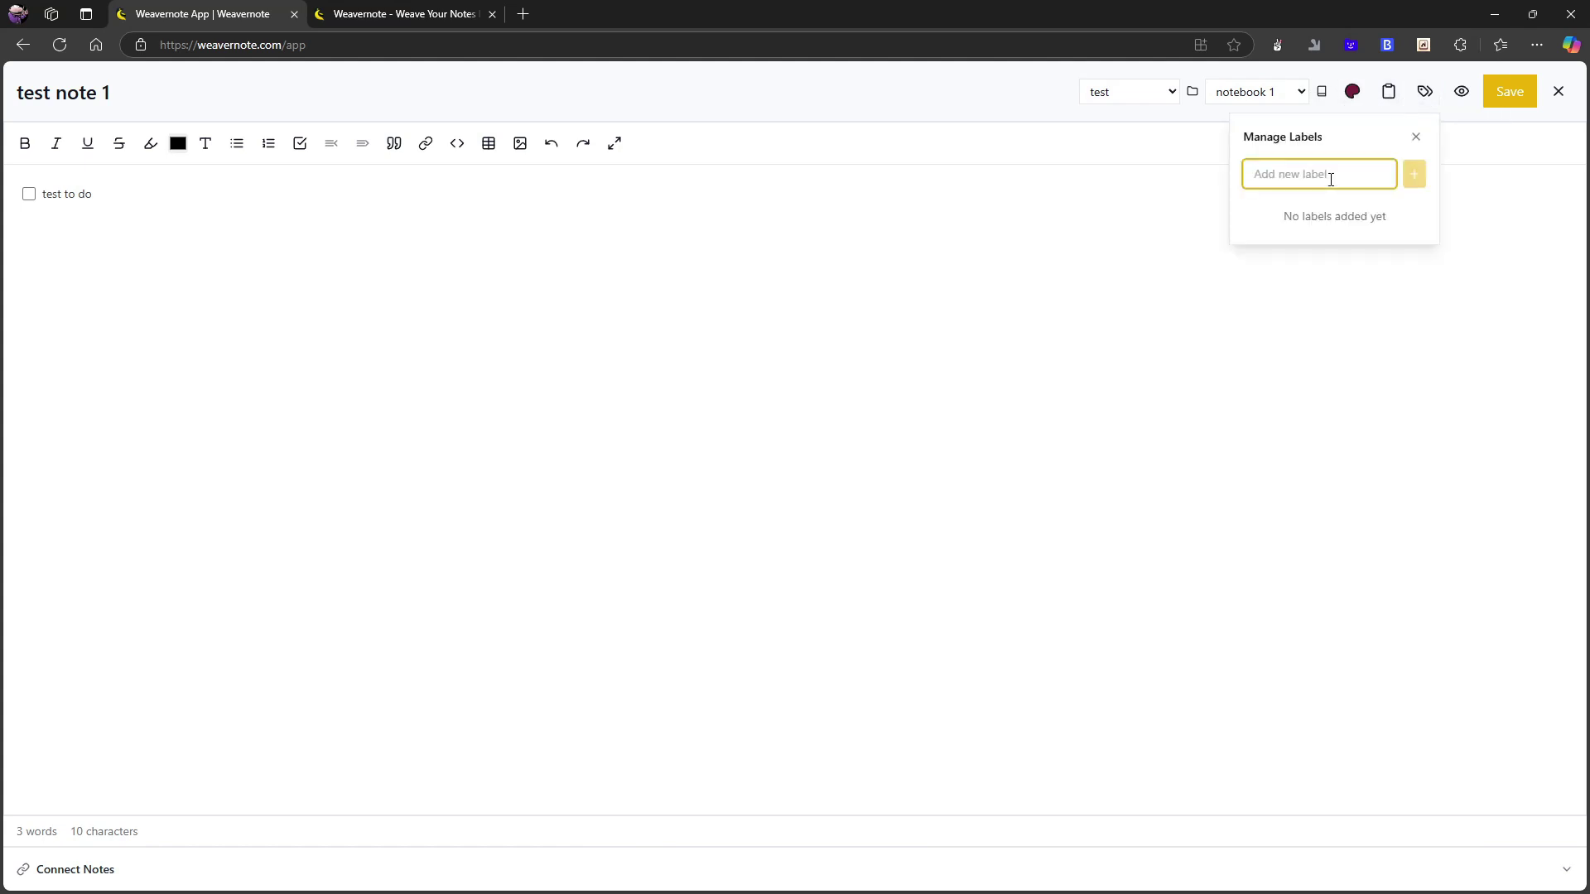
type("work")
key("Return")
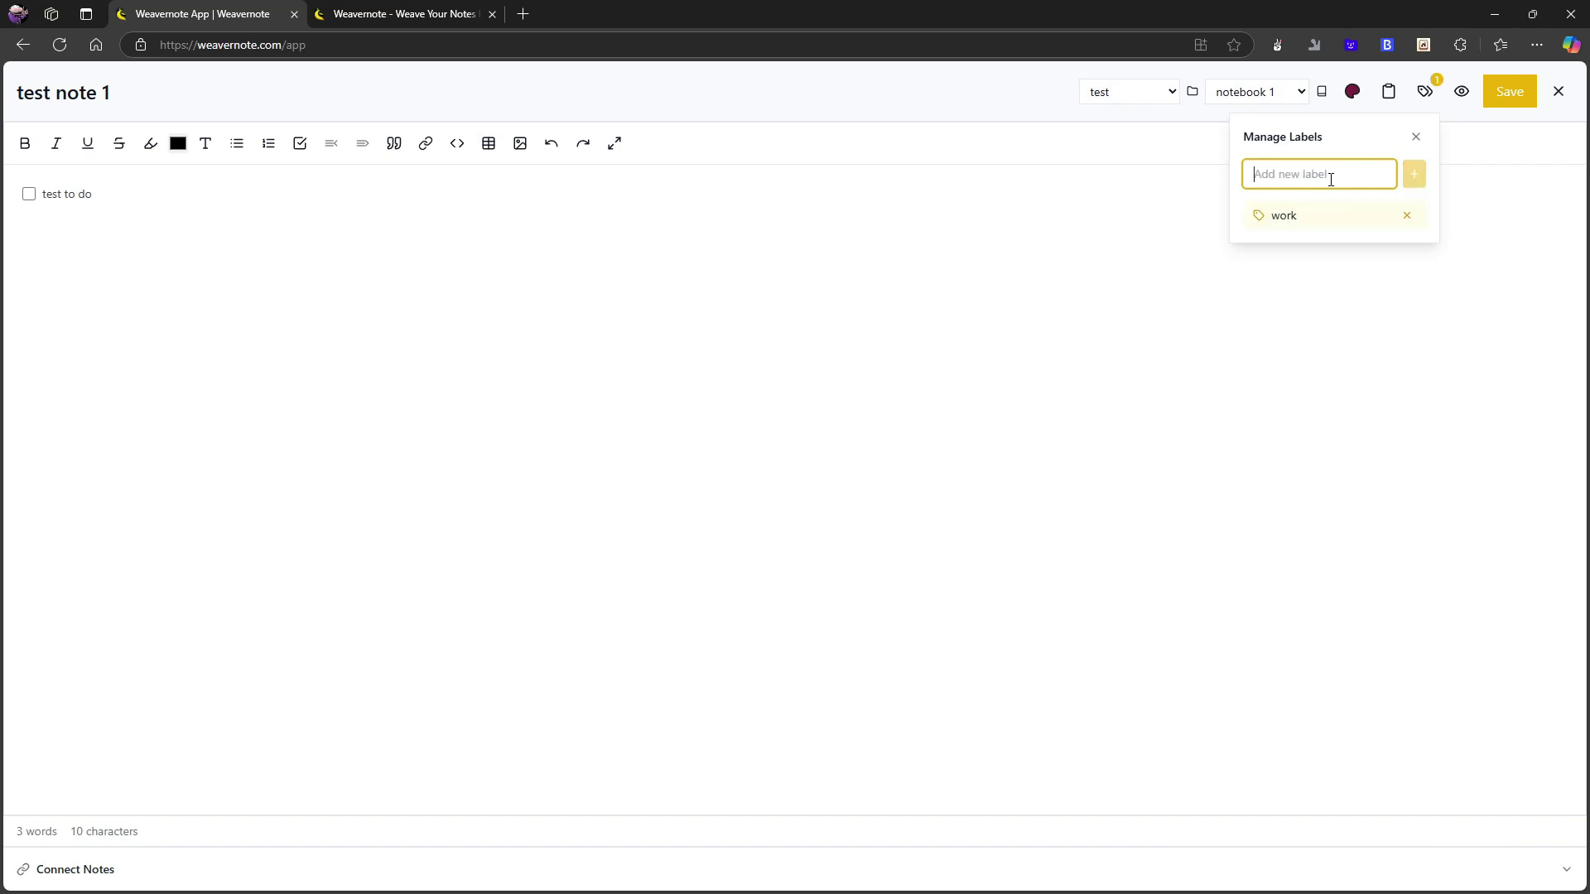
left_click(1522, 239)
left_click(1509, 93)
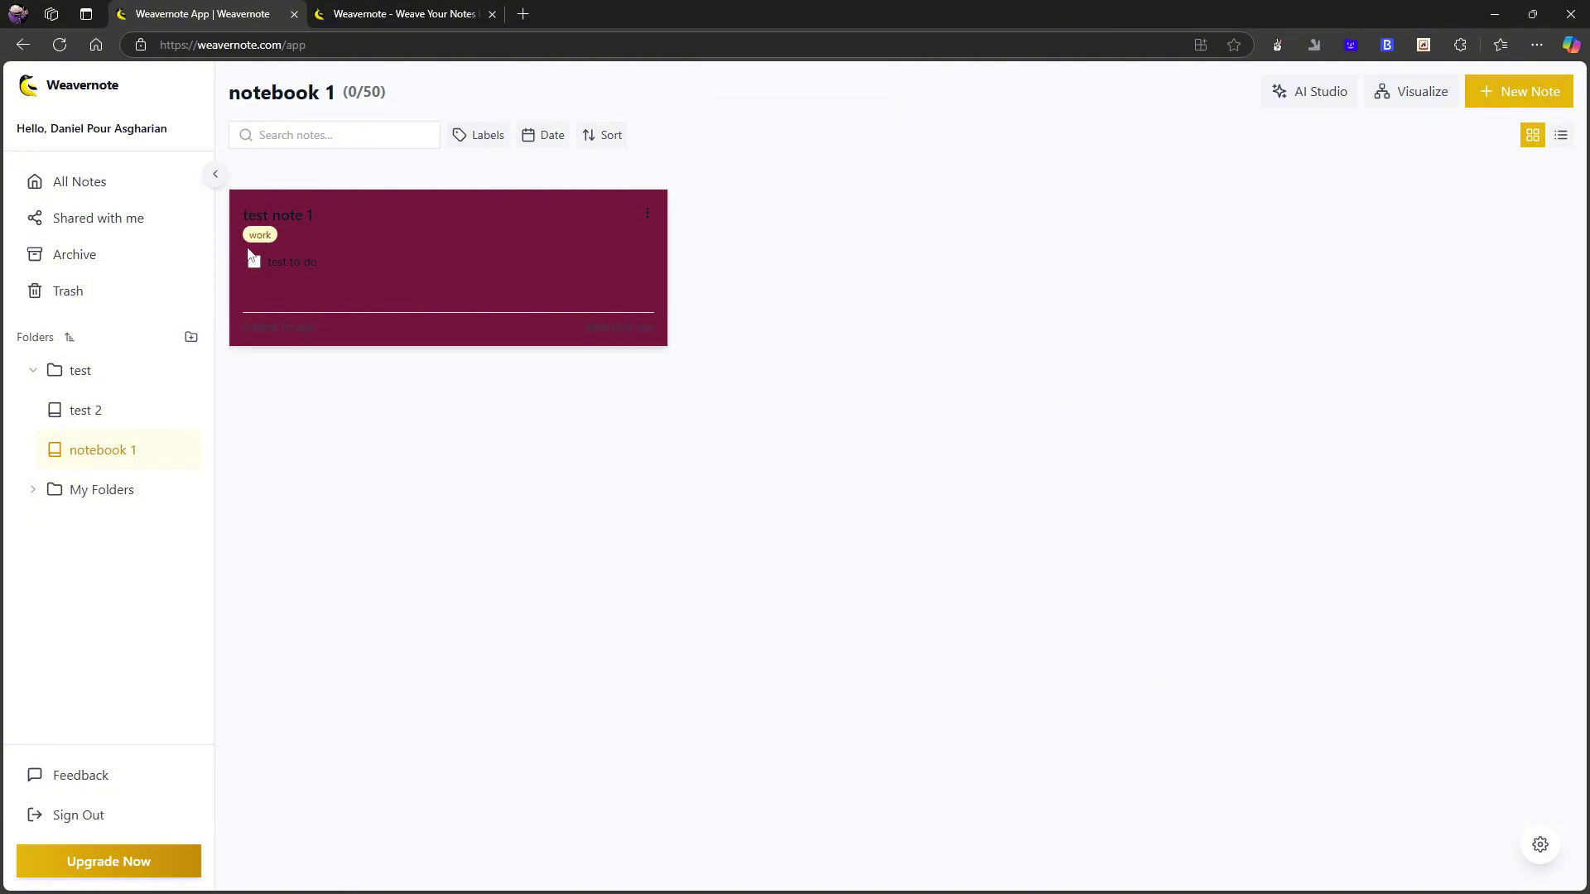
- Give test note 1 a bright cyan custom background and save it
left_click(594, 207)
left_click(1352, 91)
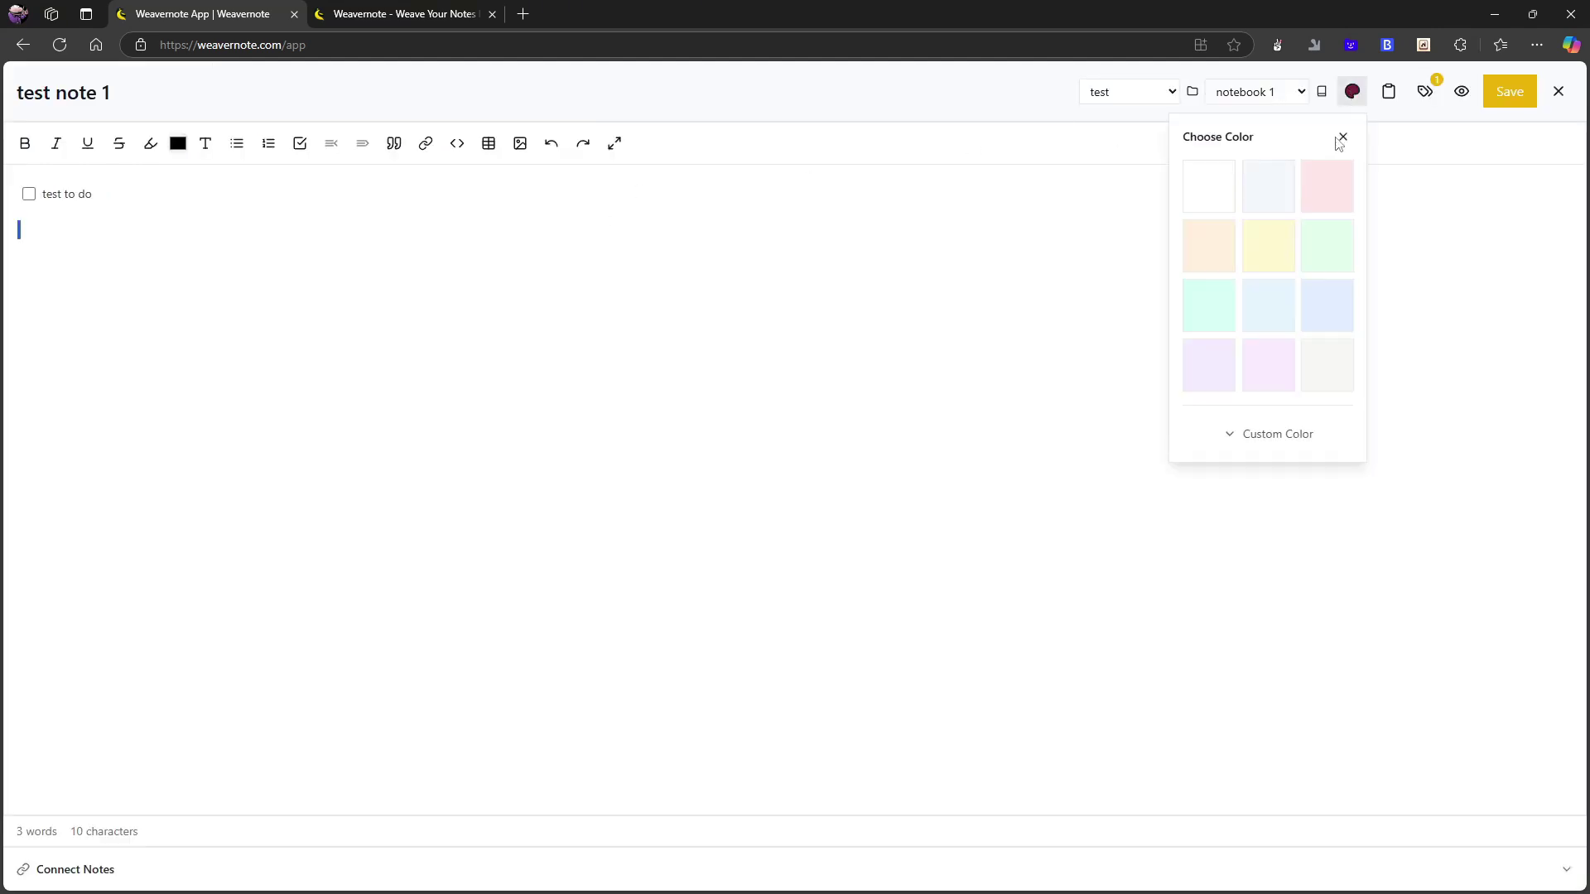
left_click(1269, 434)
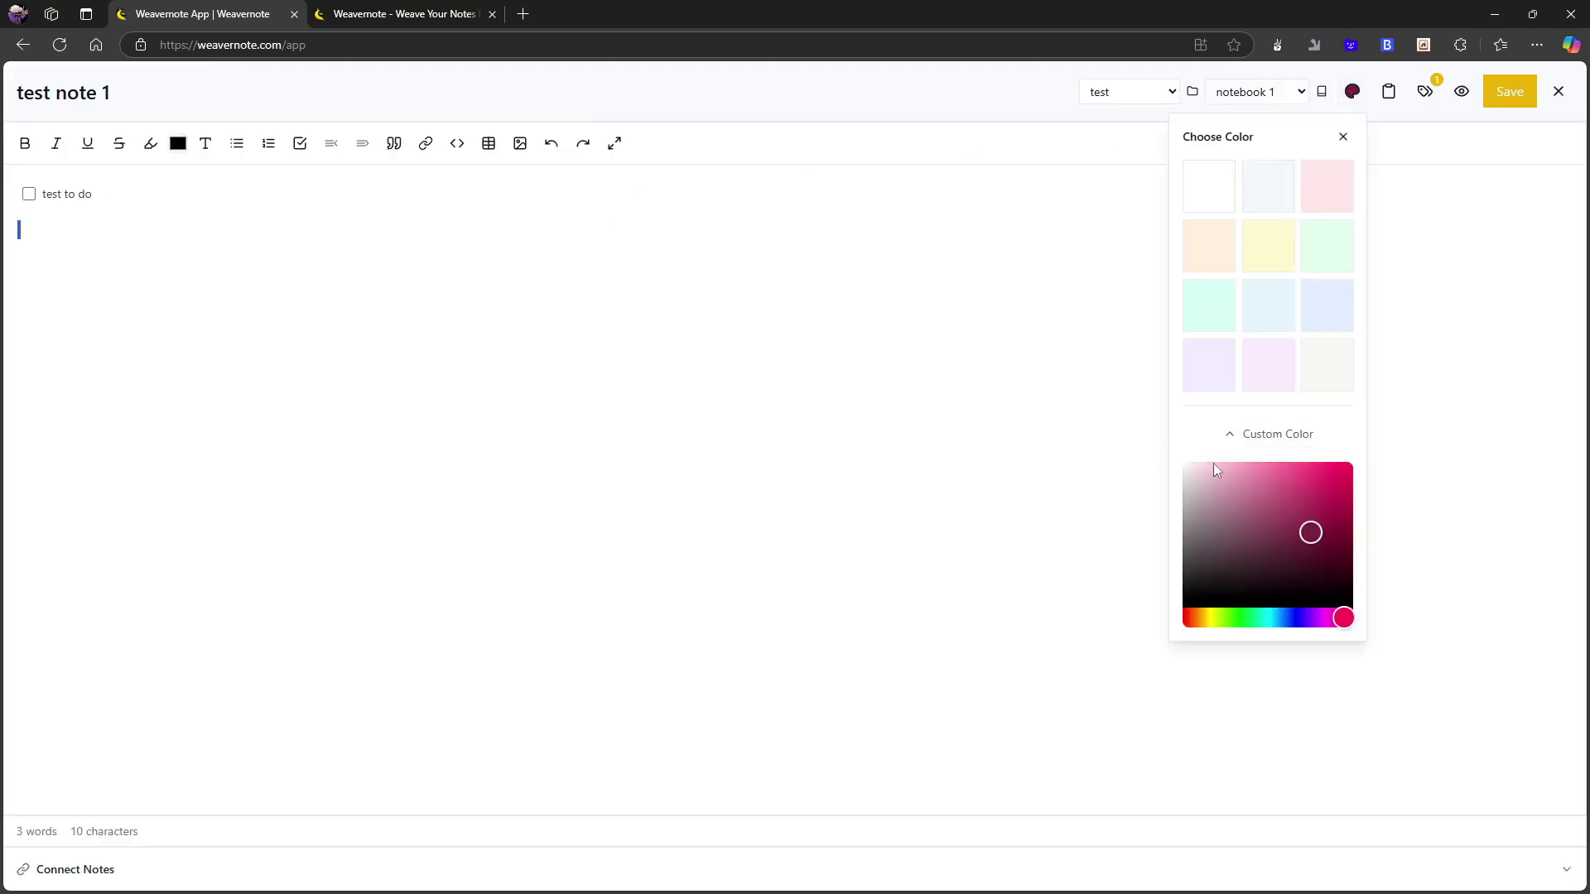
left_click(1267, 622)
left_click_drag(1277, 549, 1300, 463)
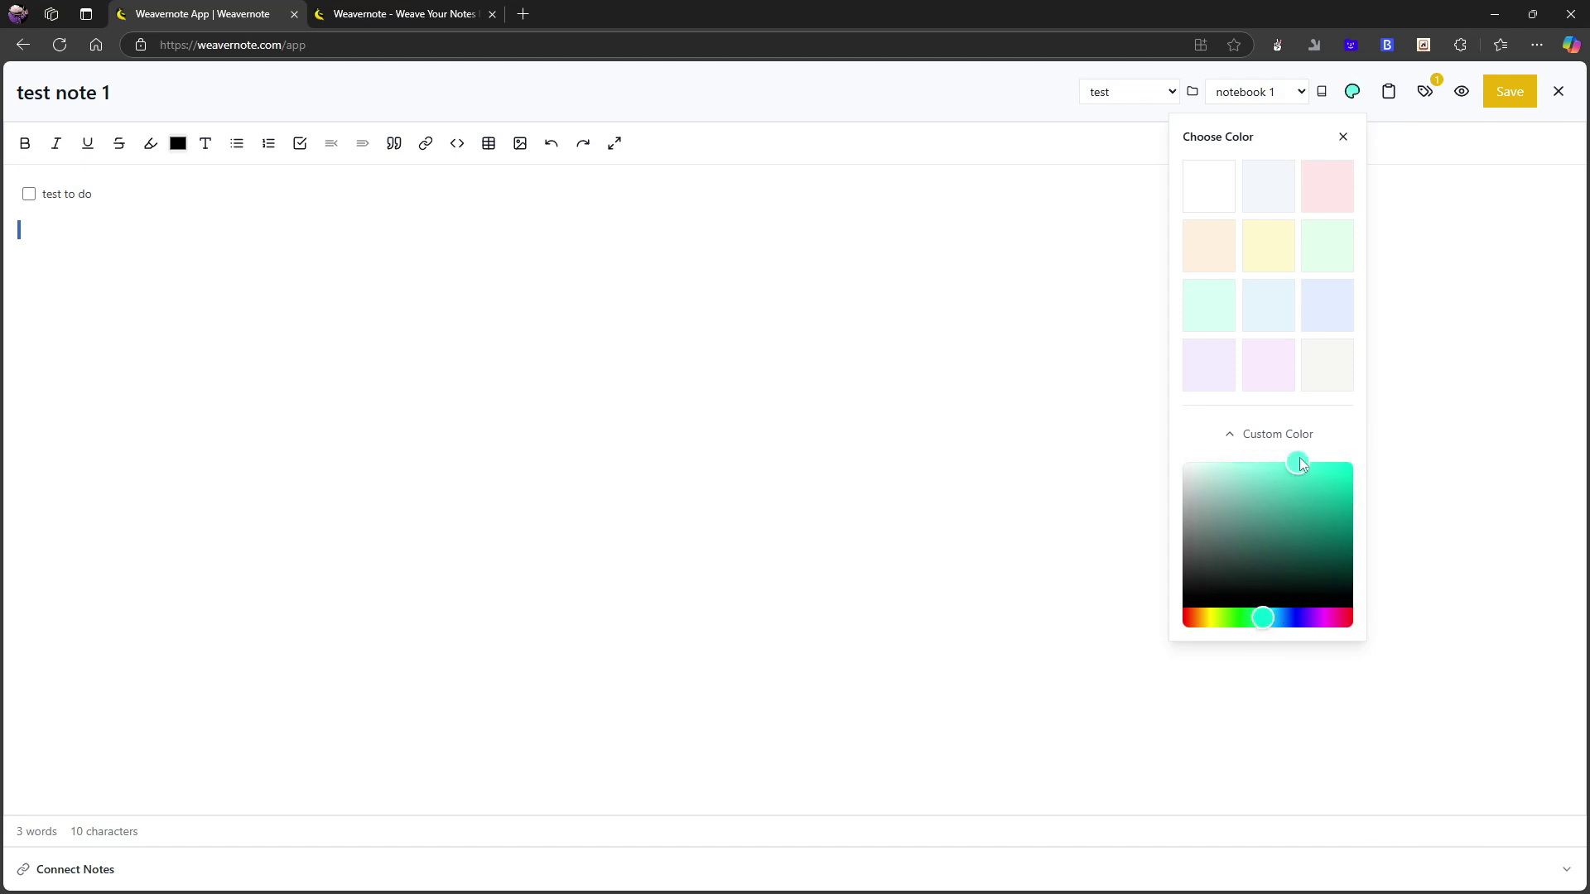
left_click(1442, 490)
left_click(1507, 94)
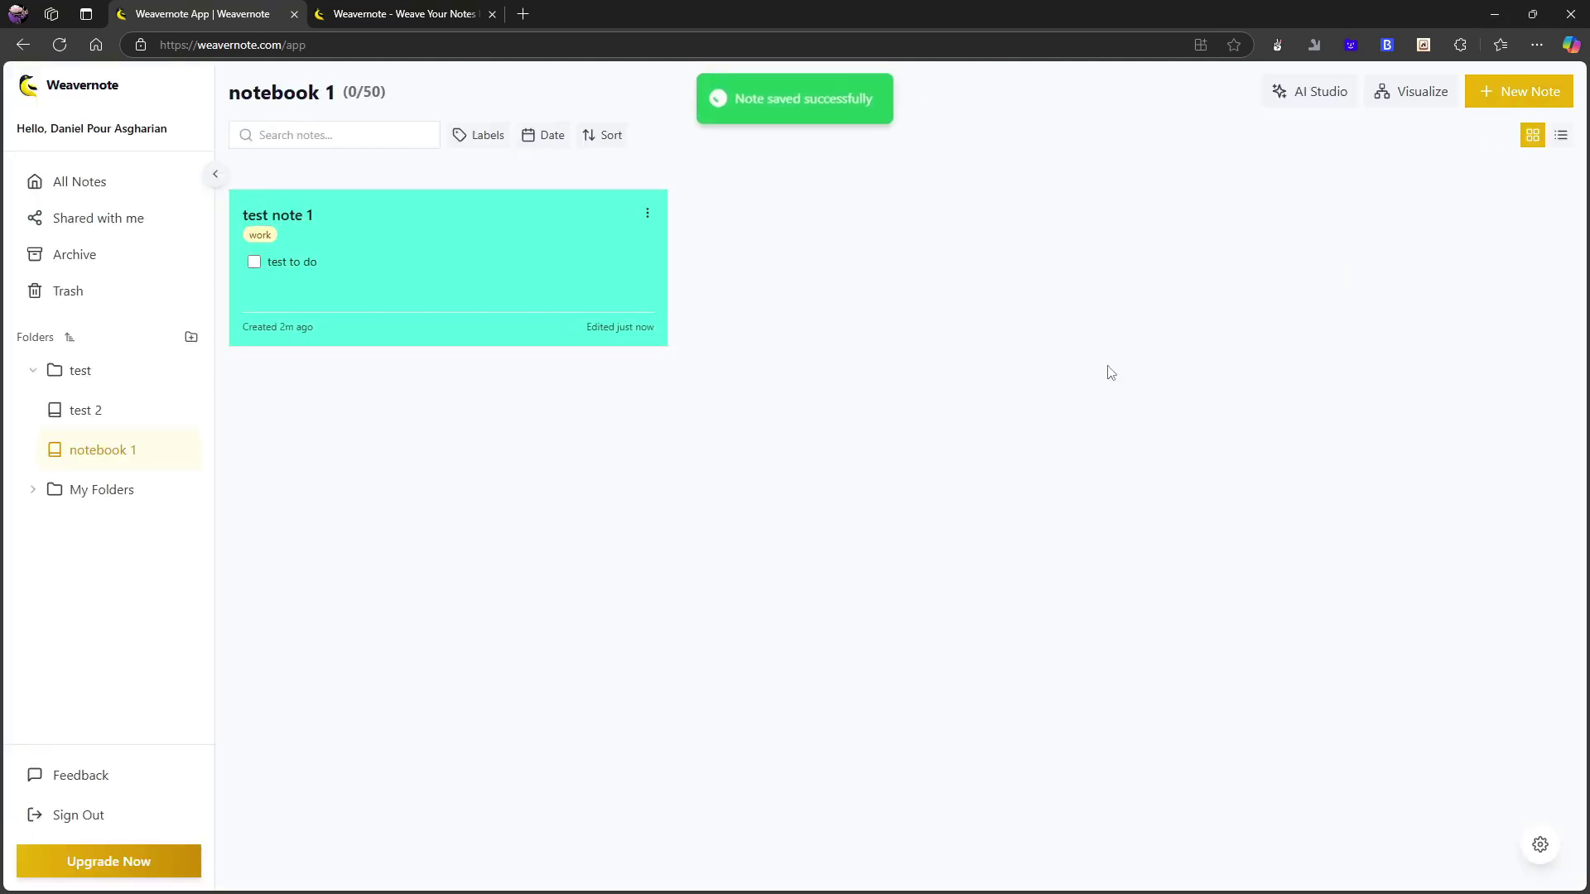
- Change the note's custom background to near-black and save it
left_click(648, 213)
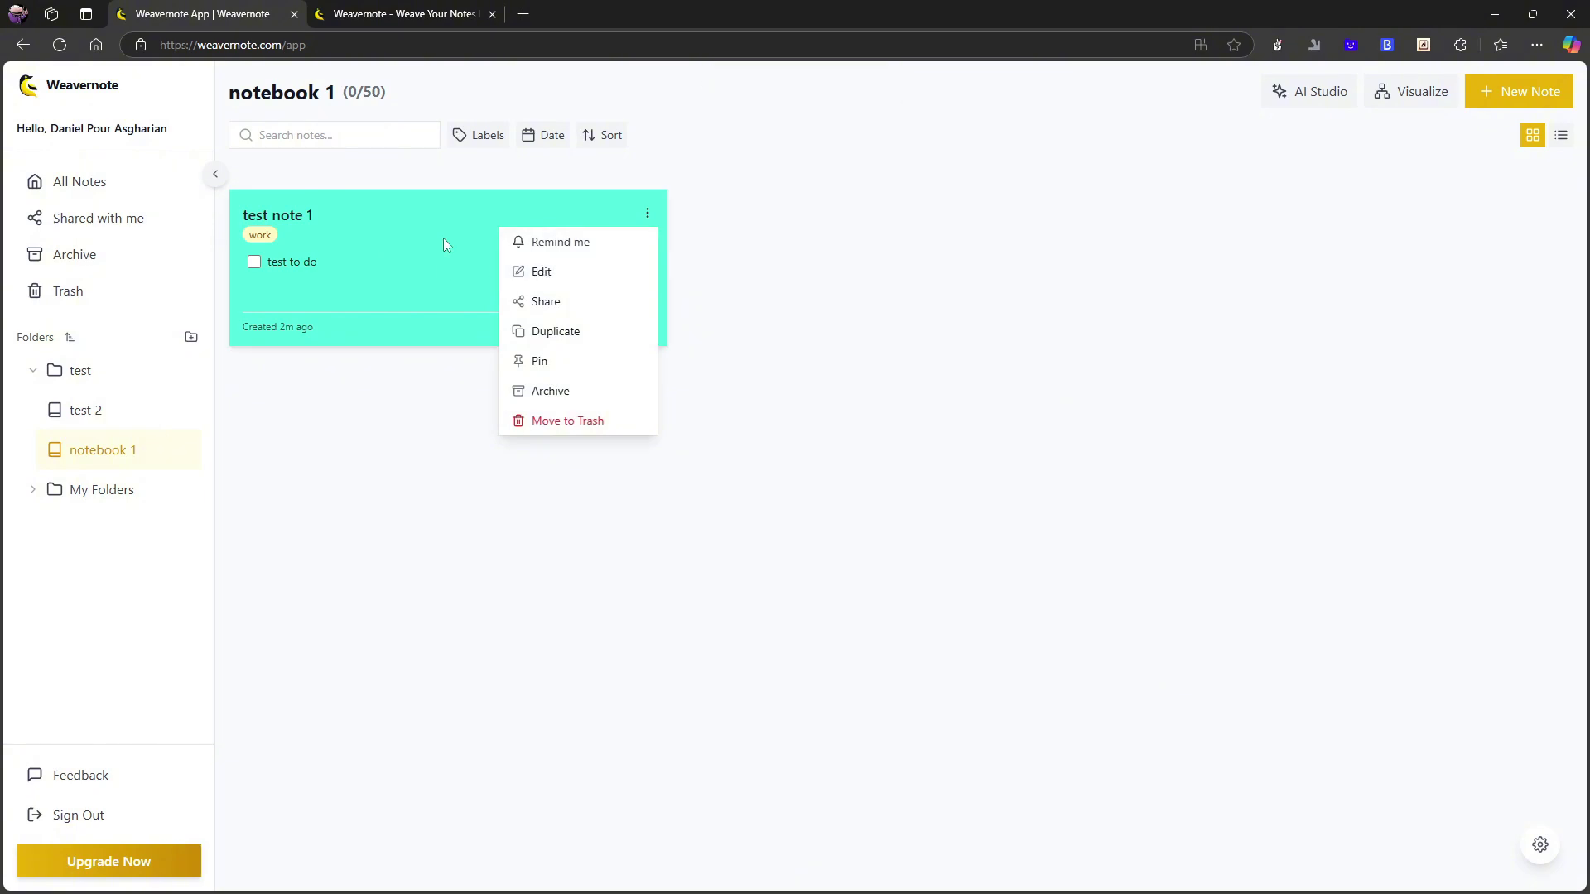
left_click(536, 274)
left_click(1352, 91)
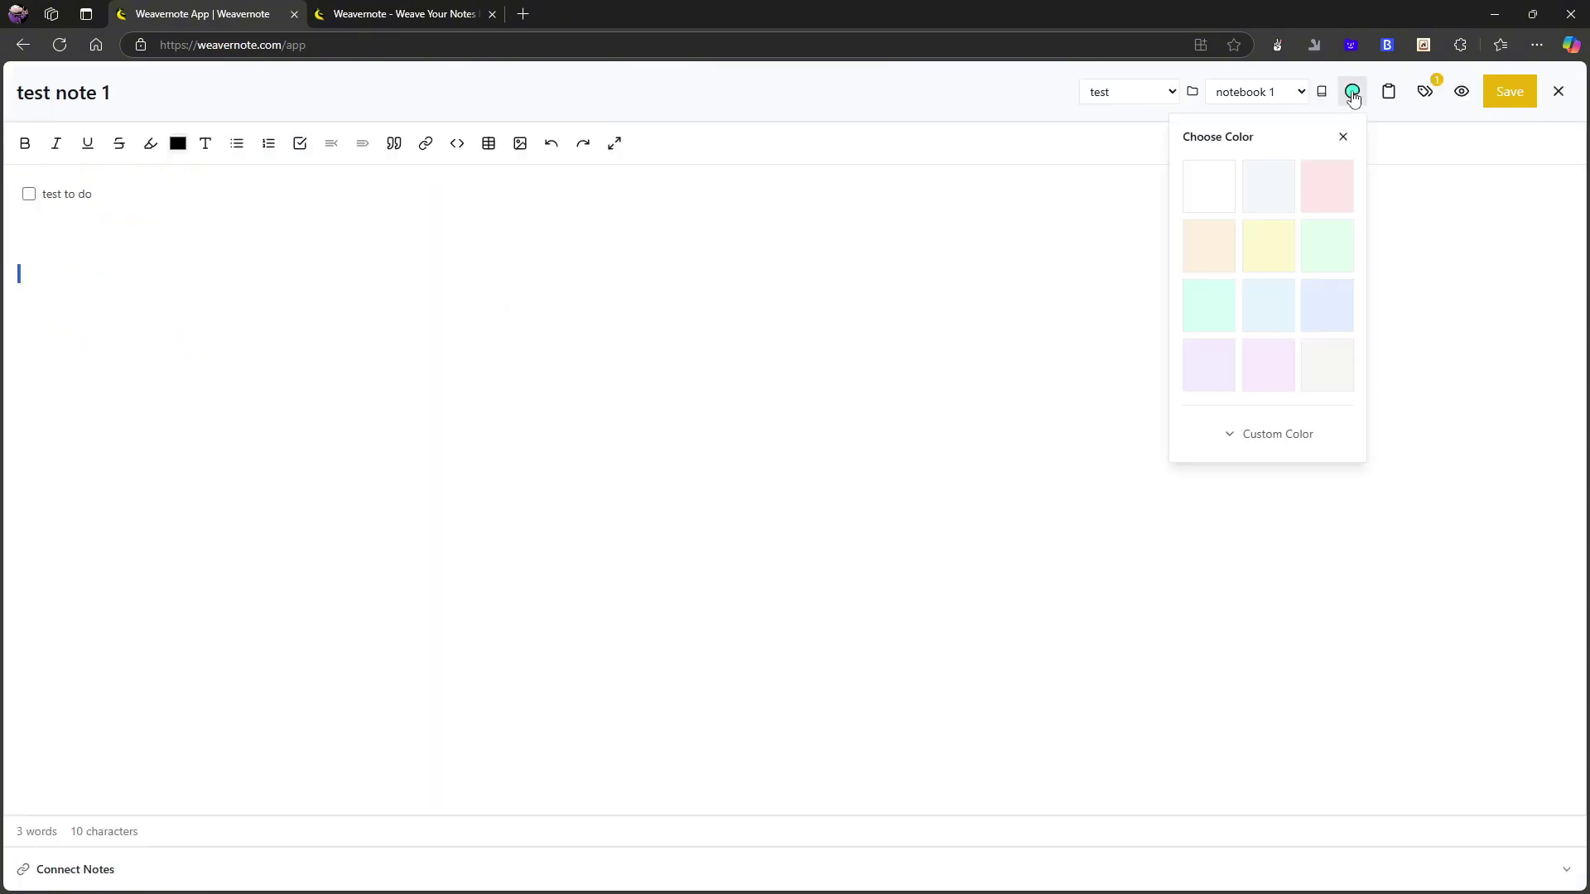
left_click(1312, 439)
left_click_drag(1299, 462, 1354, 598)
left_click(1455, 496)
left_click(1502, 98)
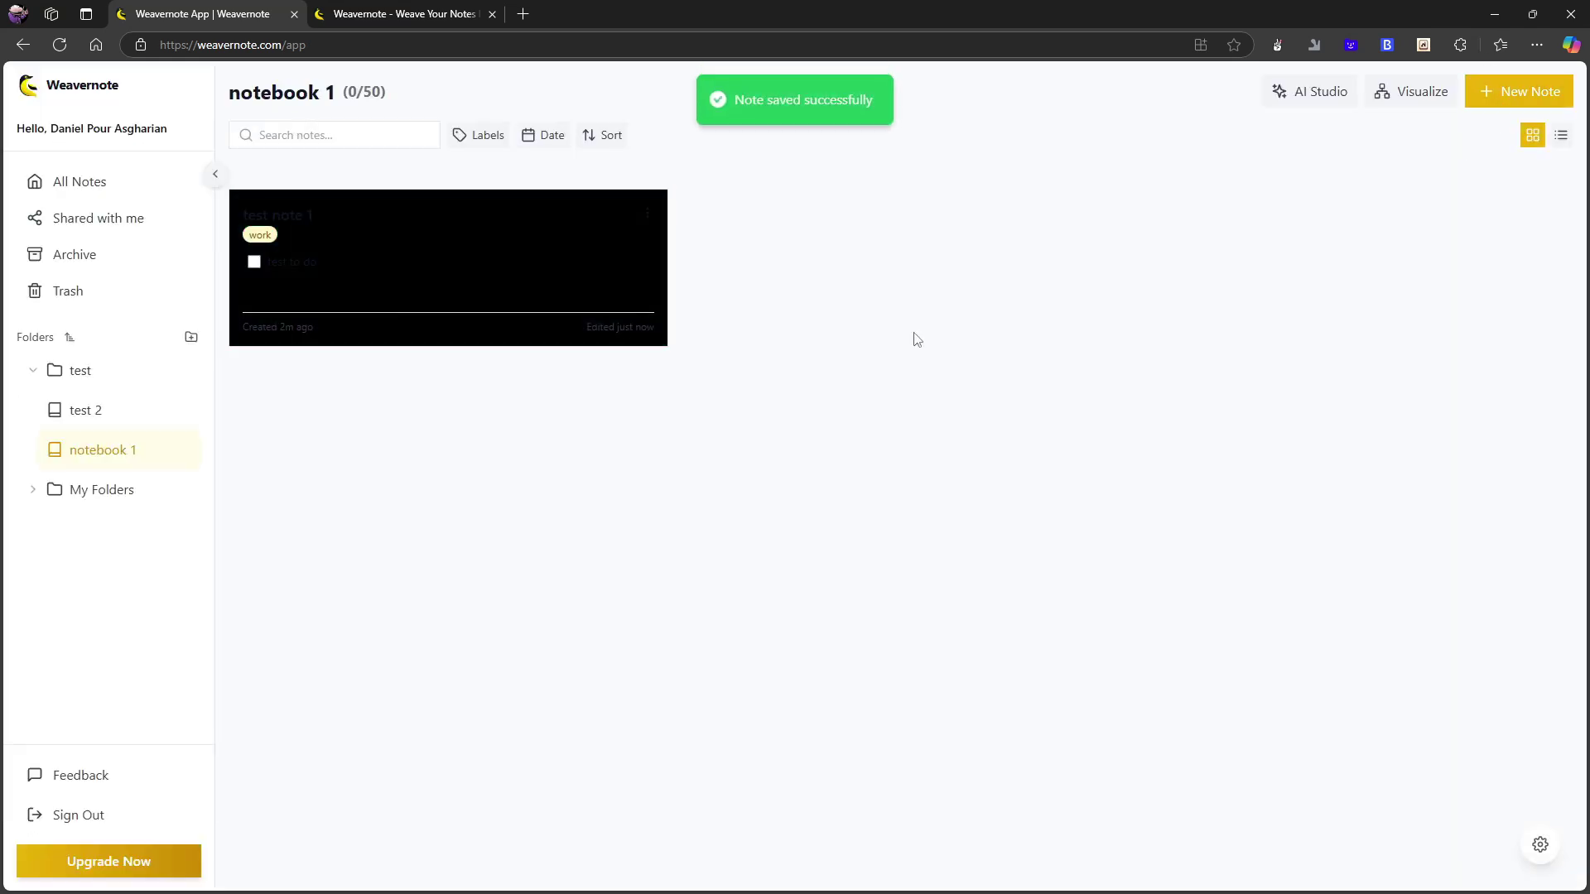
- Switch the note to the pale yellow background swatch and save it
left_click(647, 213)
left_click(556, 271)
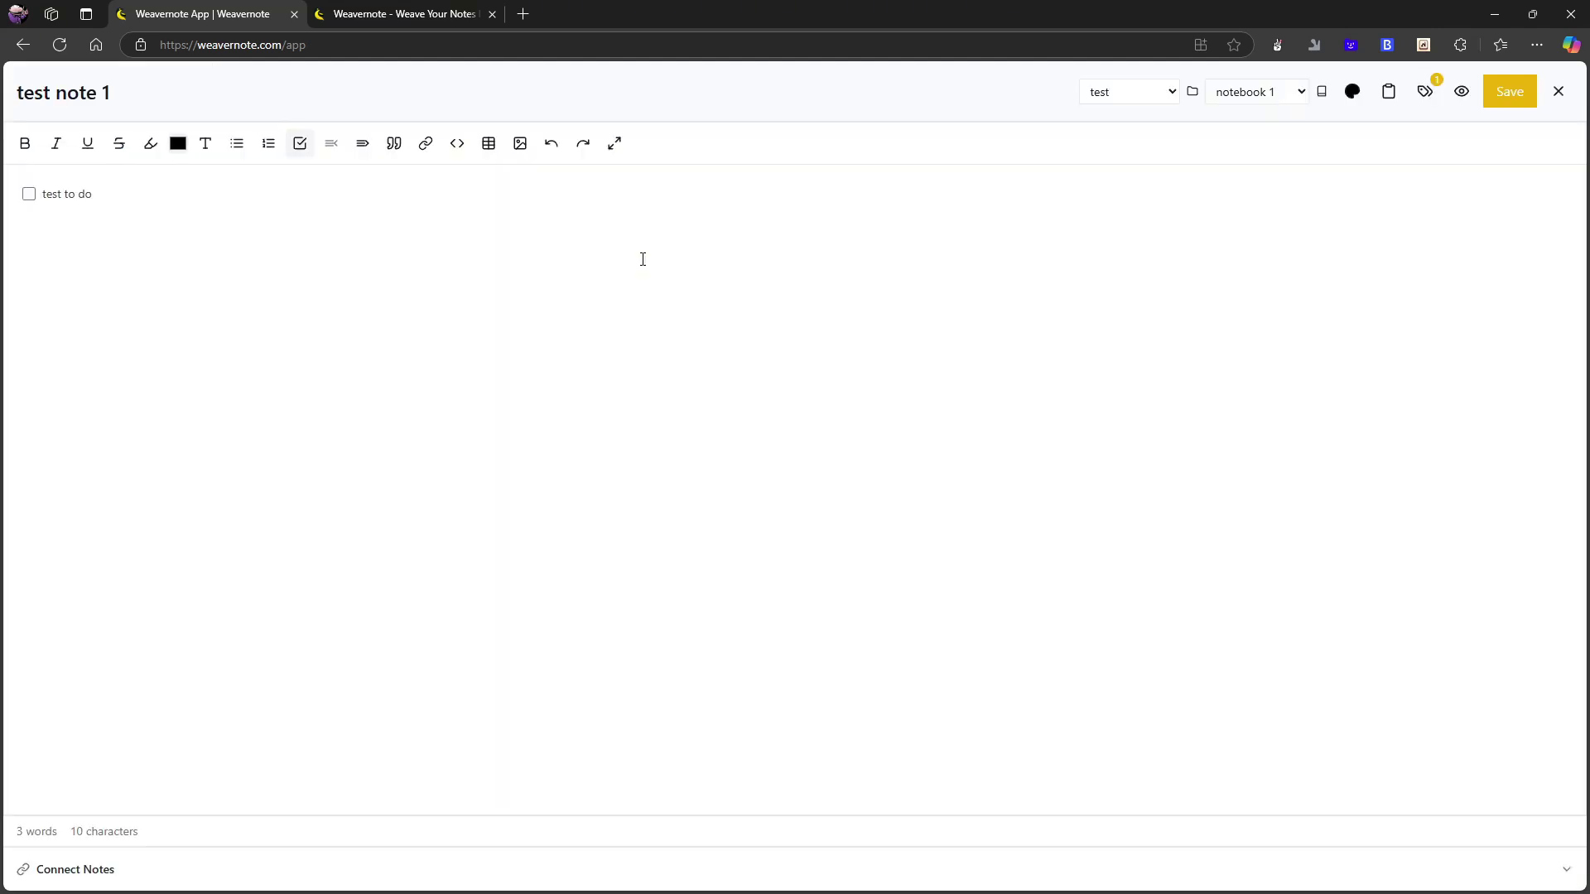
left_click(1352, 93)
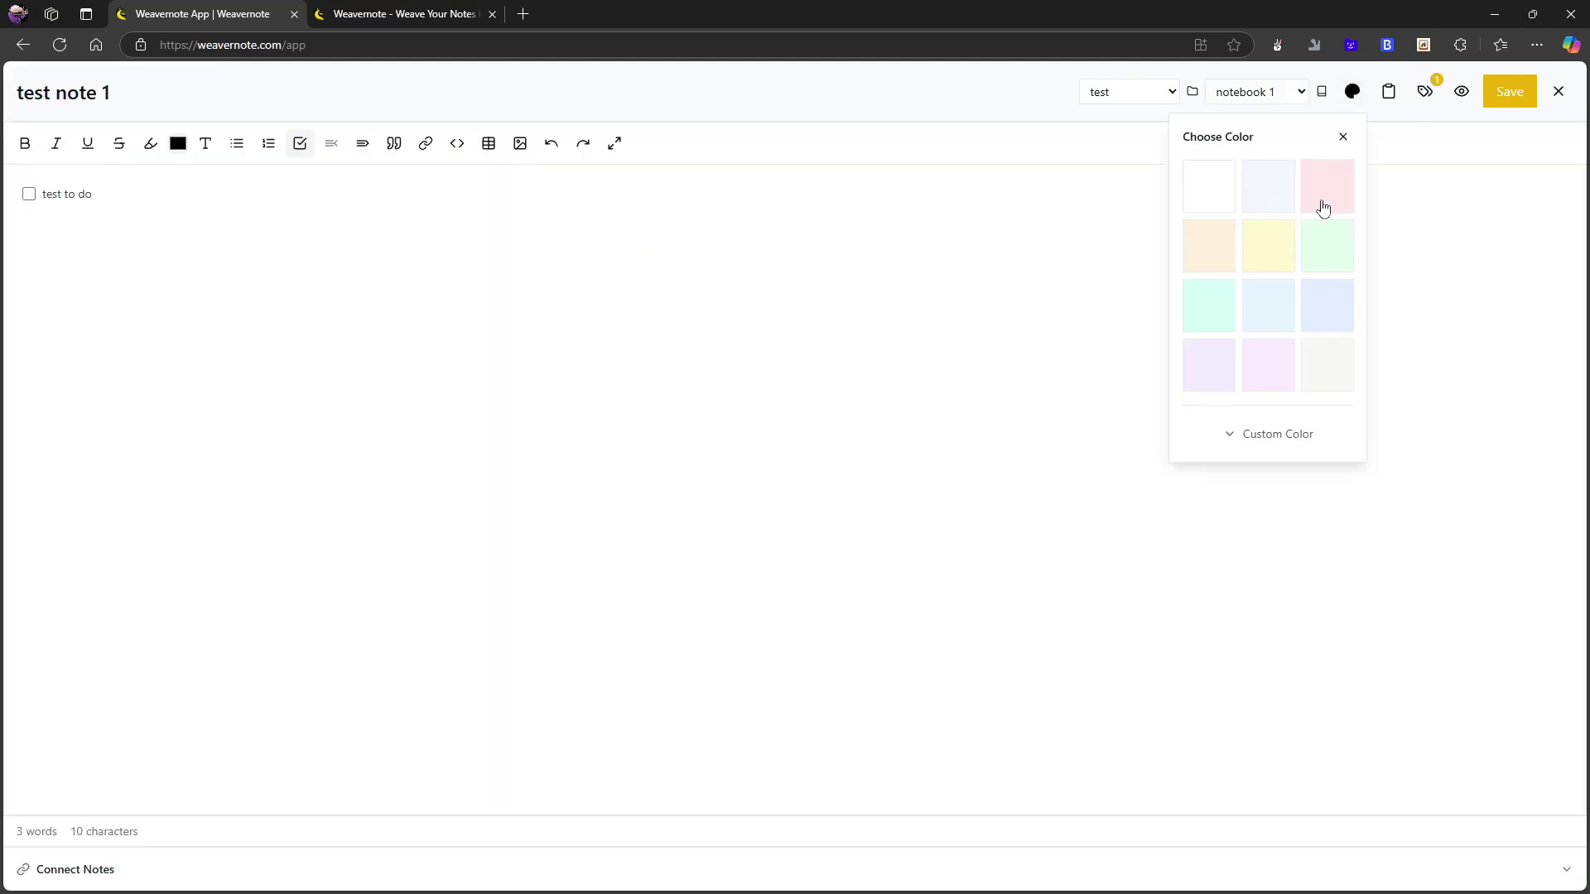
left_click(1273, 250)
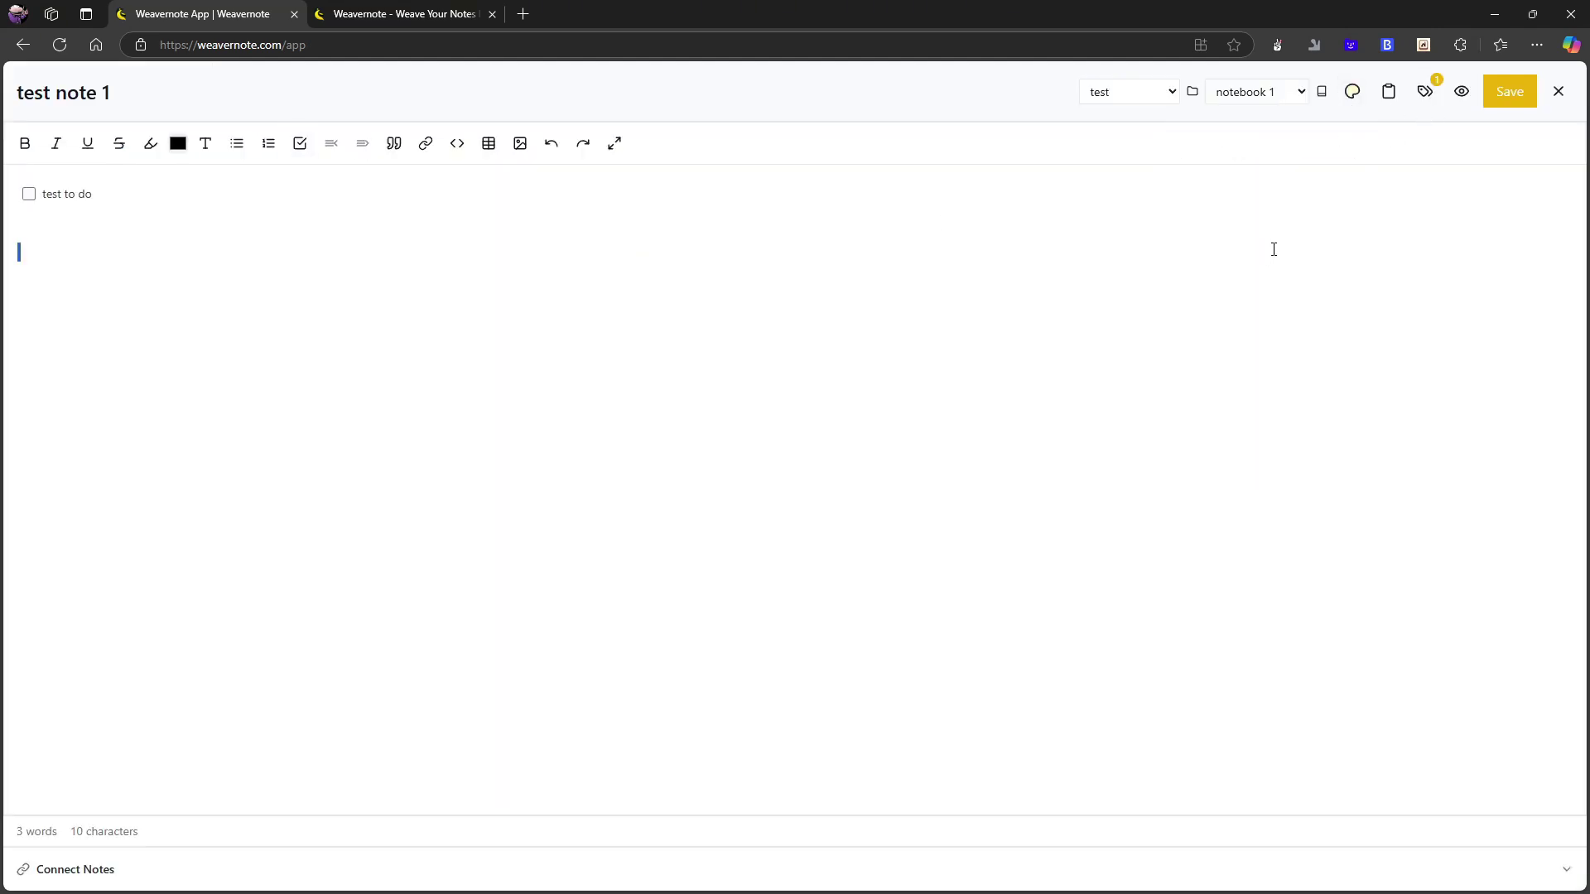
left_click(1502, 87)
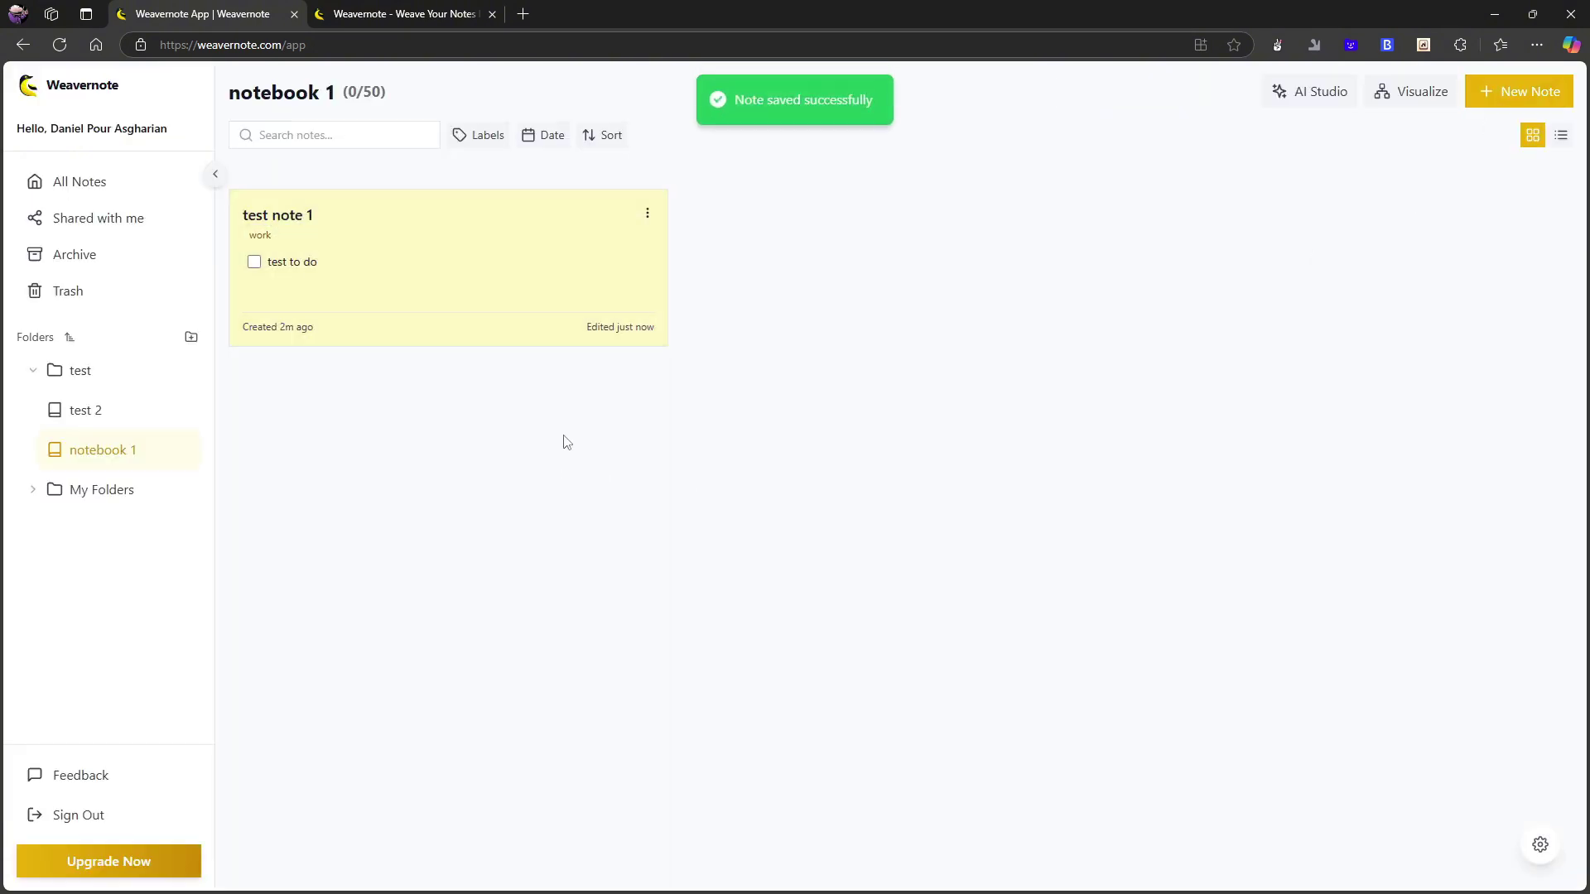
- Open test note 1, expand its note-linking section, then close and save the editor
left_click(498, 261)
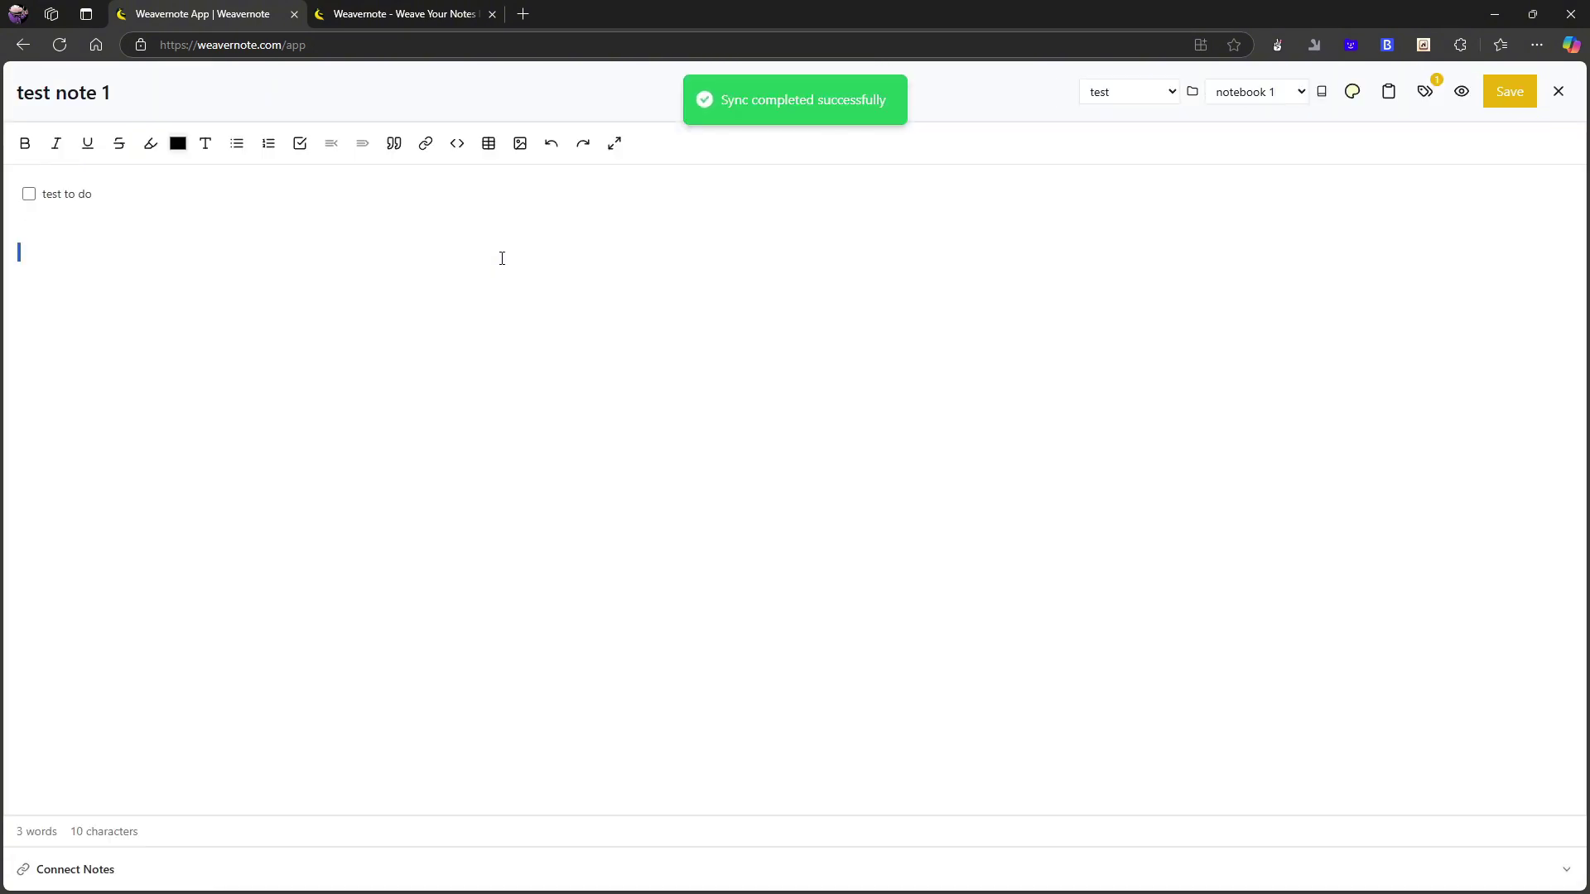
left_click(75, 870)
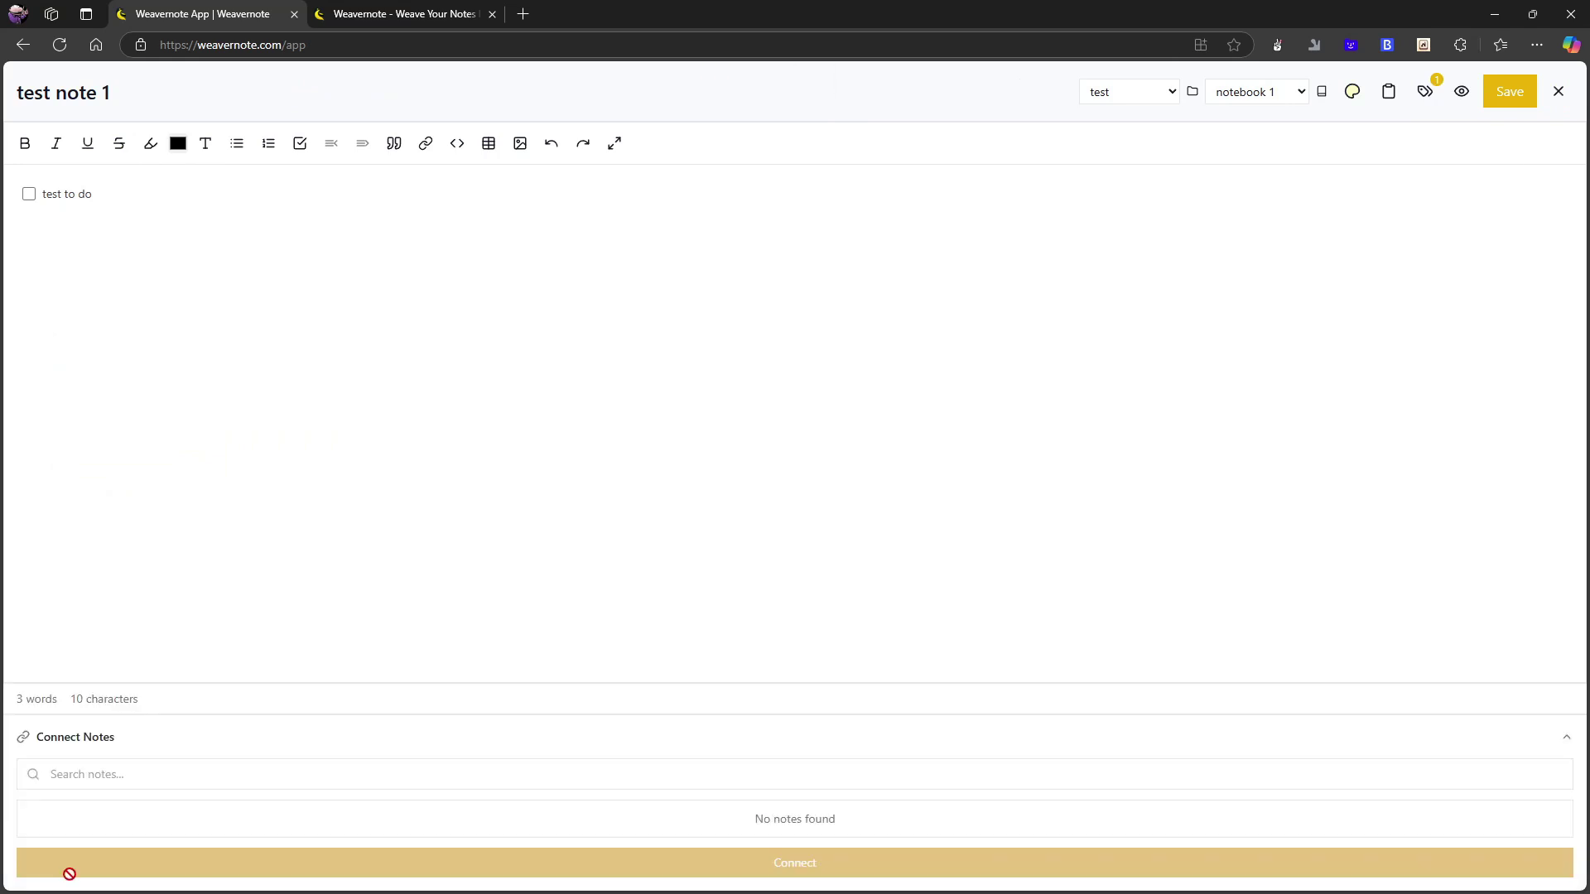
left_click(243, 777)
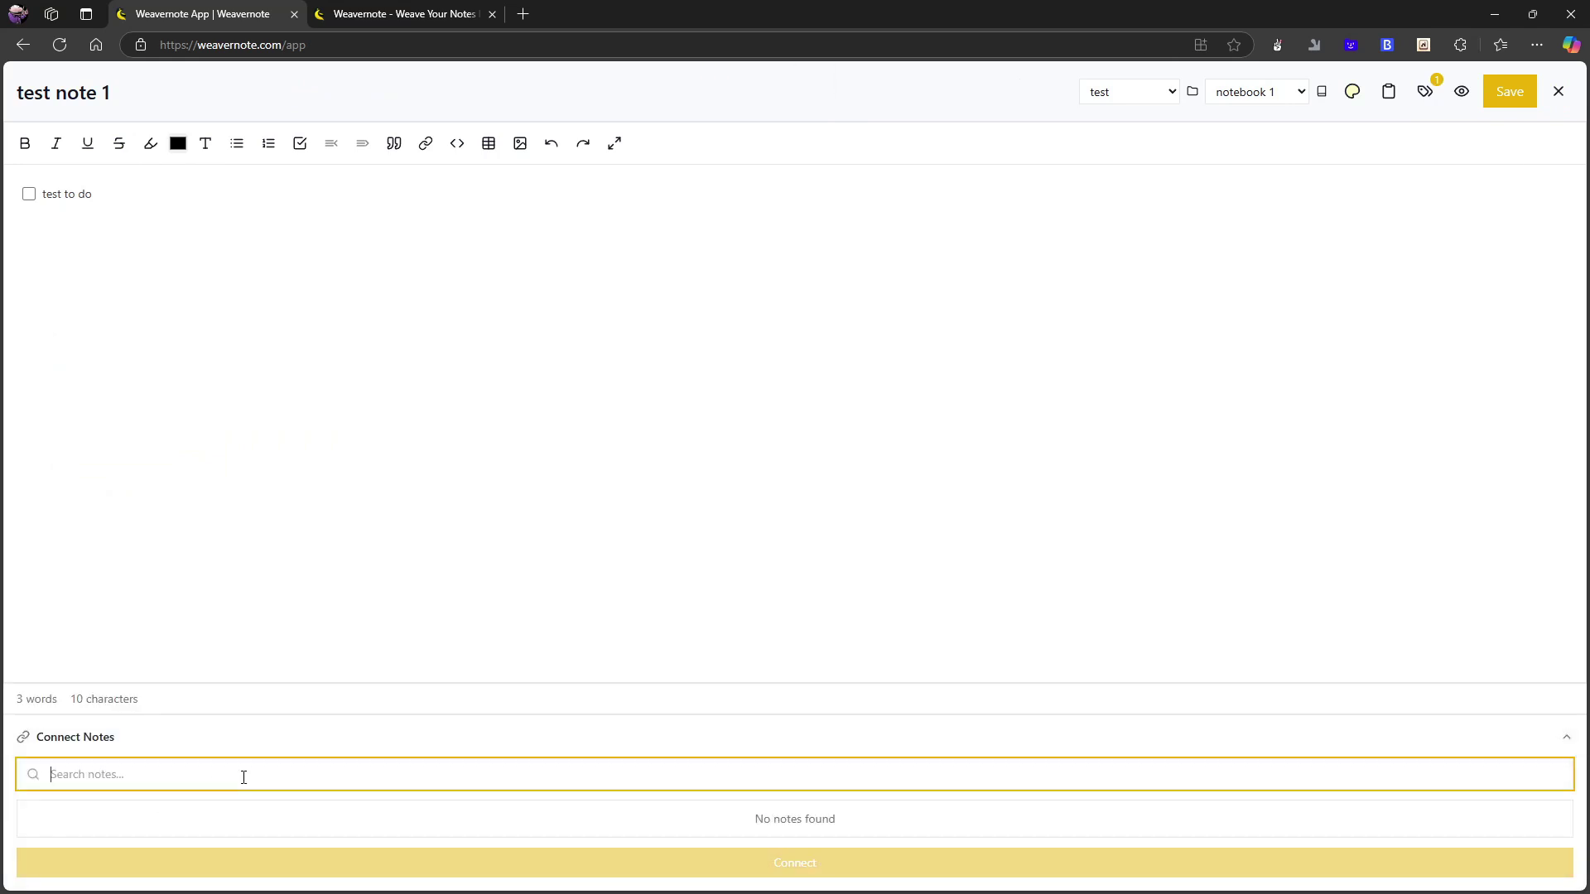
left_click(1557, 92)
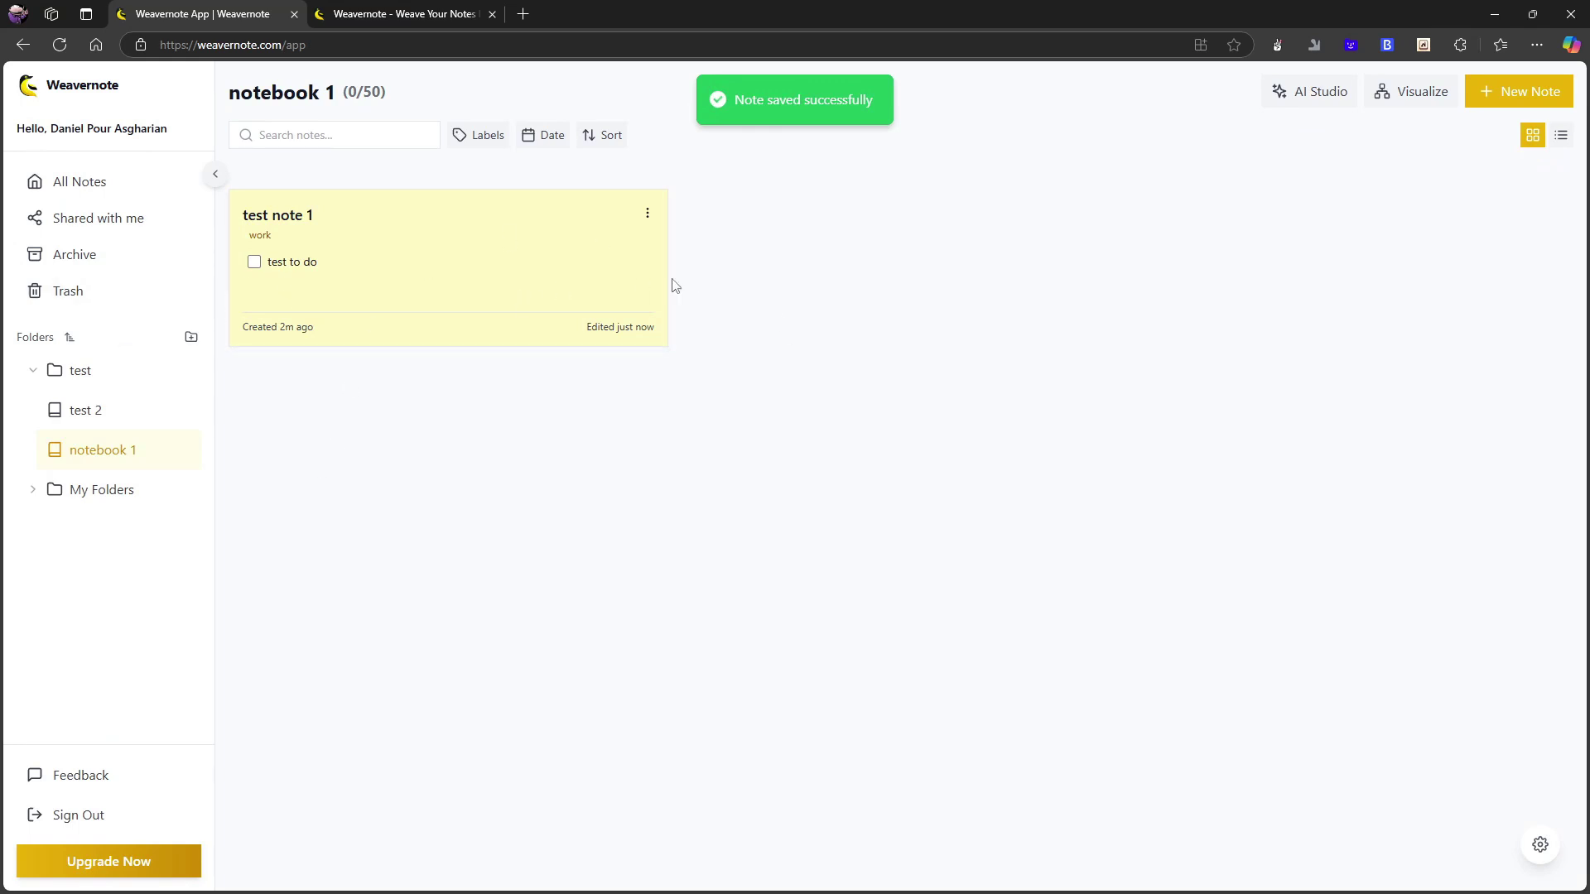
- Create a new note titled 'test two' in notebook 1 and save it
left_click(1500, 92)
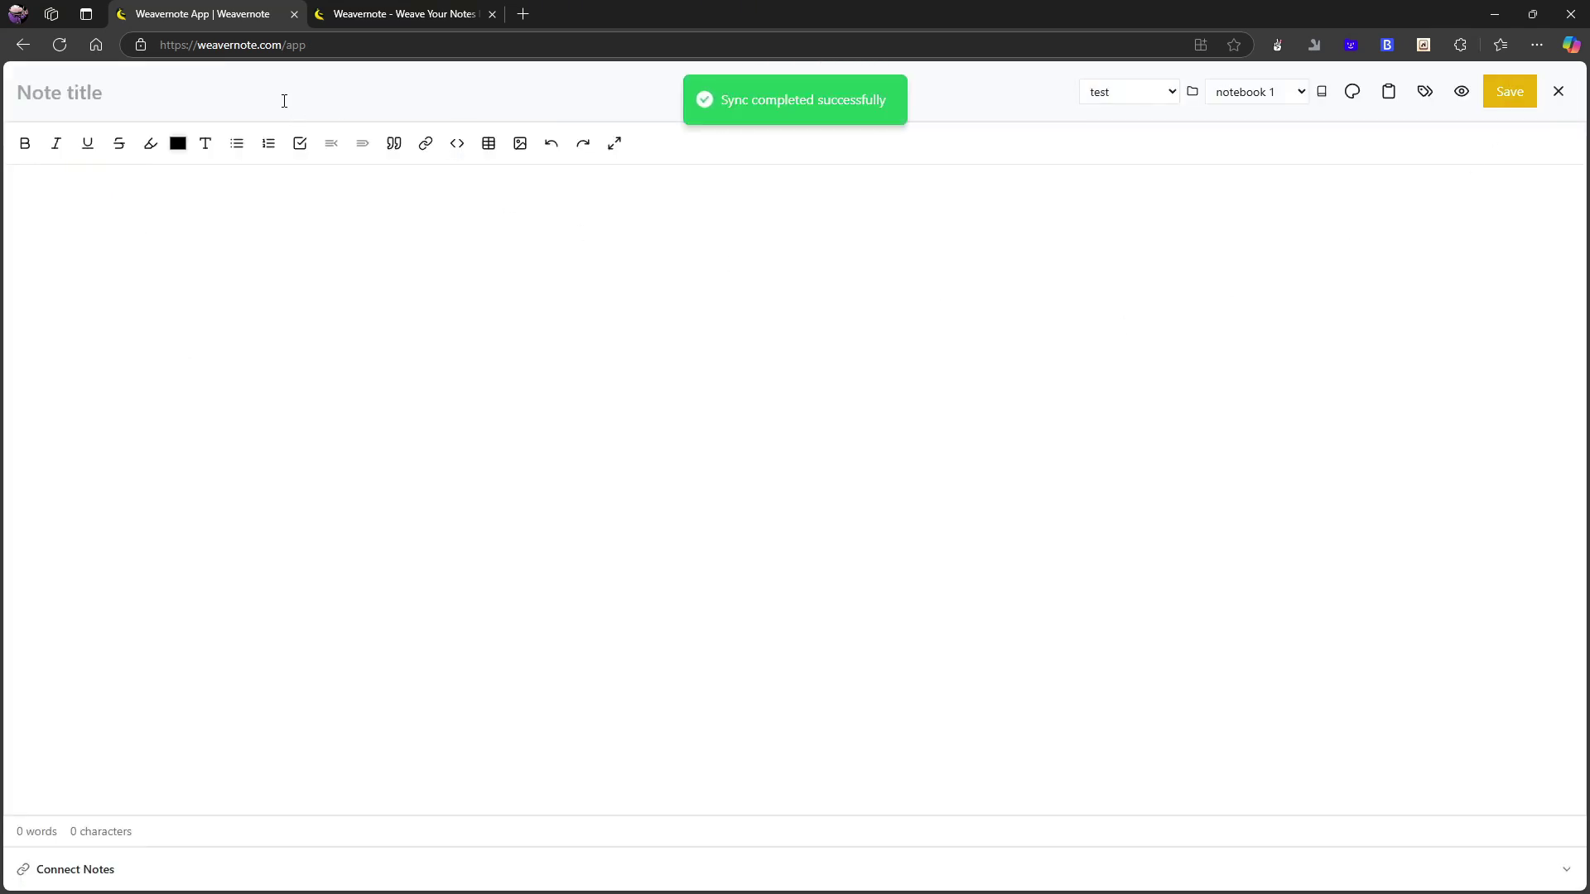
type("test two")
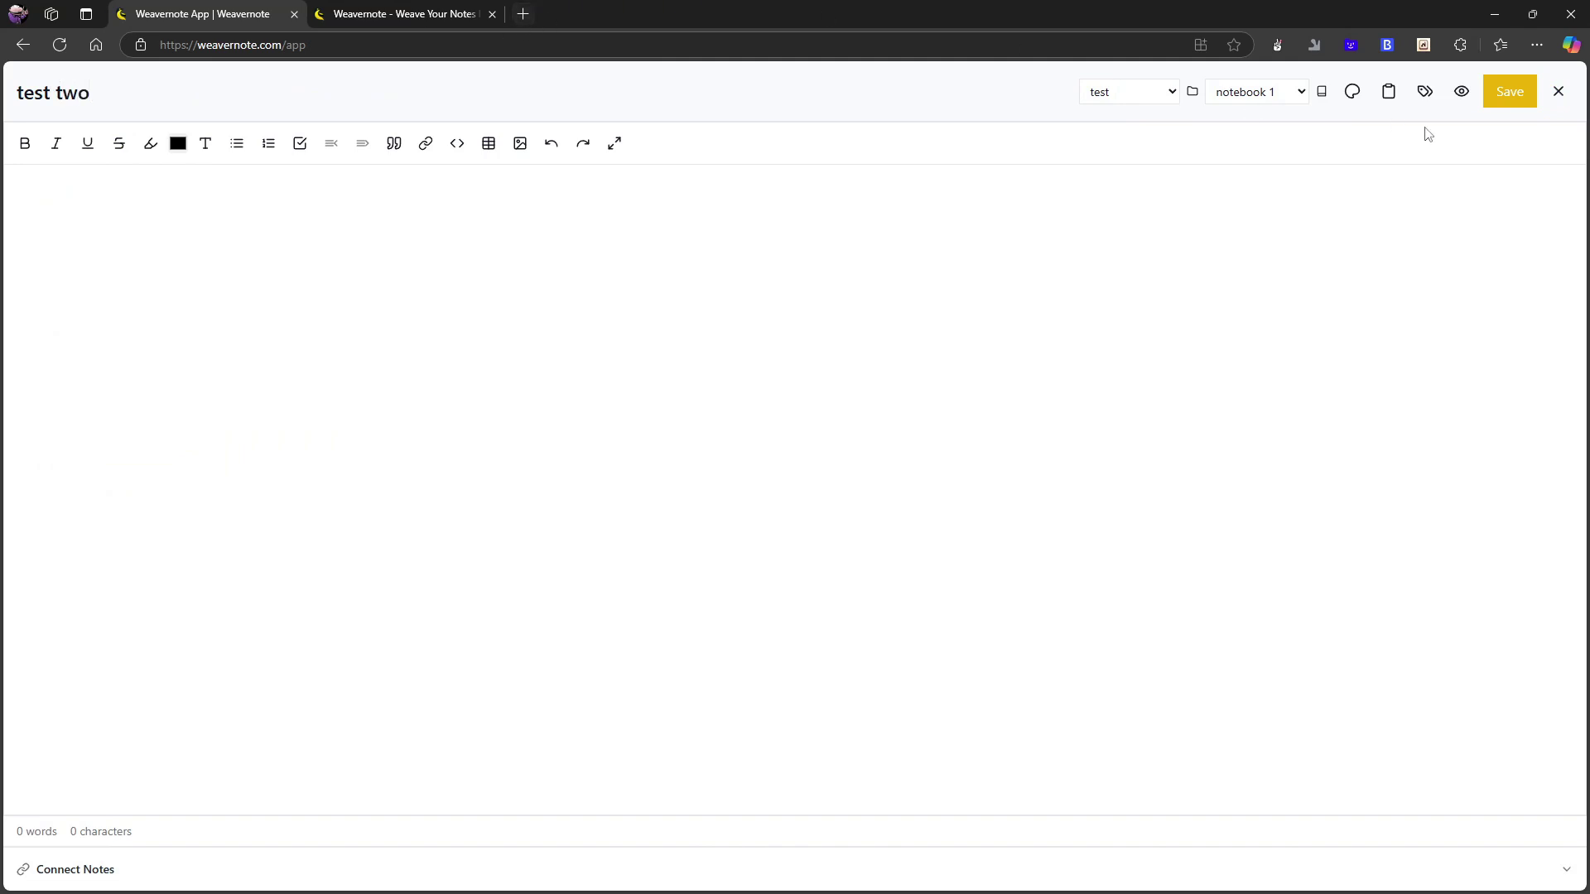
left_click(1510, 102)
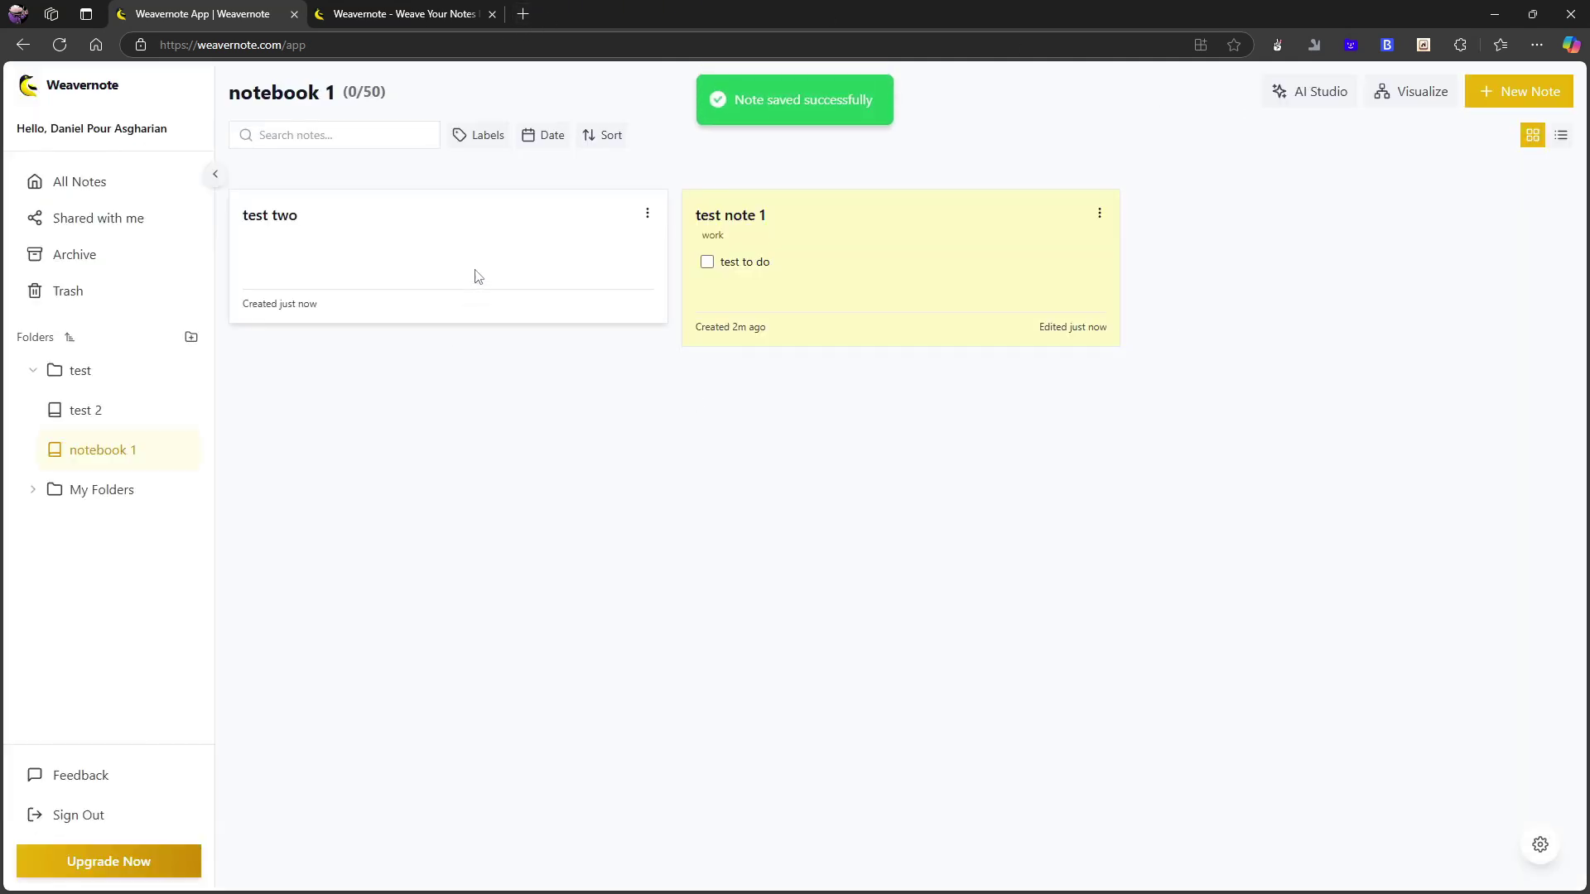
- Open test note 1 and connect it to test two via Connect Notes
left_click(933, 298)
left_click(46, 870)
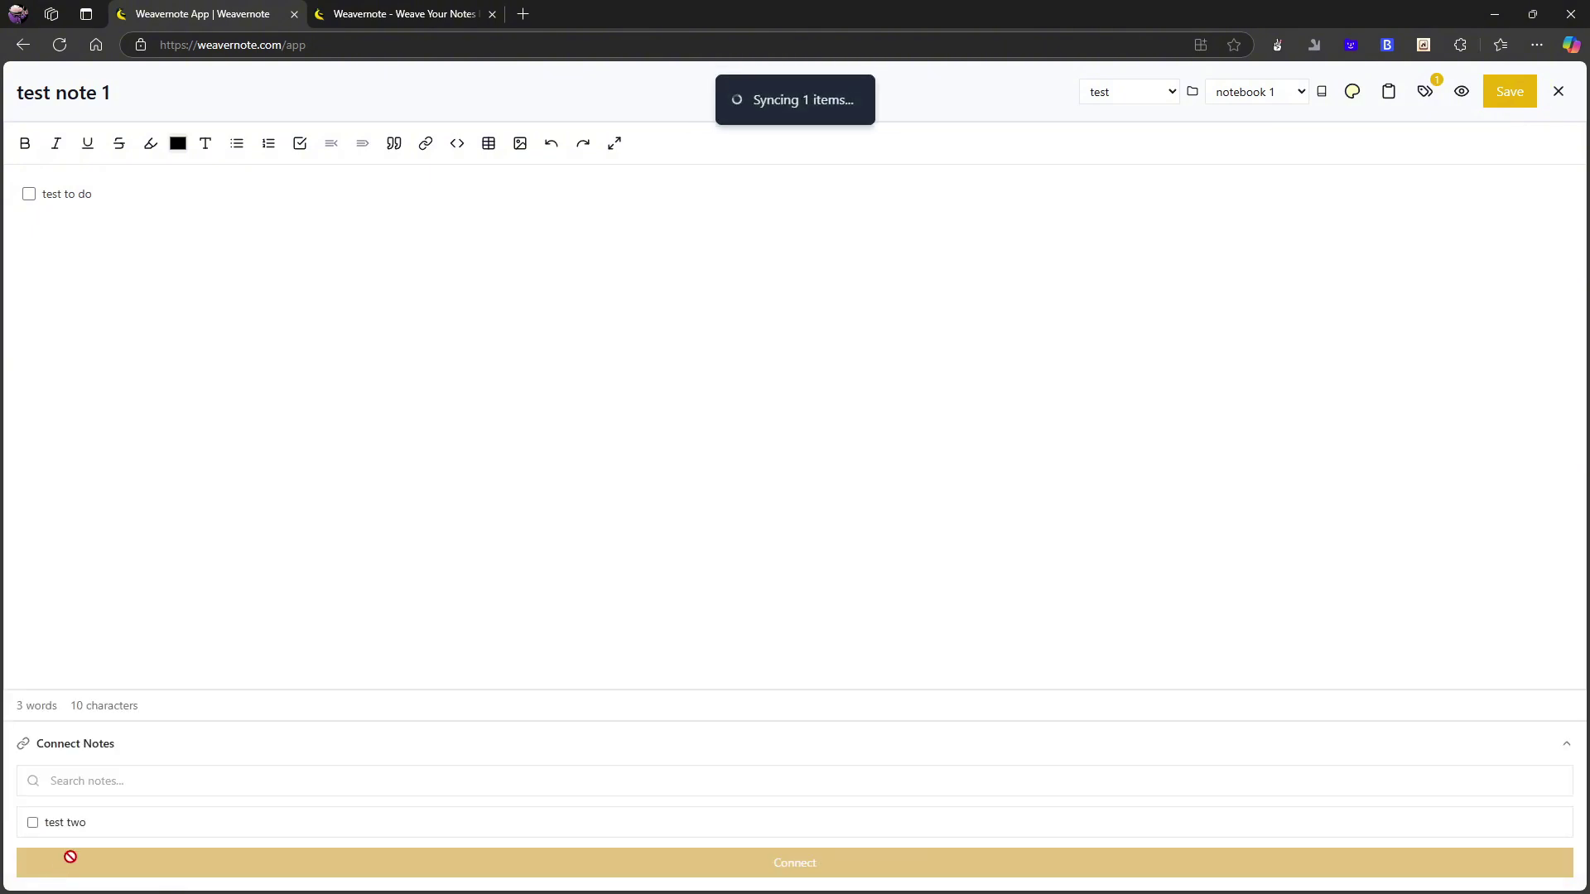
double_click(76, 823)
left_click(33, 823)
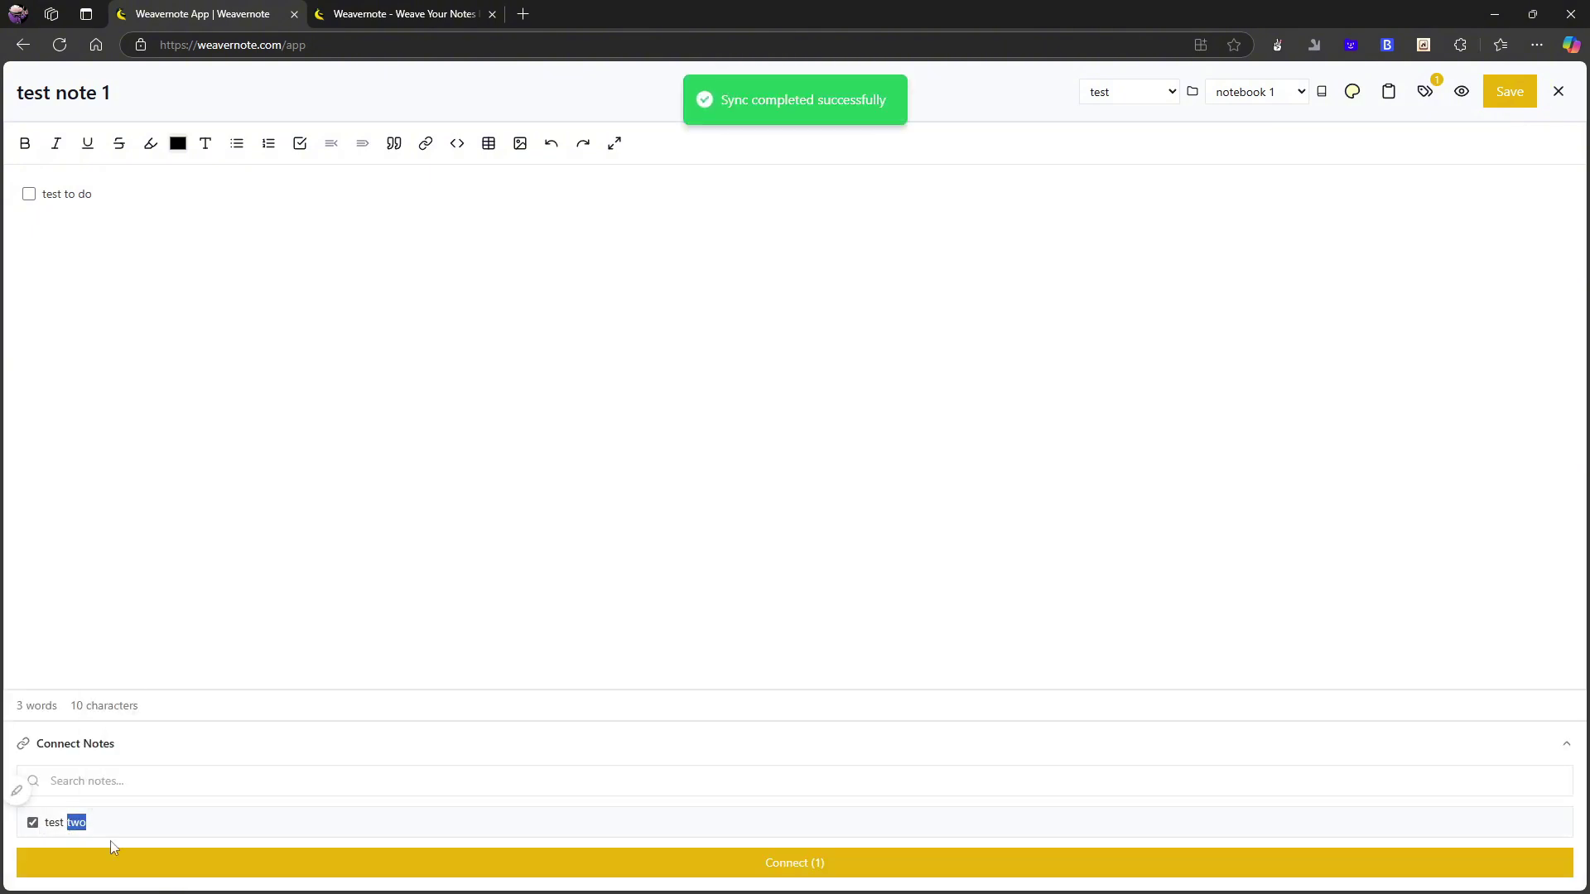
left_click(455, 868)
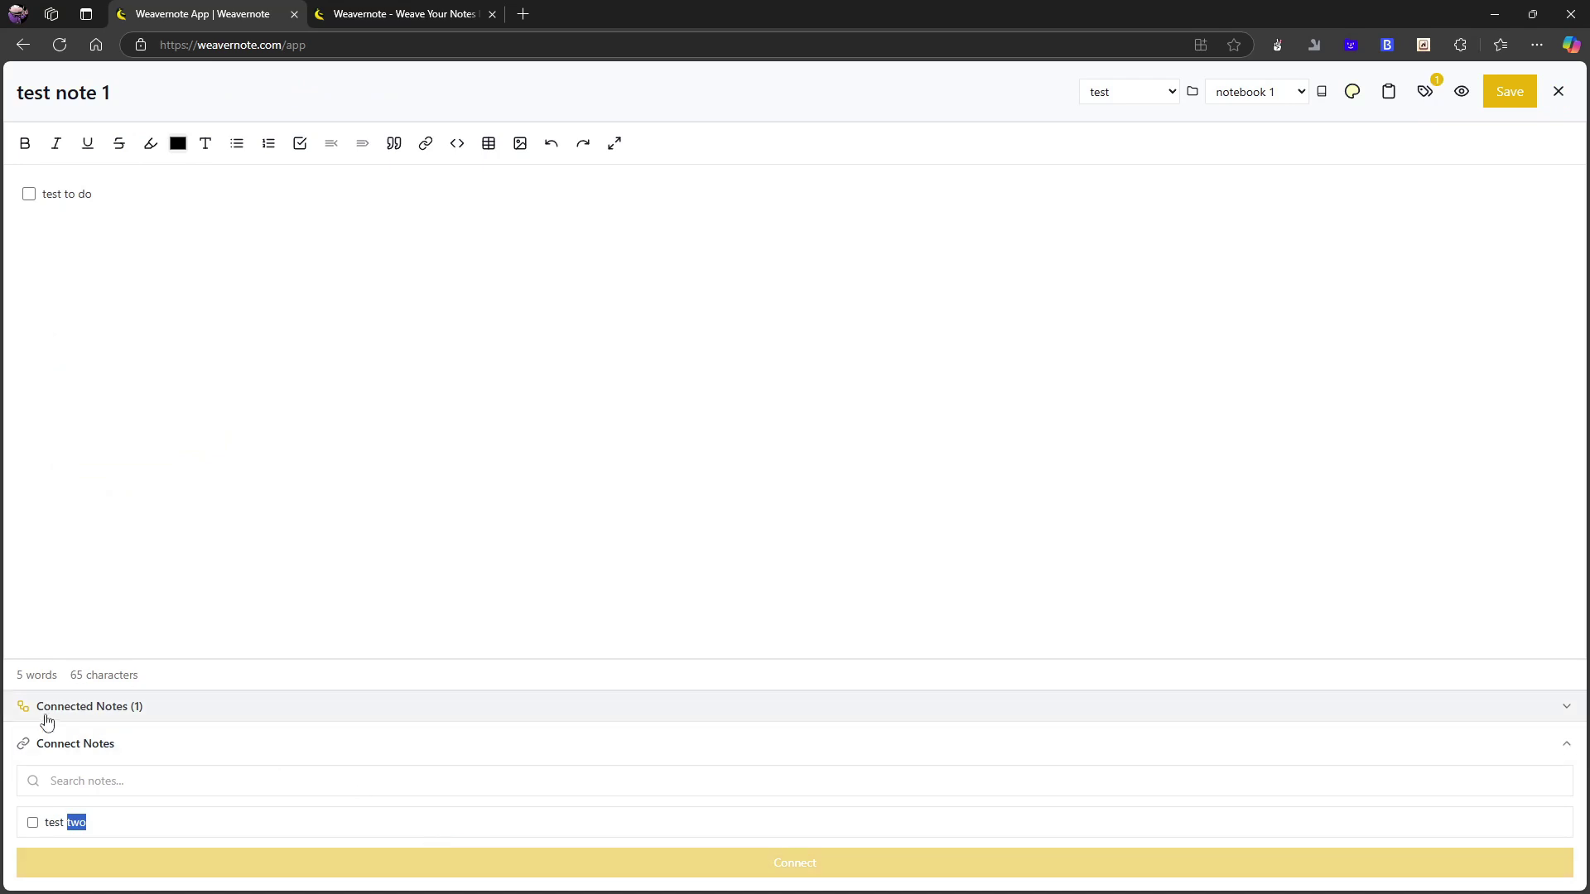
- Collapse Connect Notes and expand Connected Notes to show the test two link
left_click(251, 556)
left_click(1571, 755)
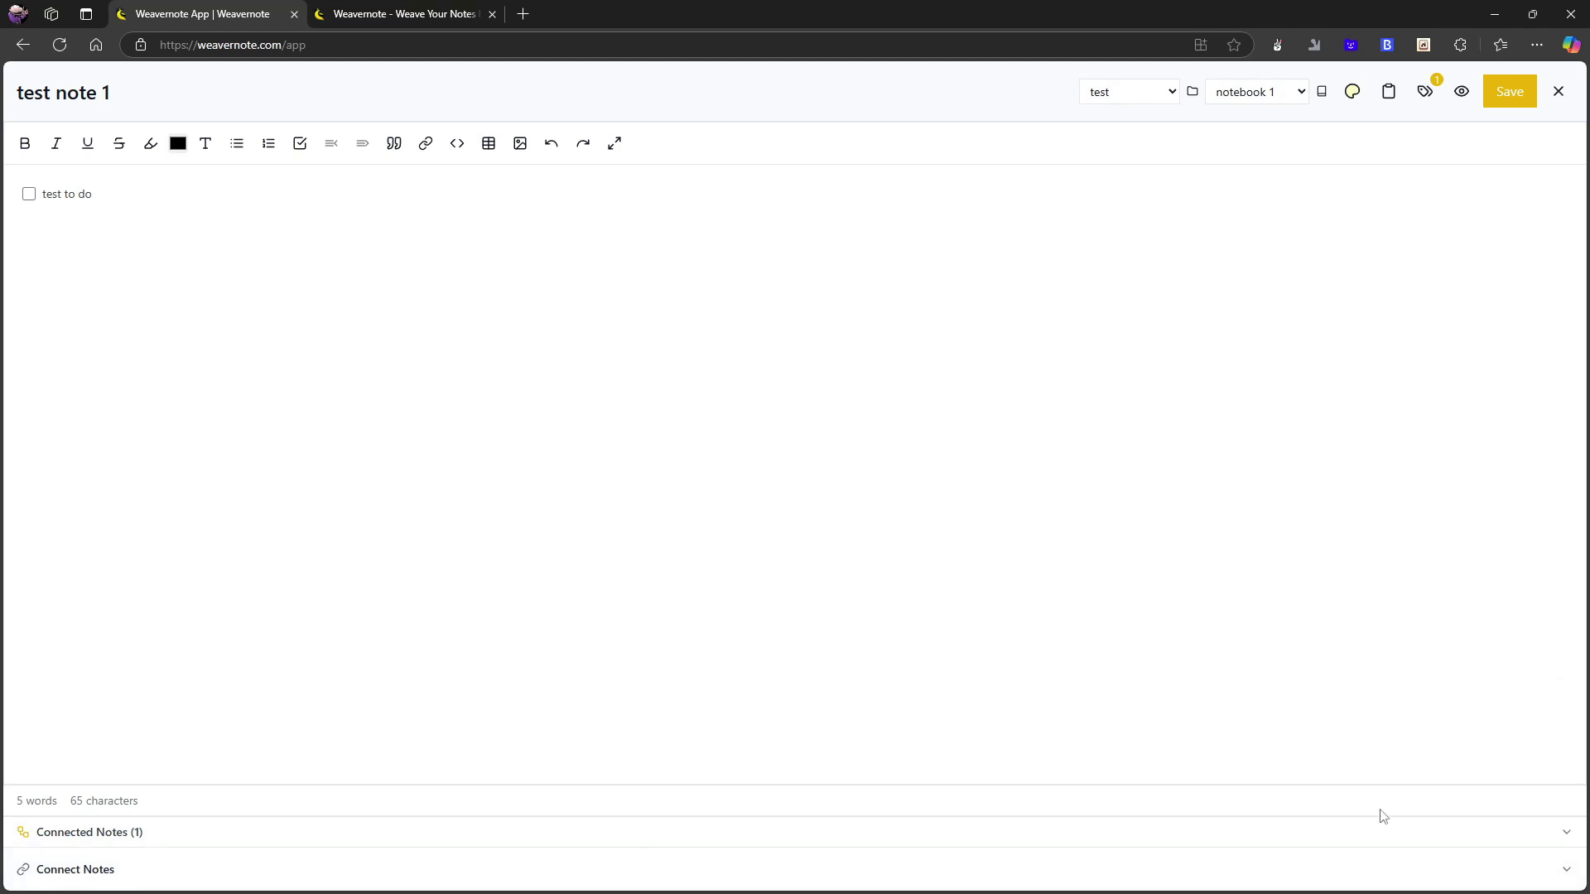
left_click(1567, 833)
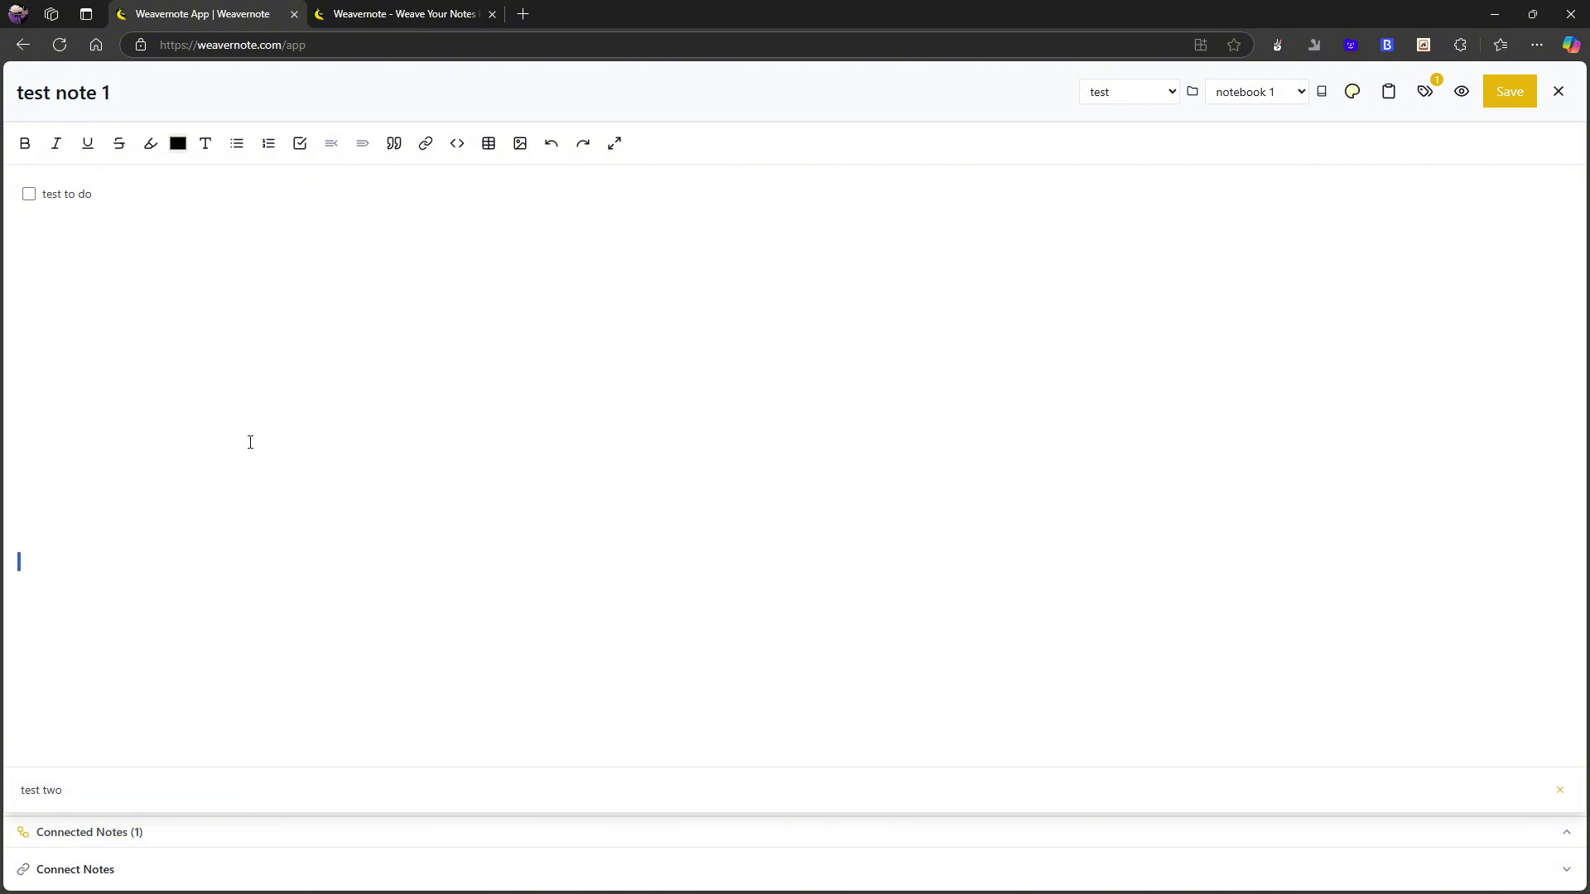
- Remove the existing test two link, then tick test two and connect it again
left_click(1560, 790)
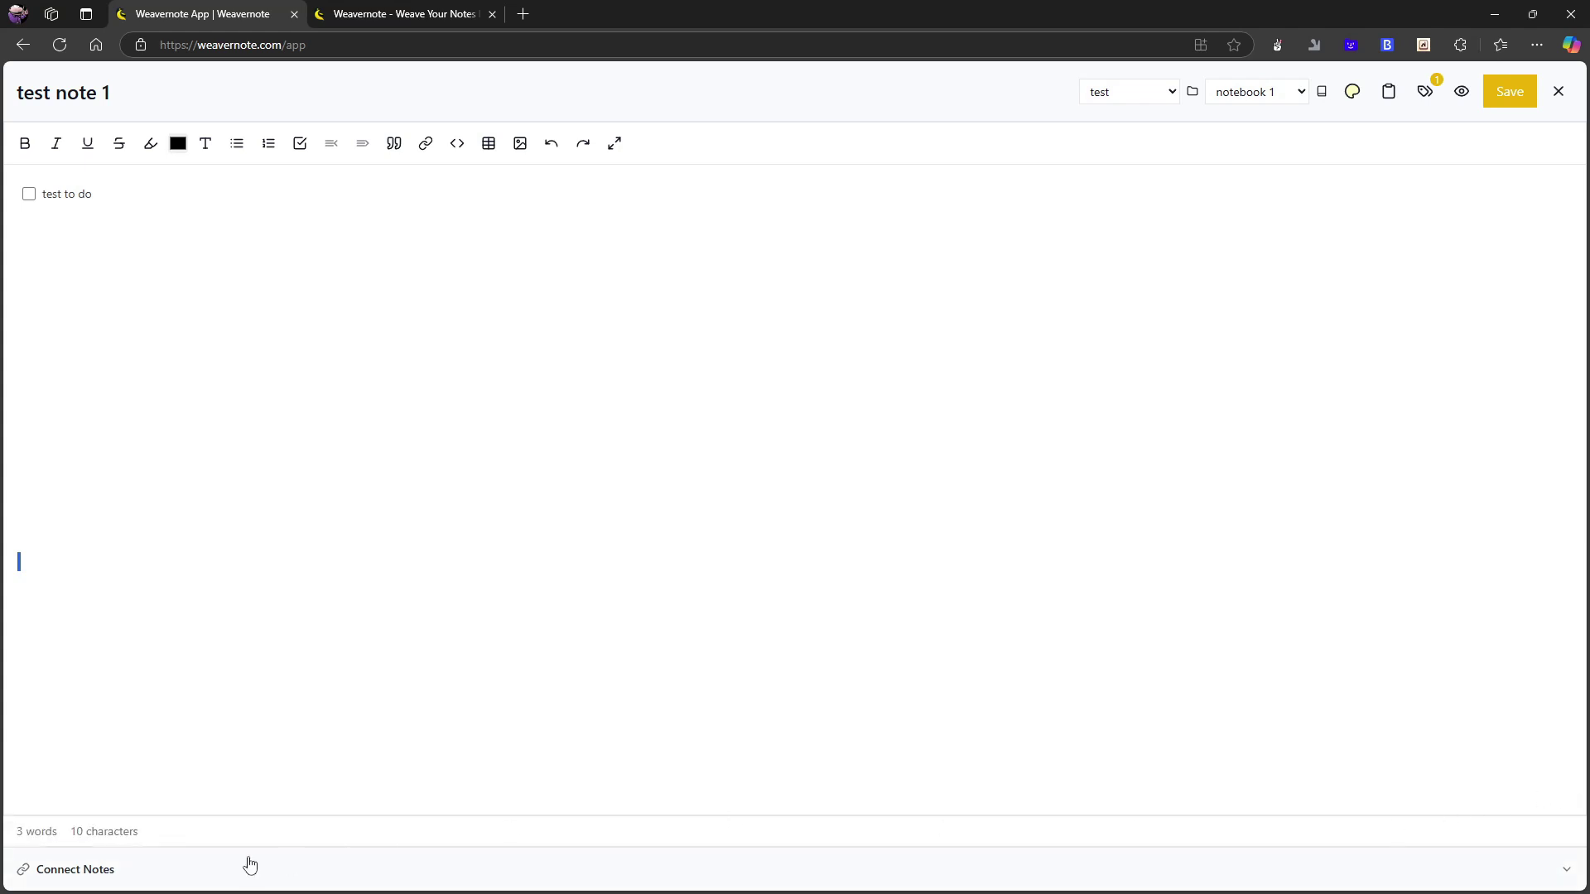
left_click(1566, 869)
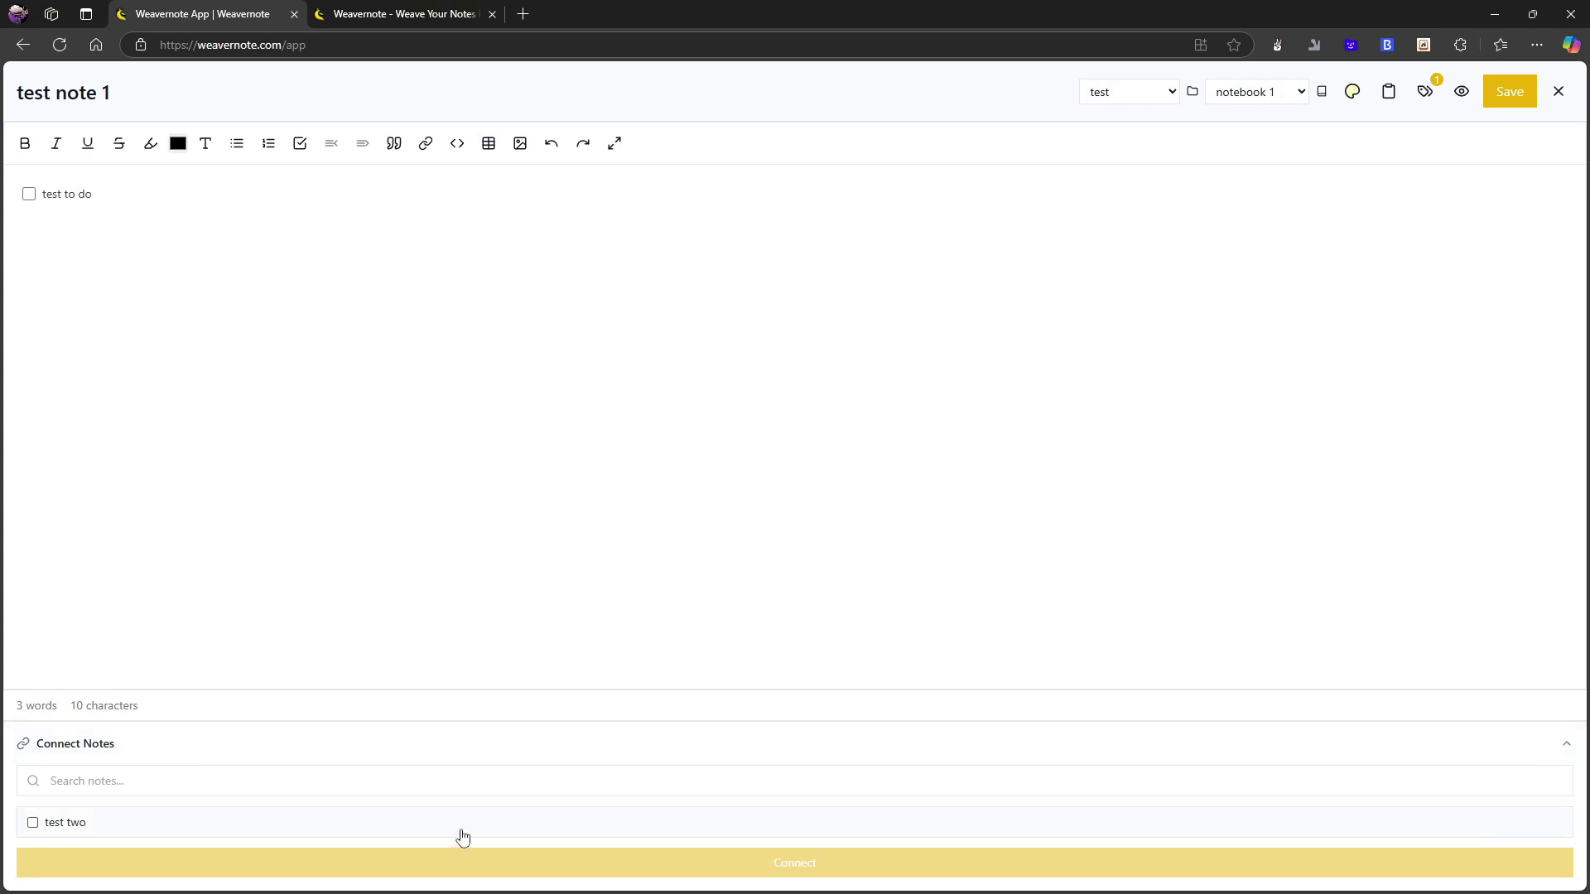
left_click(396, 839)
left_click(543, 871)
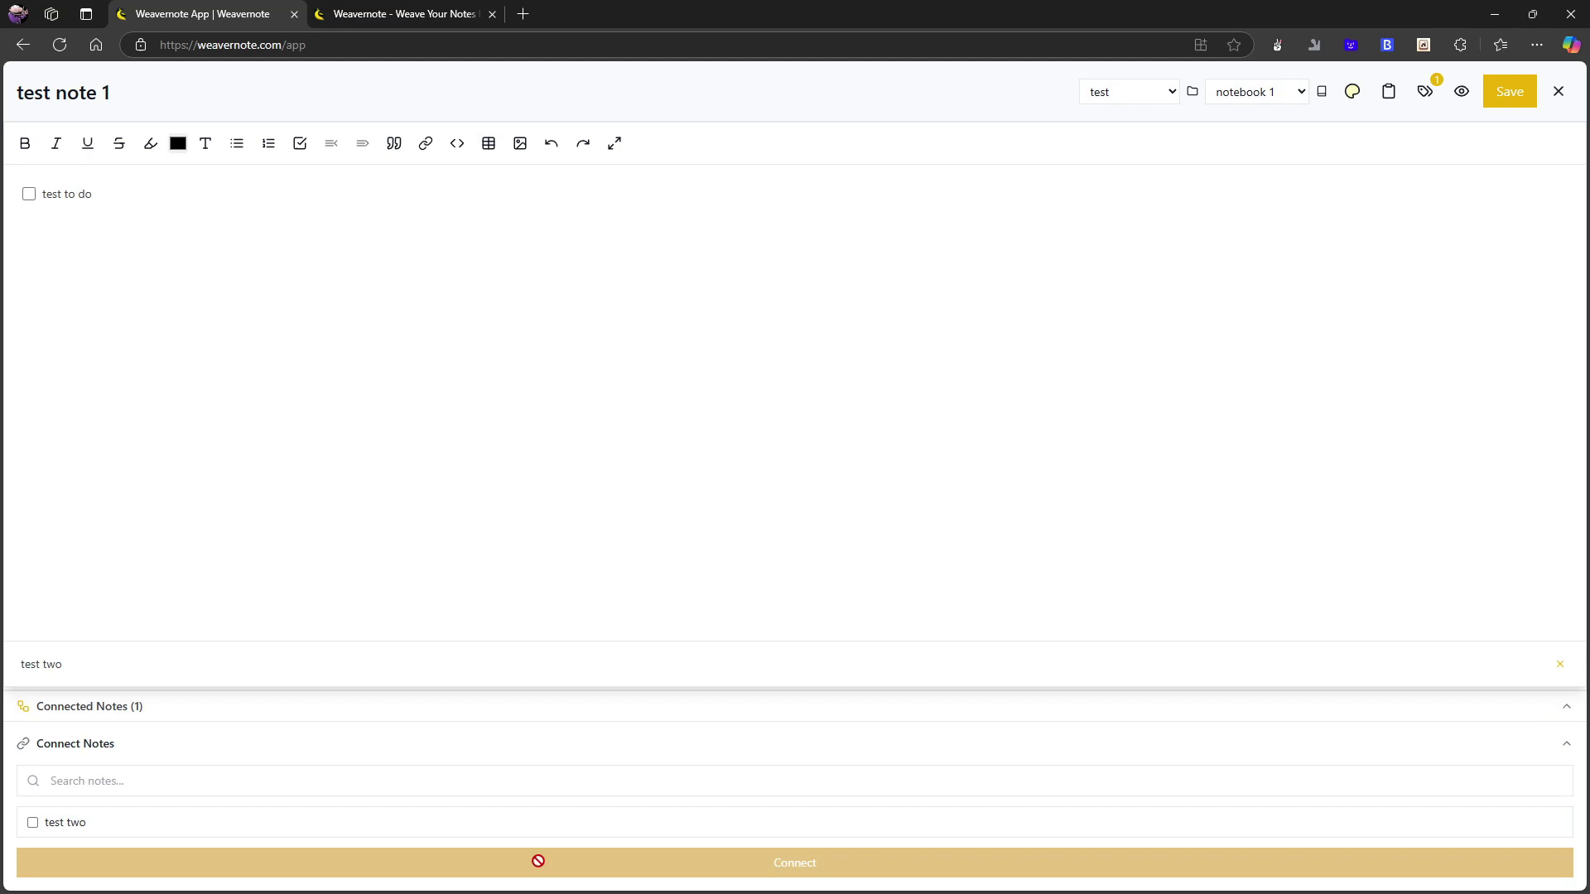
- Reconnect test two, collapse both sections, and save test note 1
left_click(1565, 715)
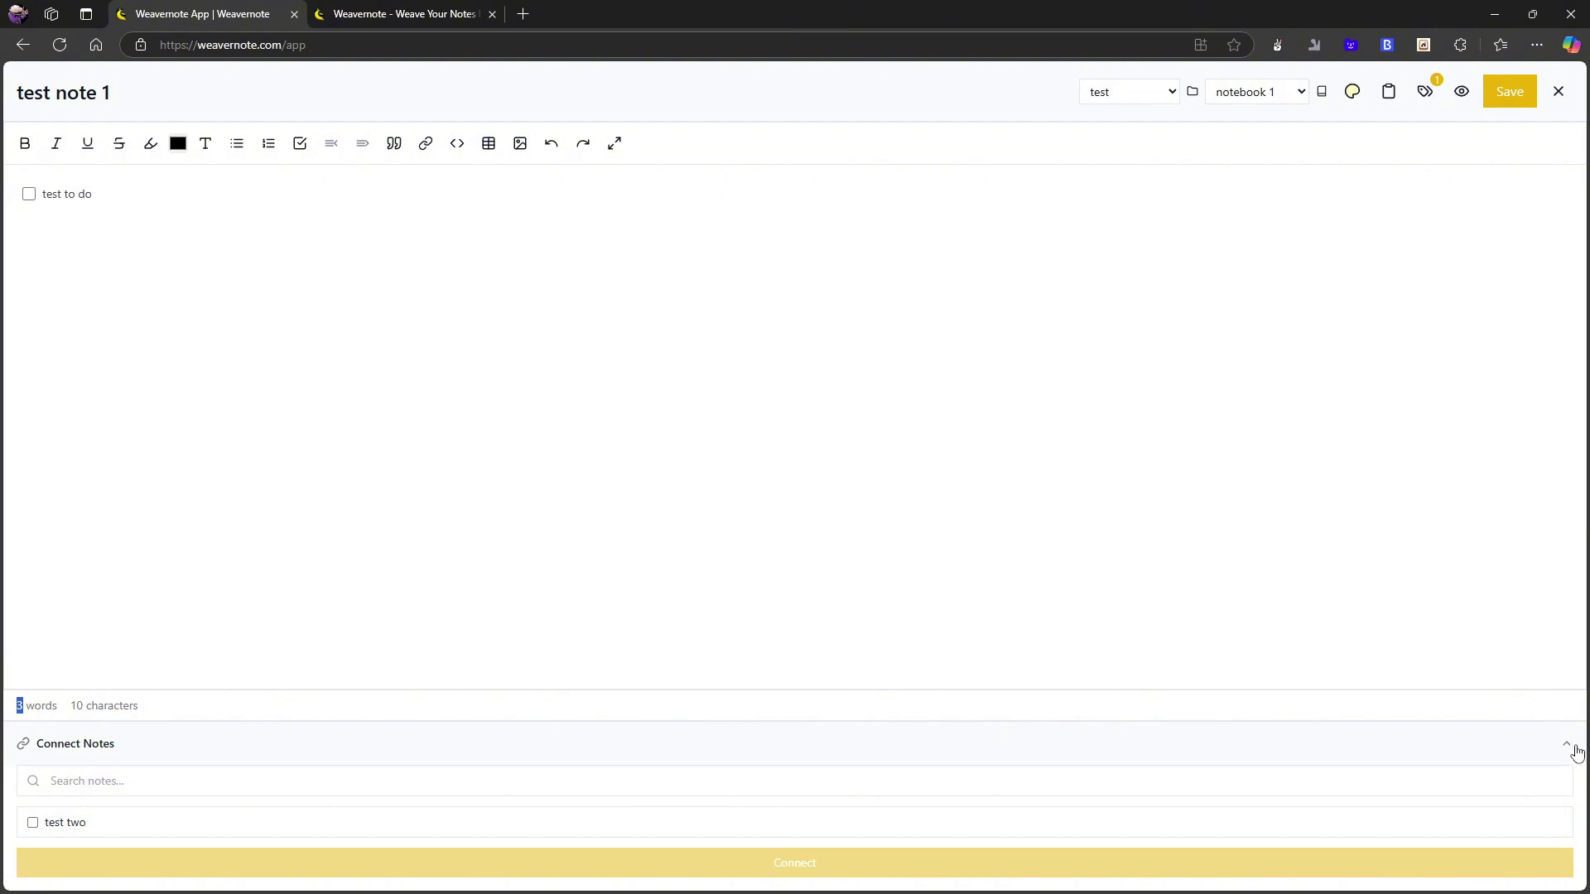
left_click(33, 823)
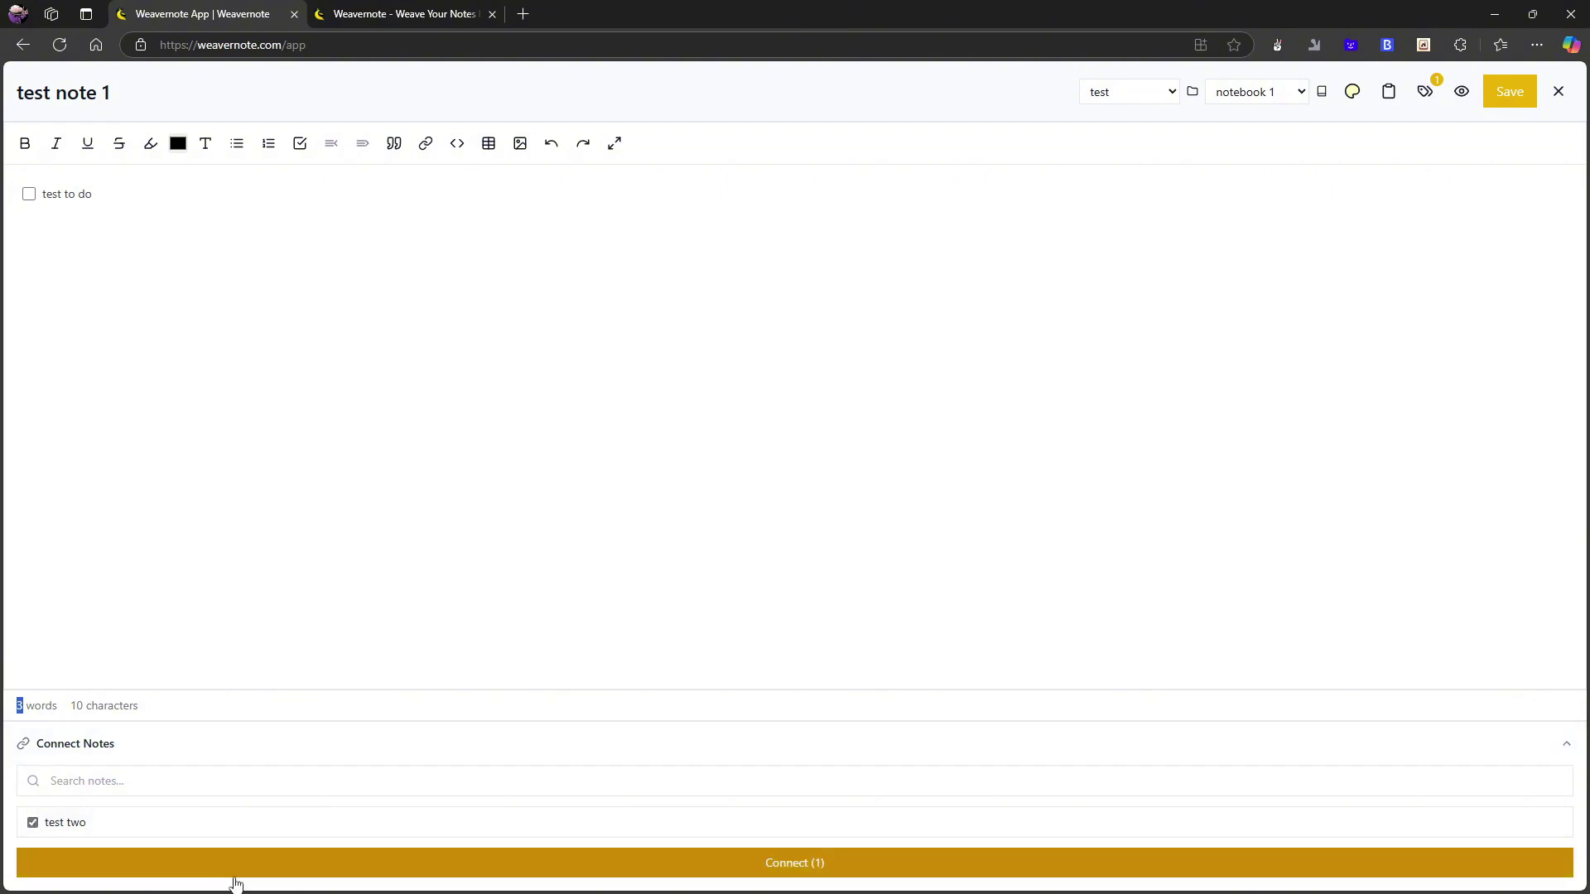
left_click(237, 866)
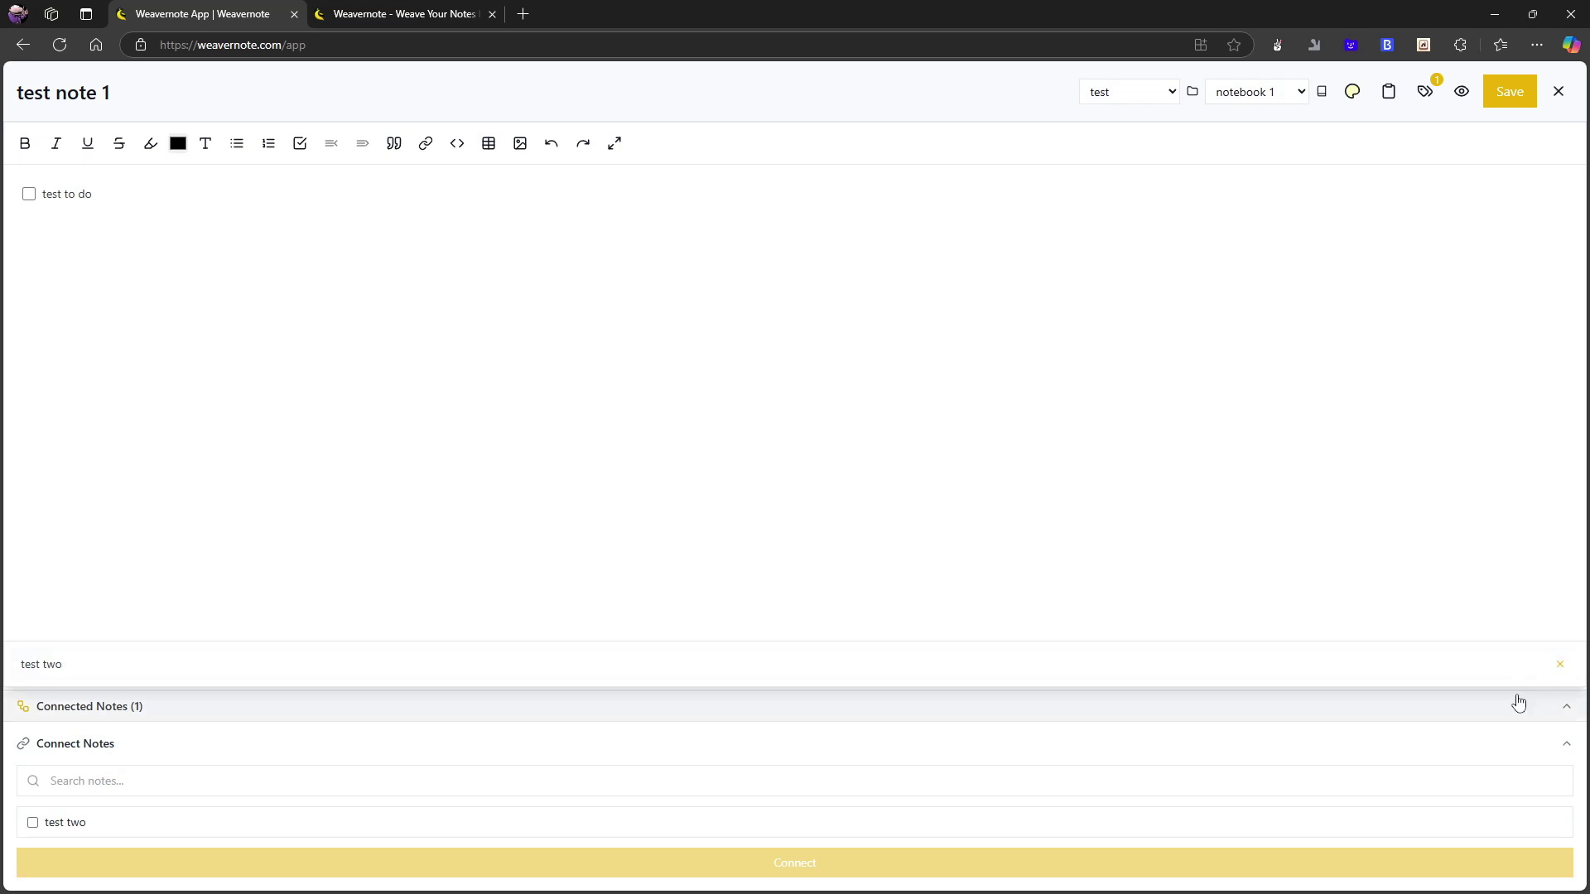
left_click(1566, 710)
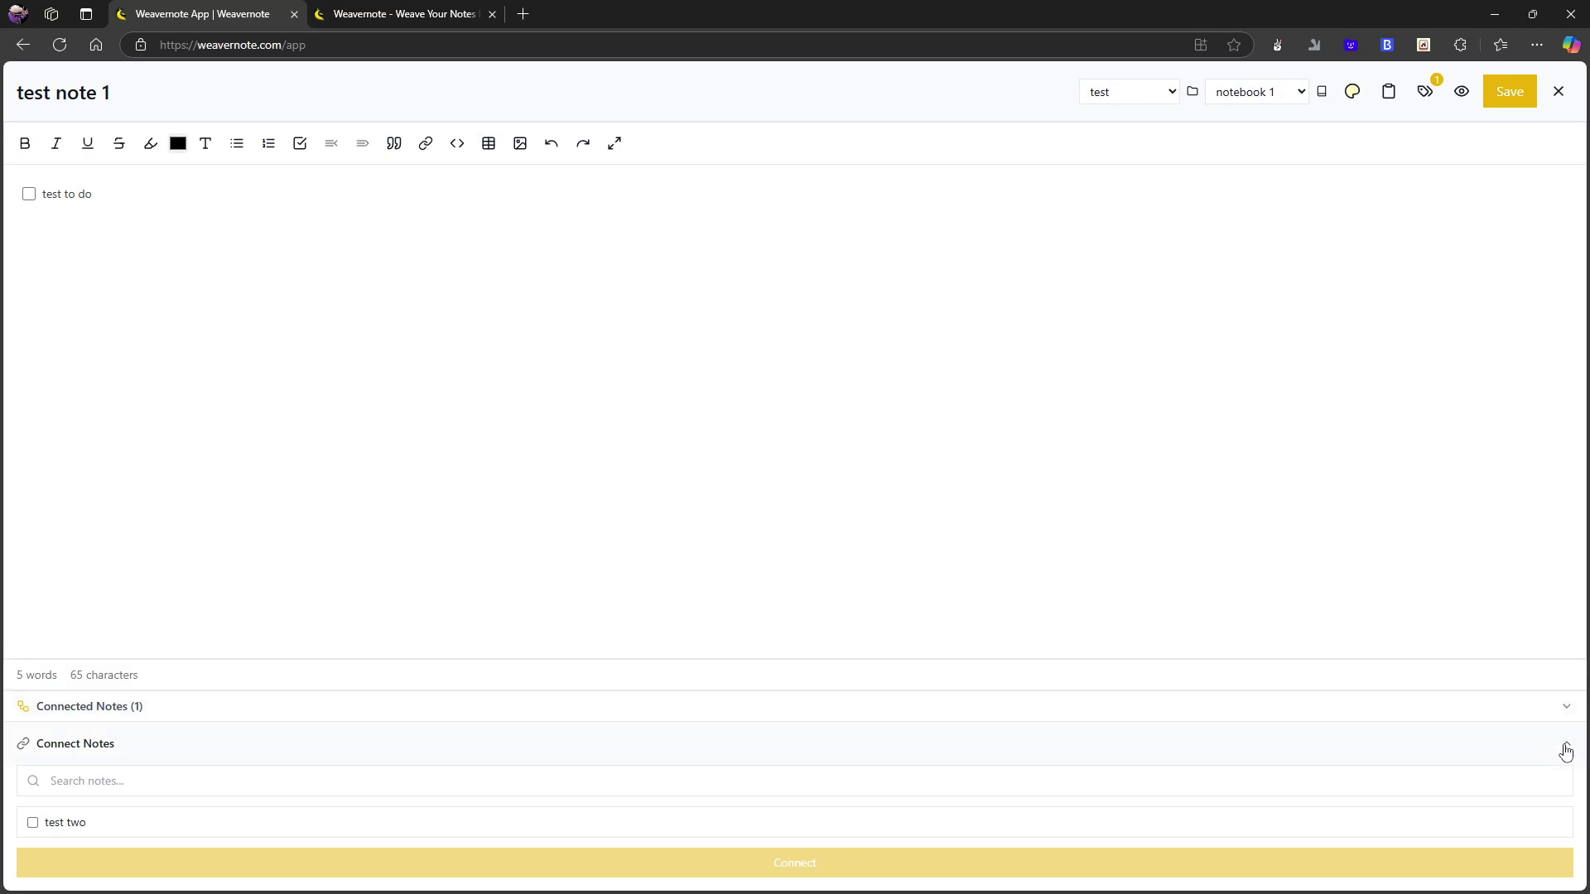
left_click(1565, 750)
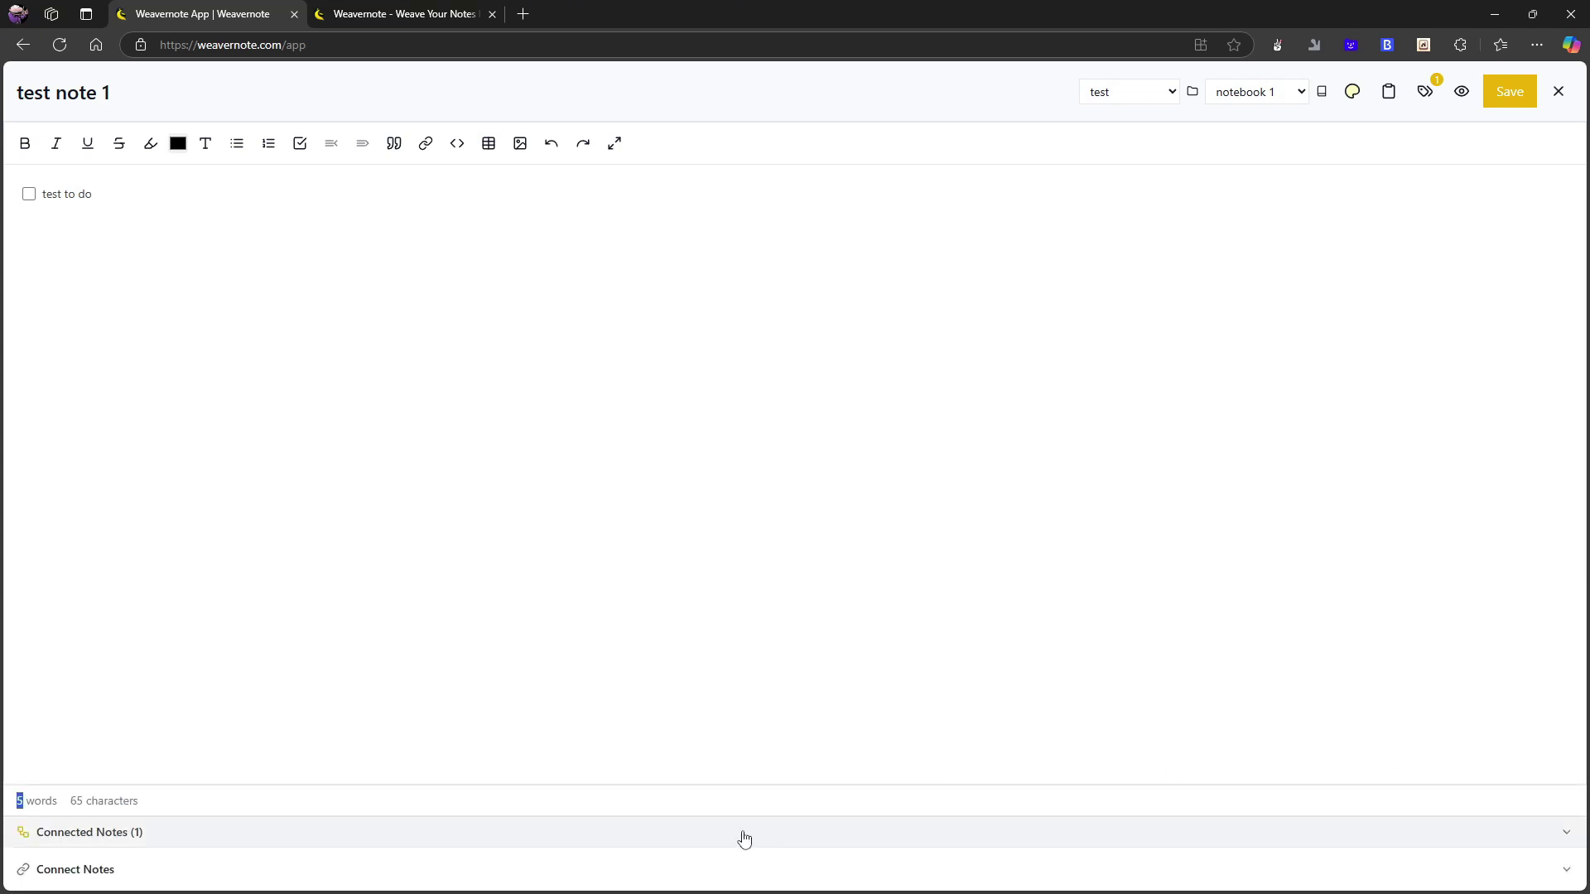
left_click(1524, 80)
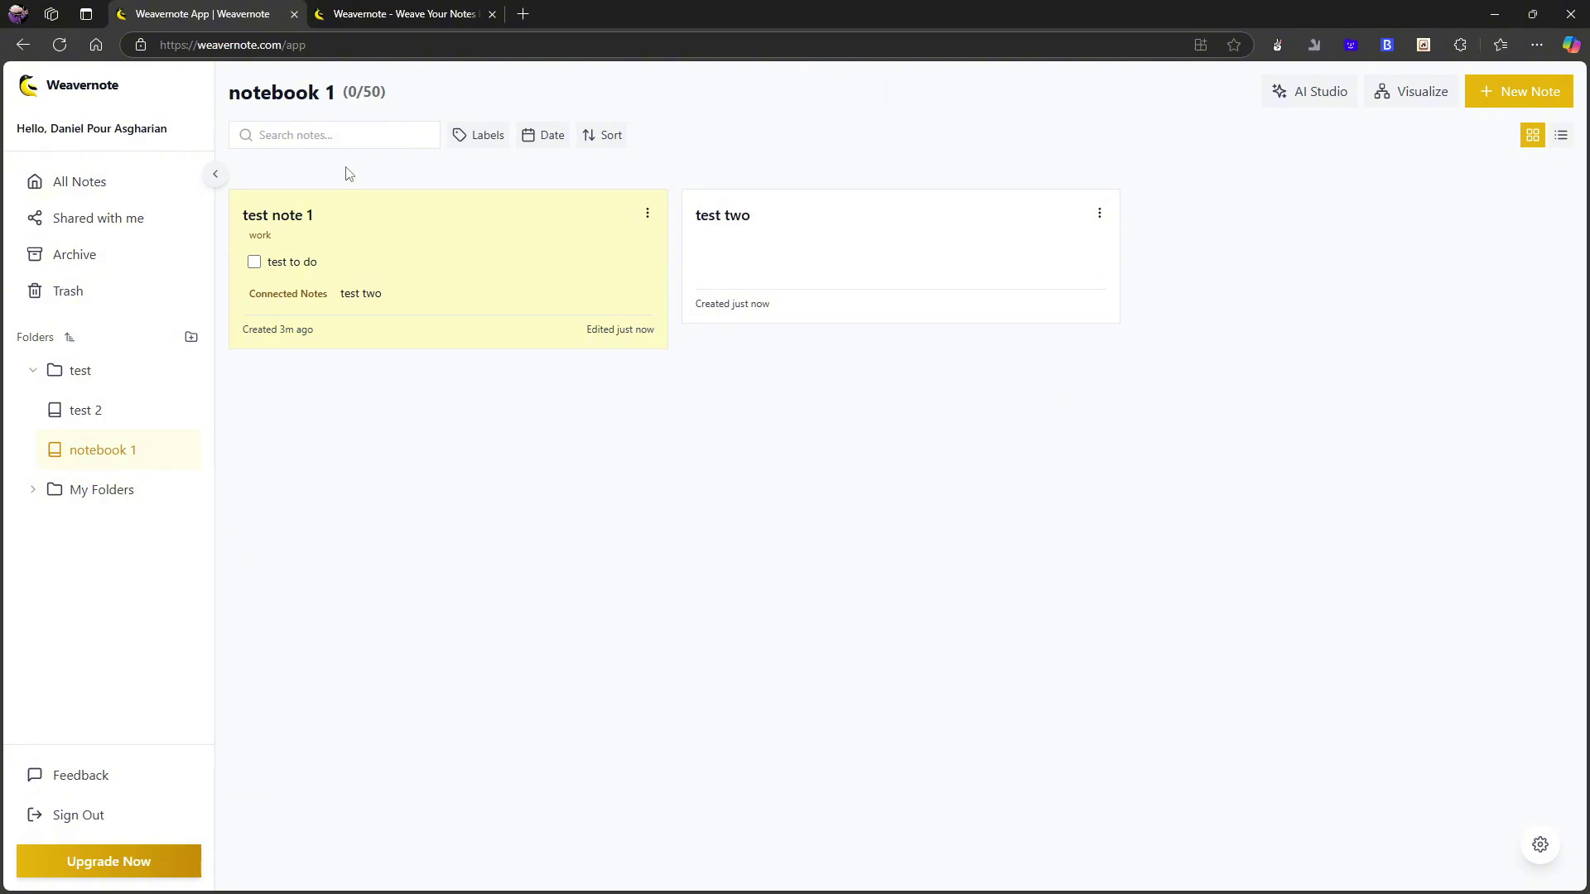
- Show the connection graph in horizontal layout, drag test note 1 up-right of test two, and open it
left_click(1391, 98)
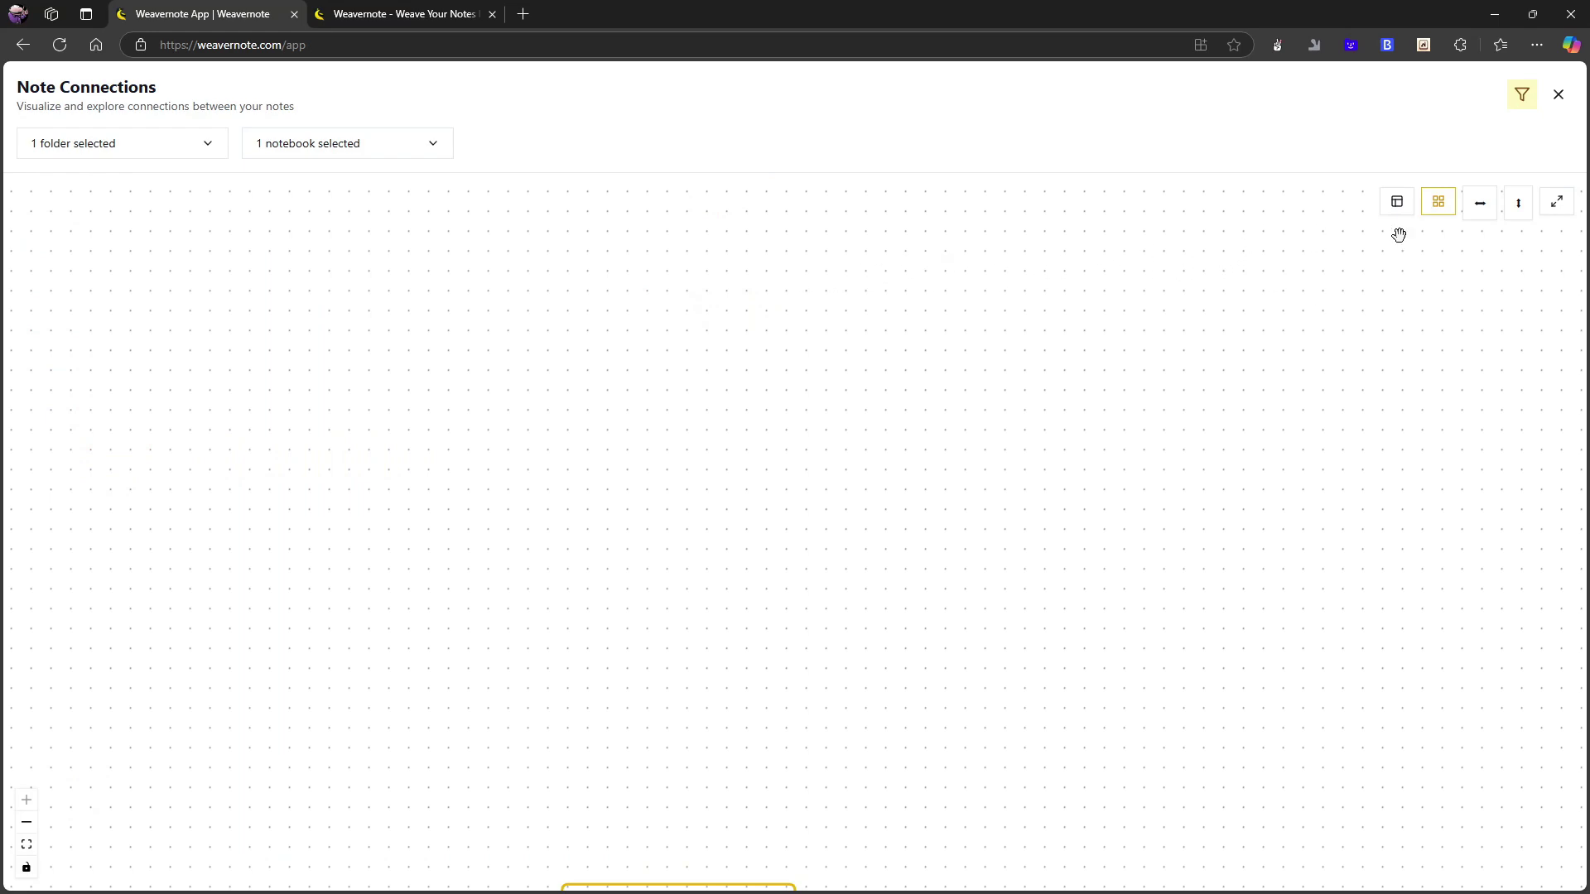
left_click(1480, 205)
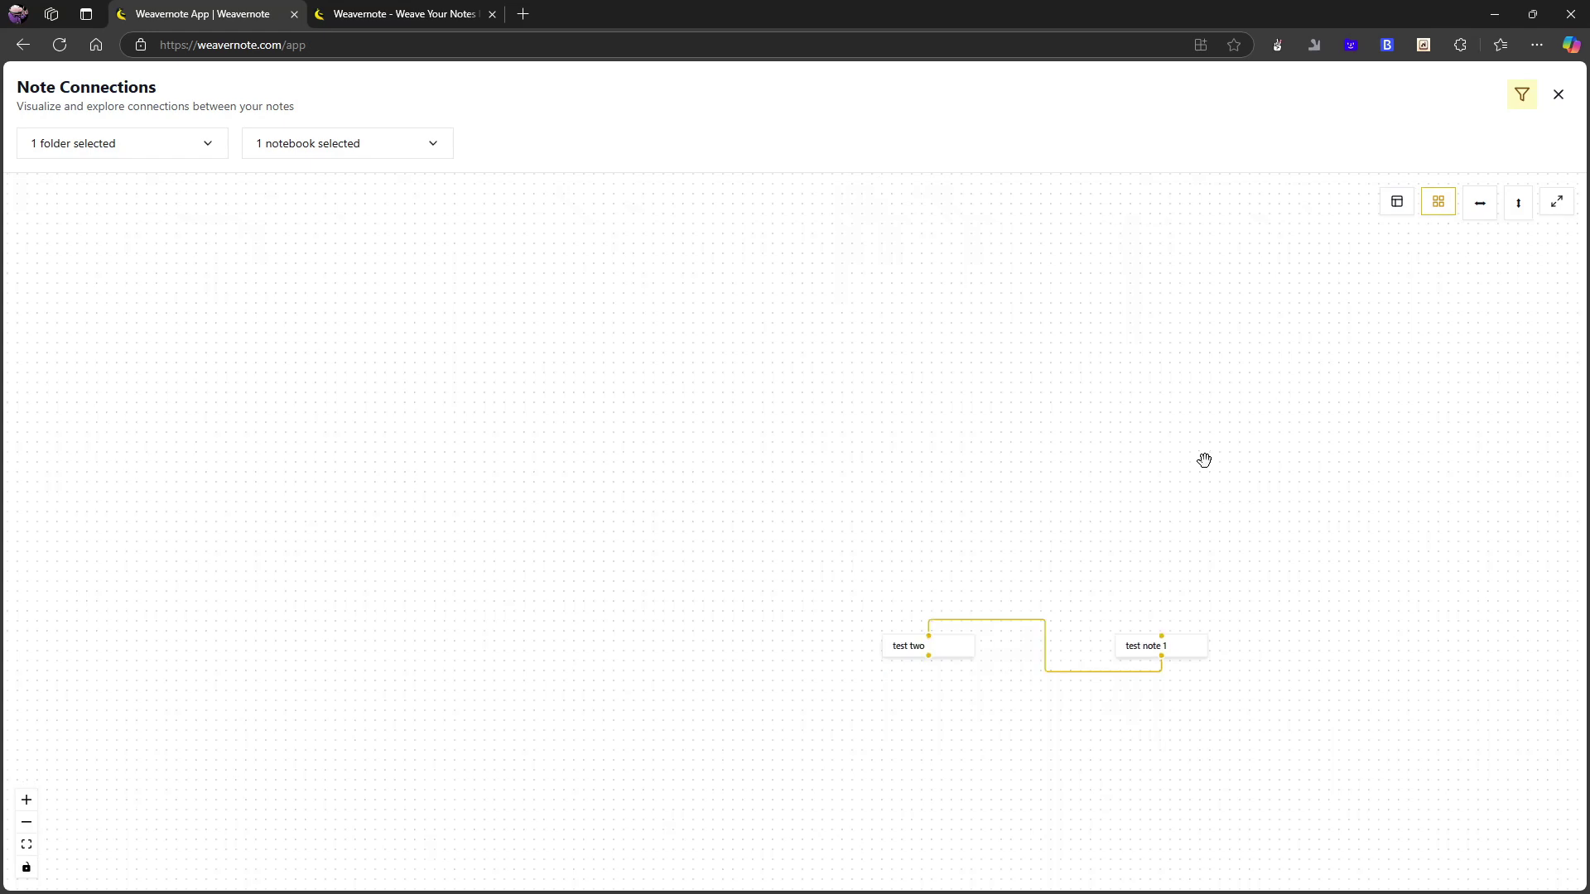
scroll(1261, 620, "up", 3)
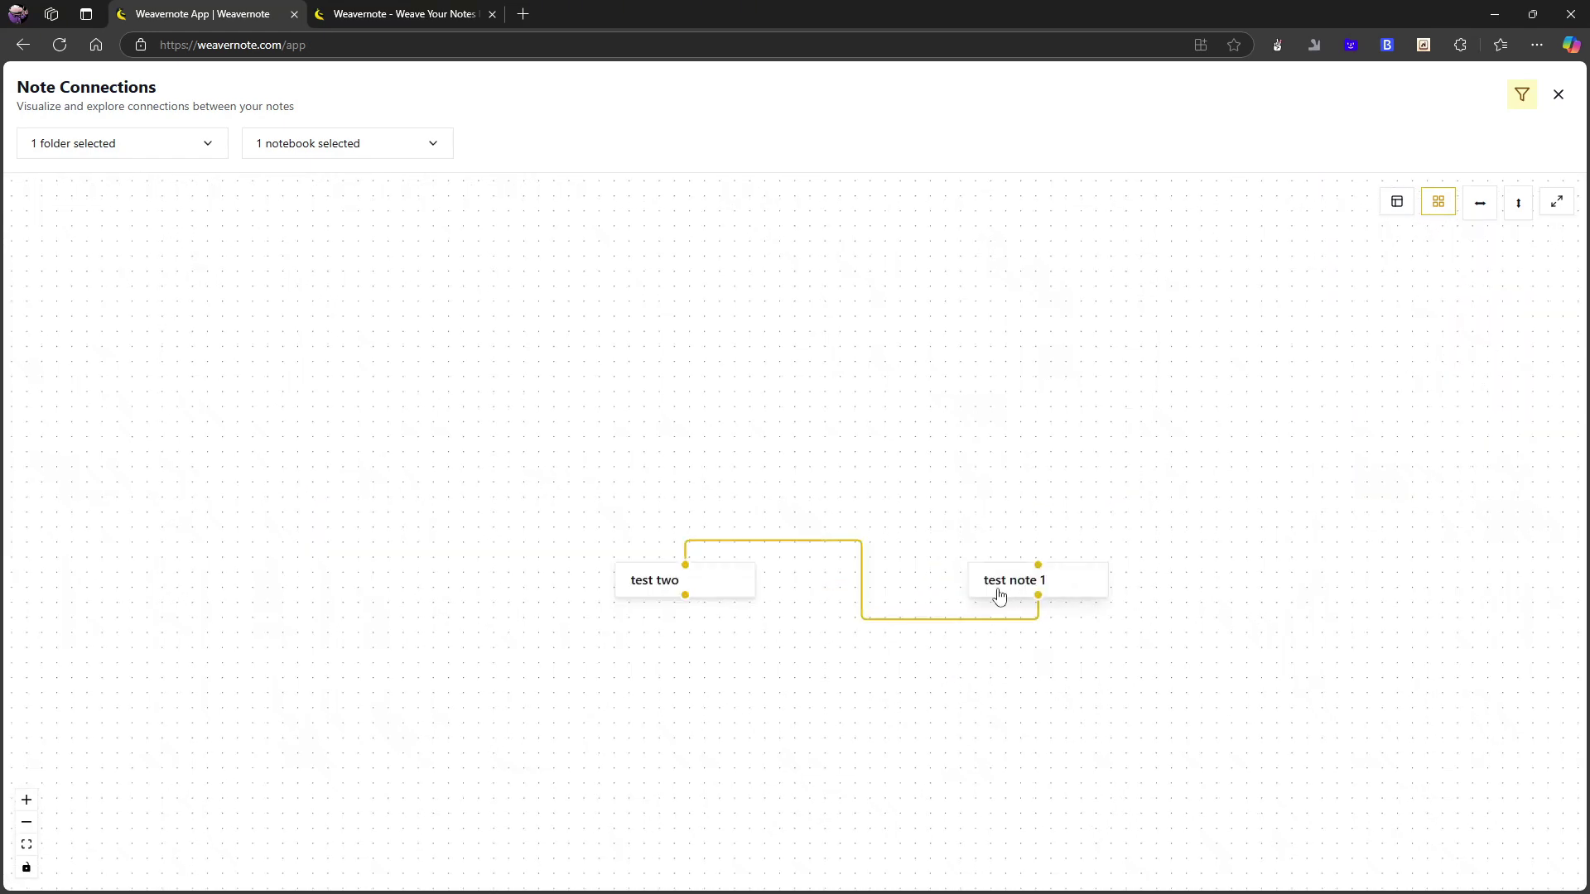
left_click_drag(1014, 583, 1157, 426)
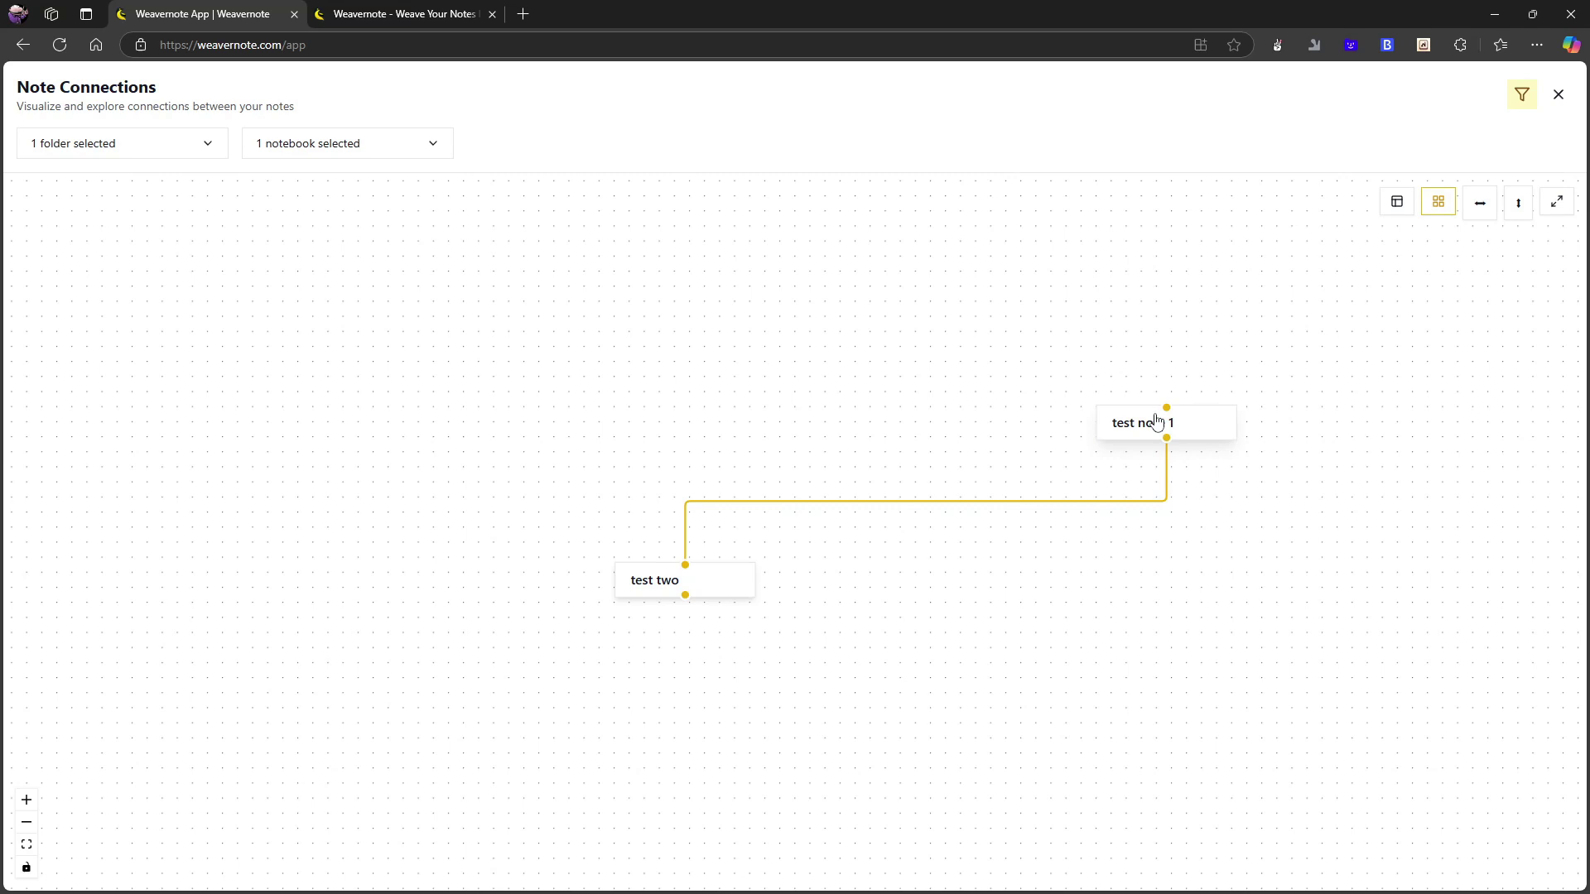
left_click(1146, 420)
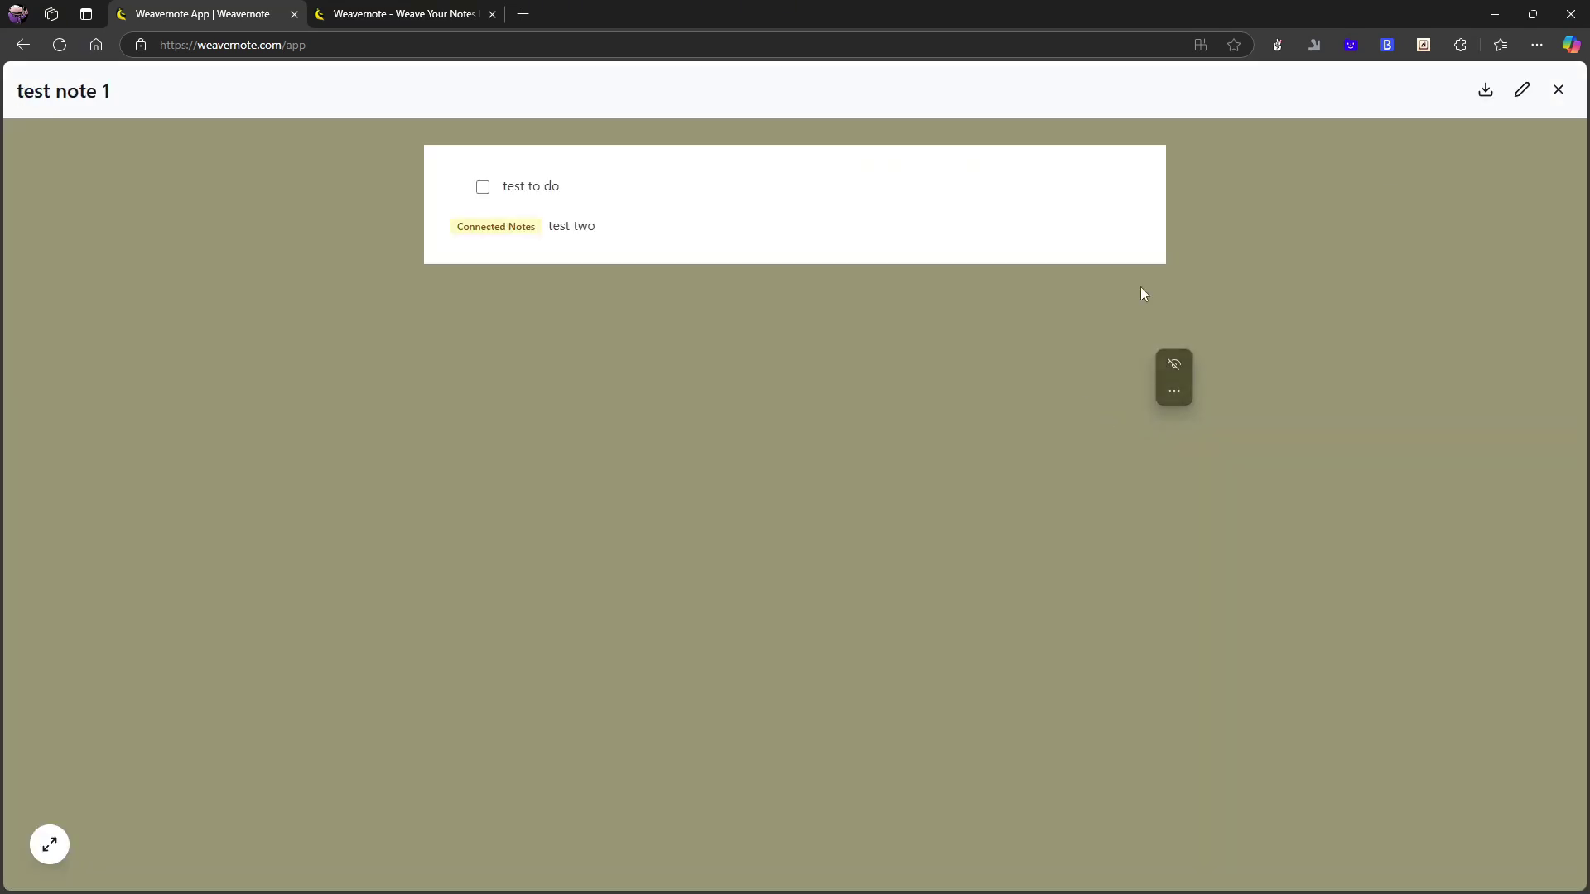
- Put test note 1 in edit mode, then open test two from the graph and save it unchanged
left_click(1522, 89)
key("ctrl+a")
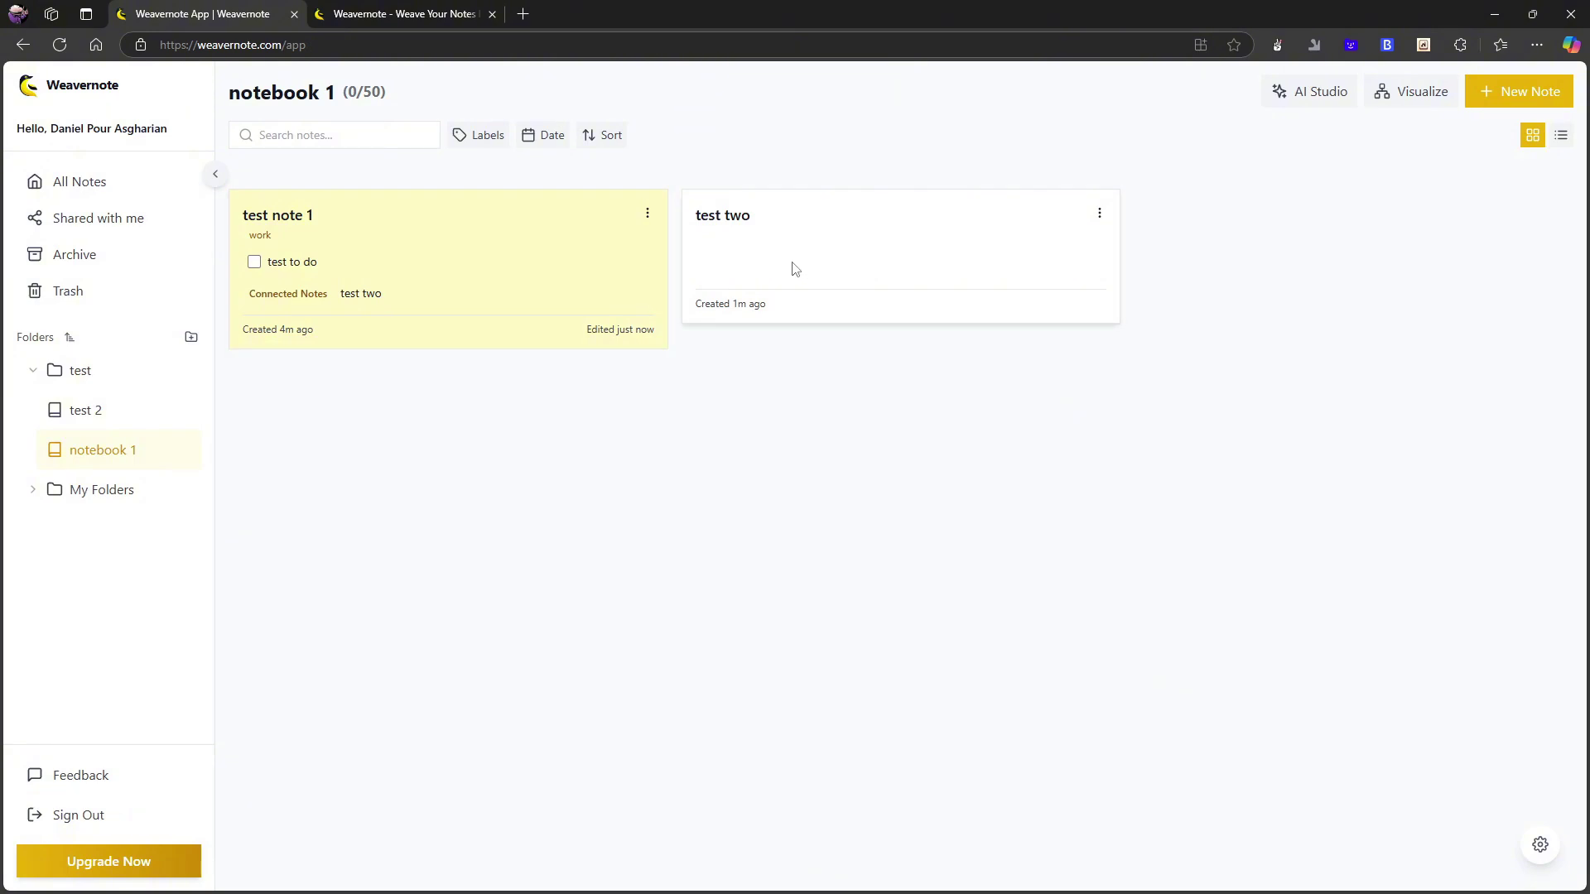
left_click(1399, 93)
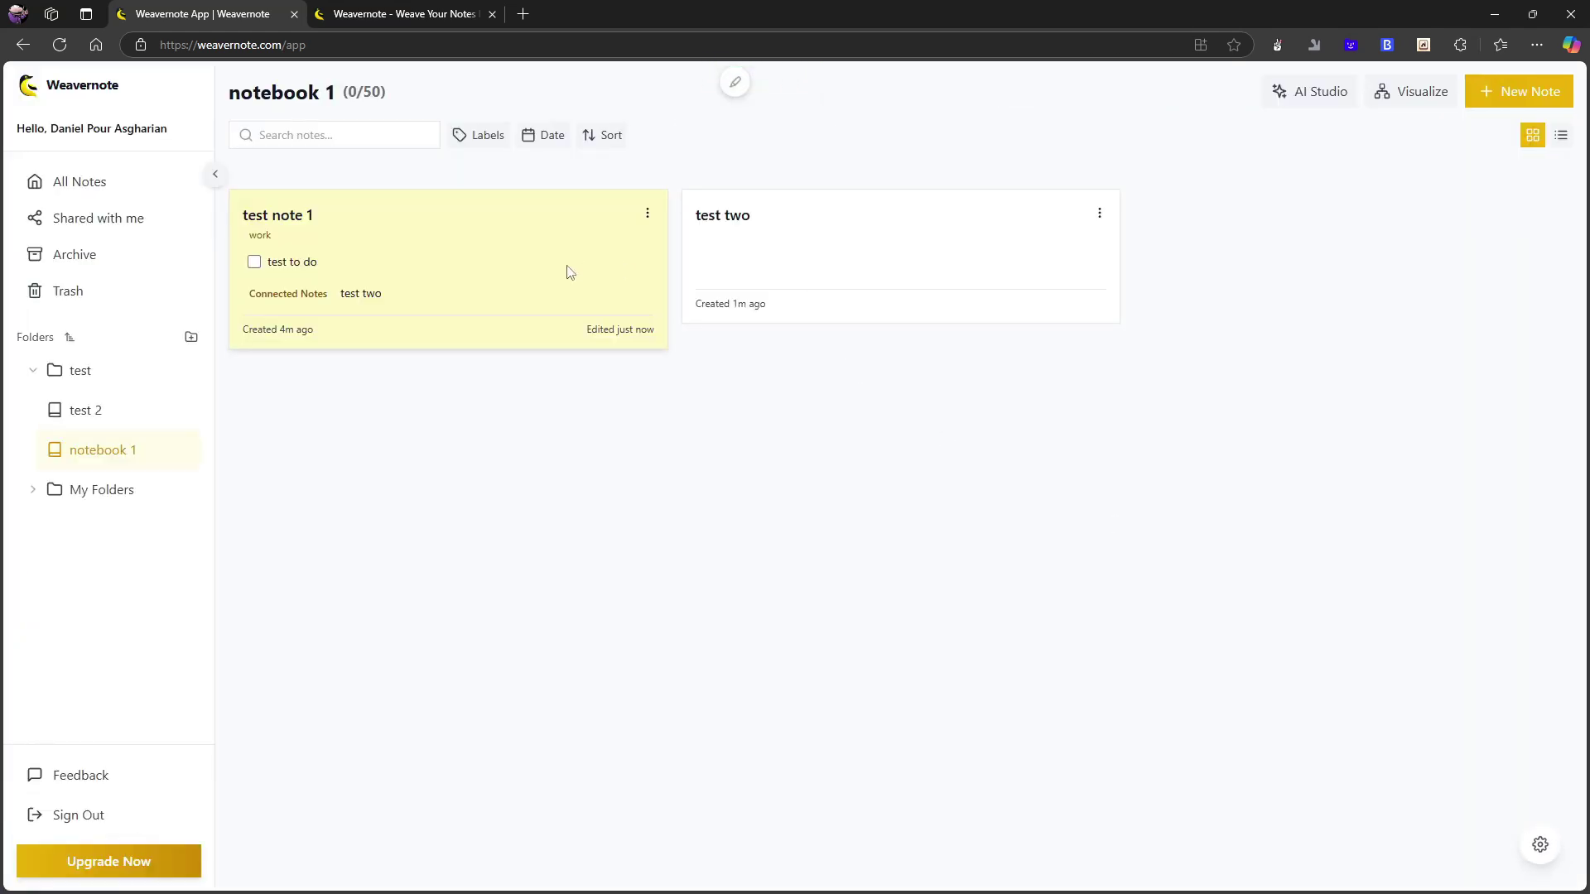
left_click(844, 266)
left_click(1516, 104)
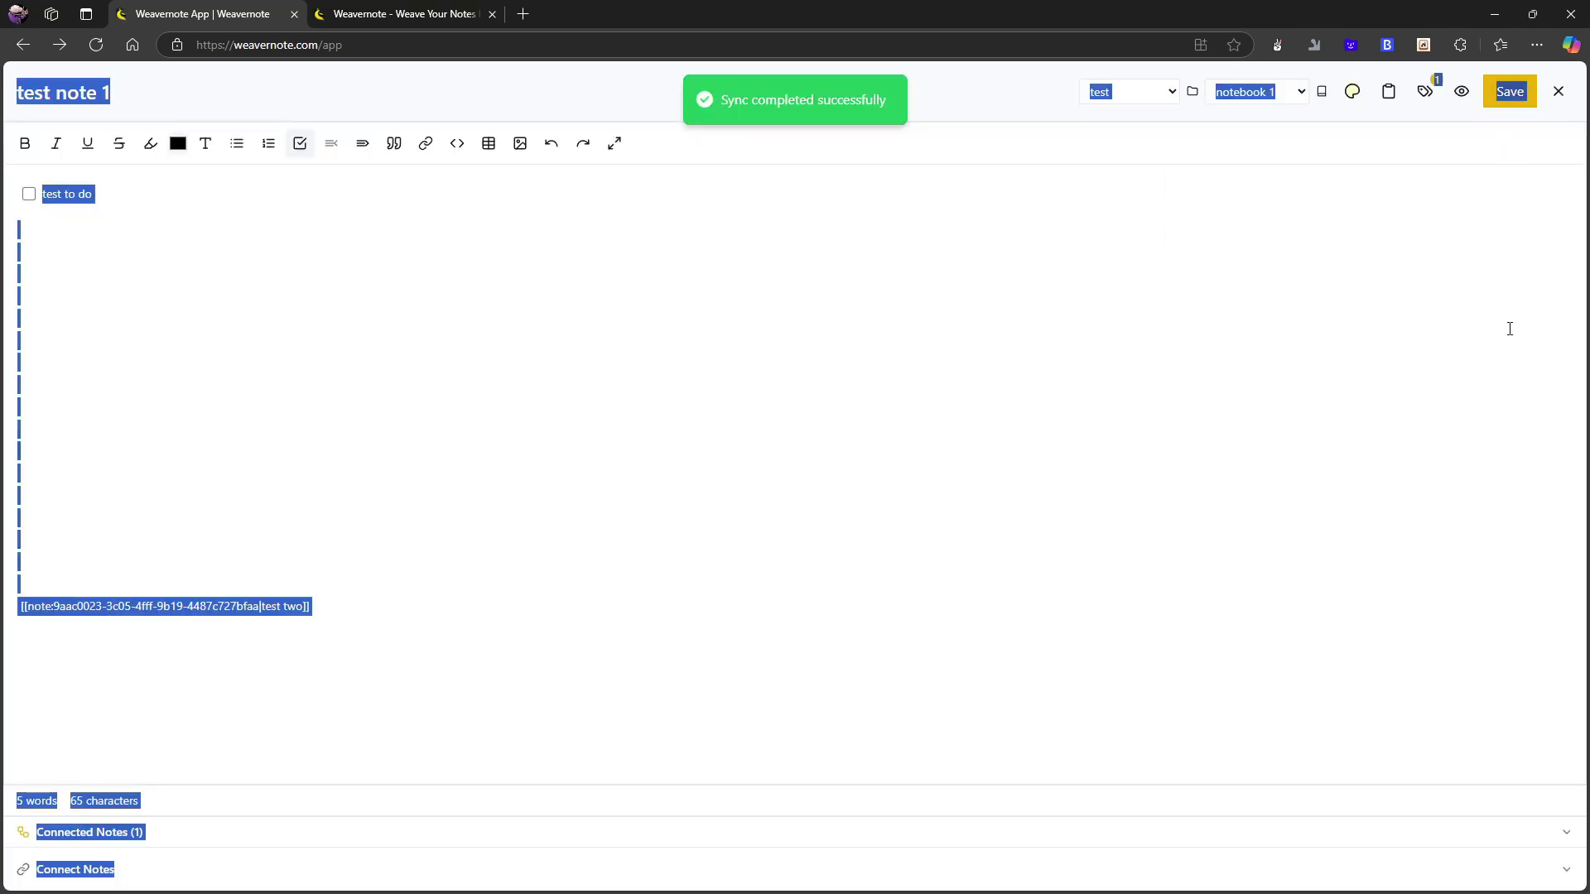
- Delete test two from test note 1's Connected Notes, then save and close the note
left_click(710, 370)
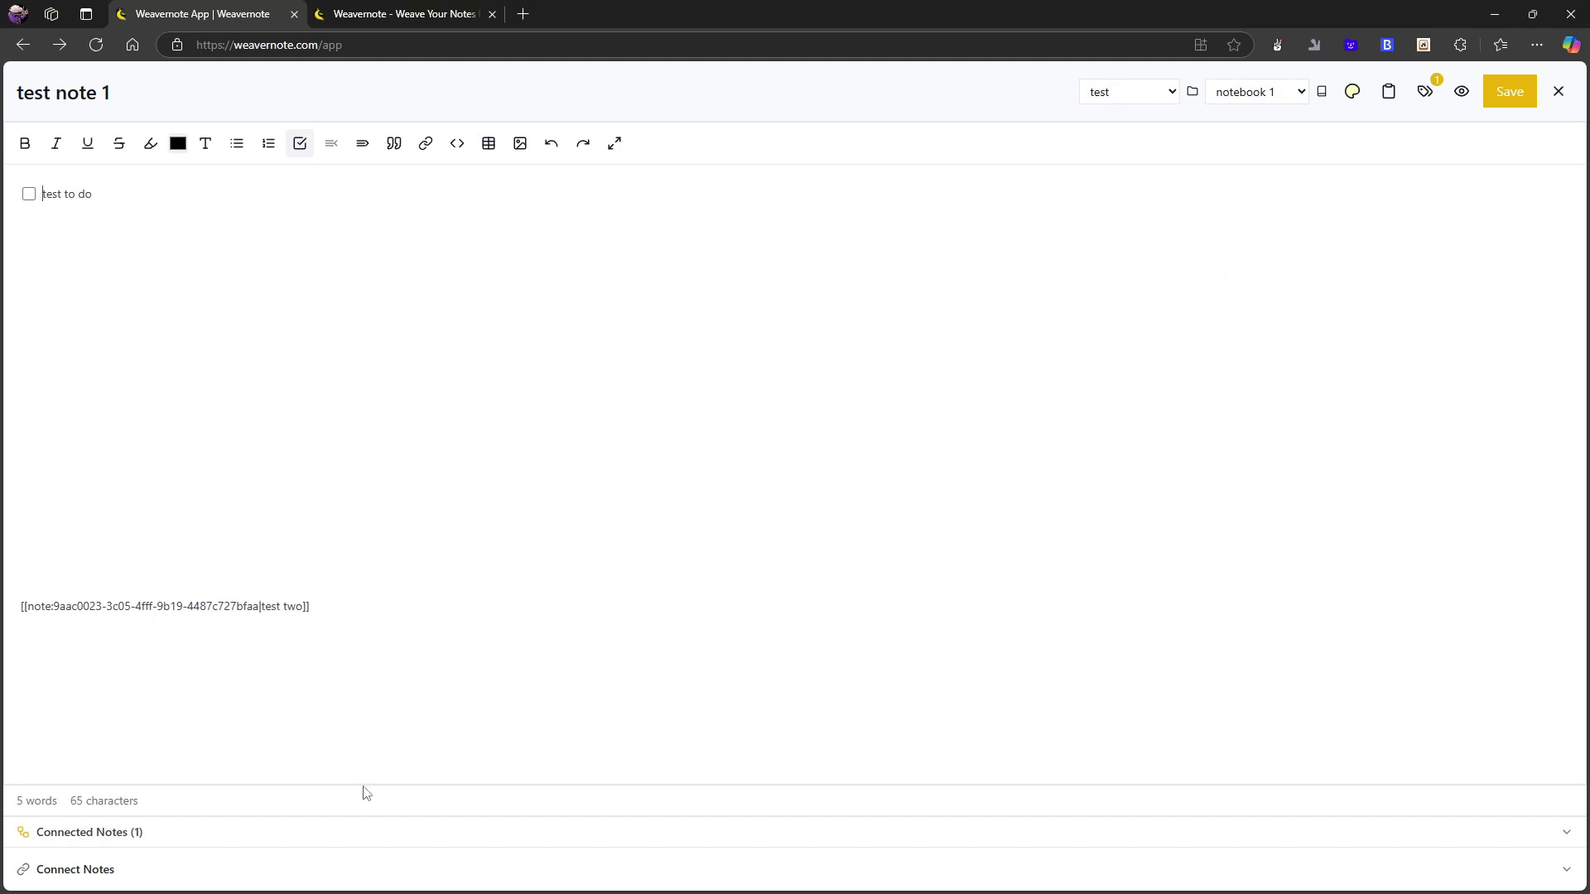
left_click(1565, 832)
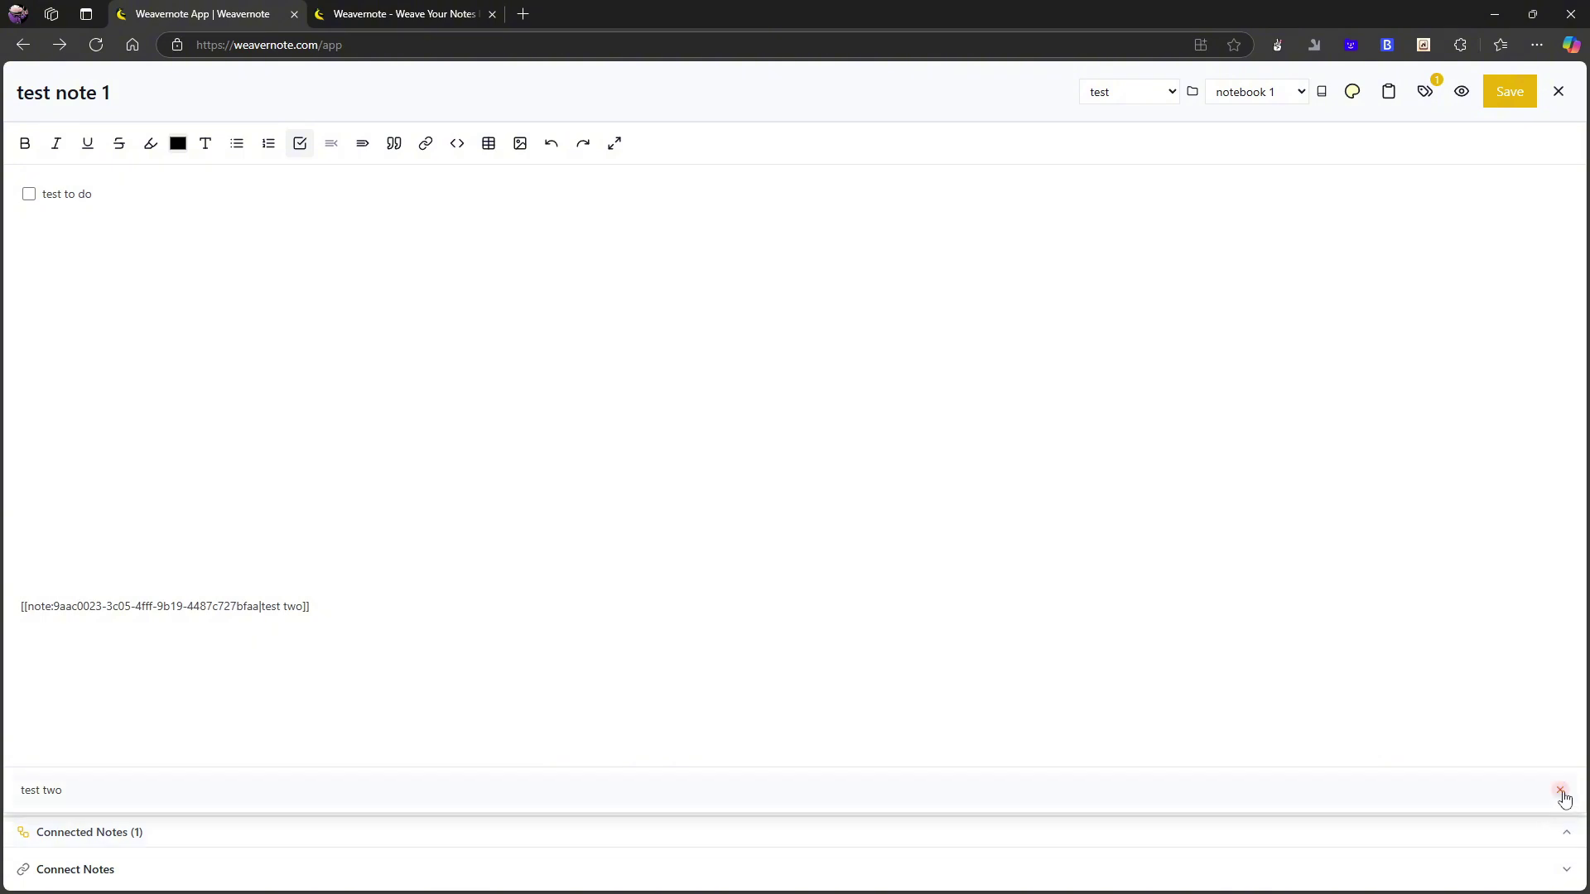
left_click(1562, 793)
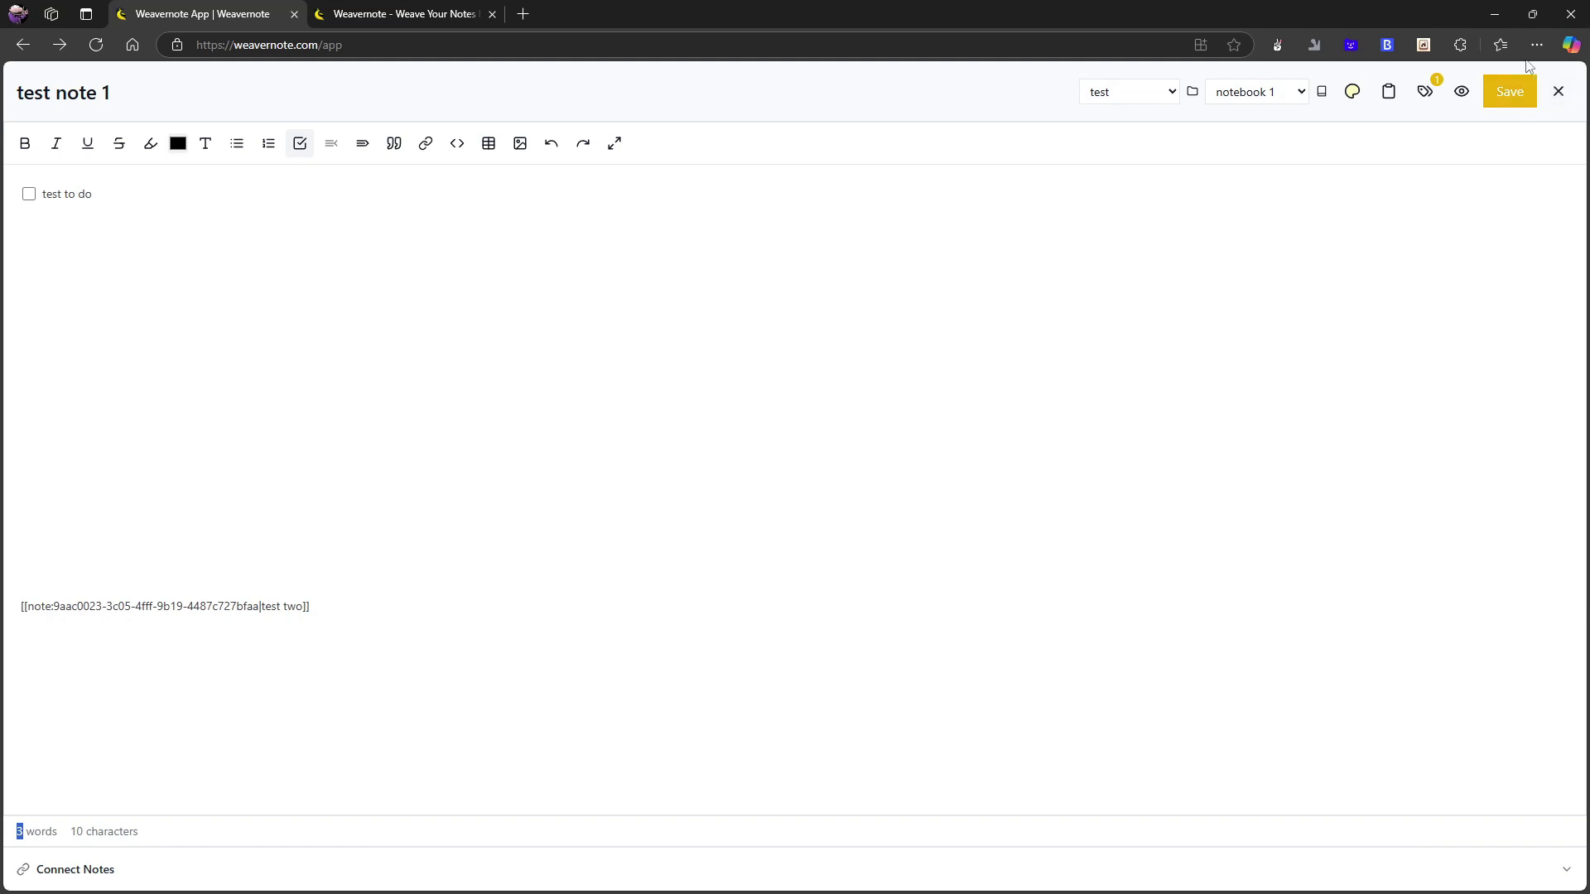
triple_click(285, 608)
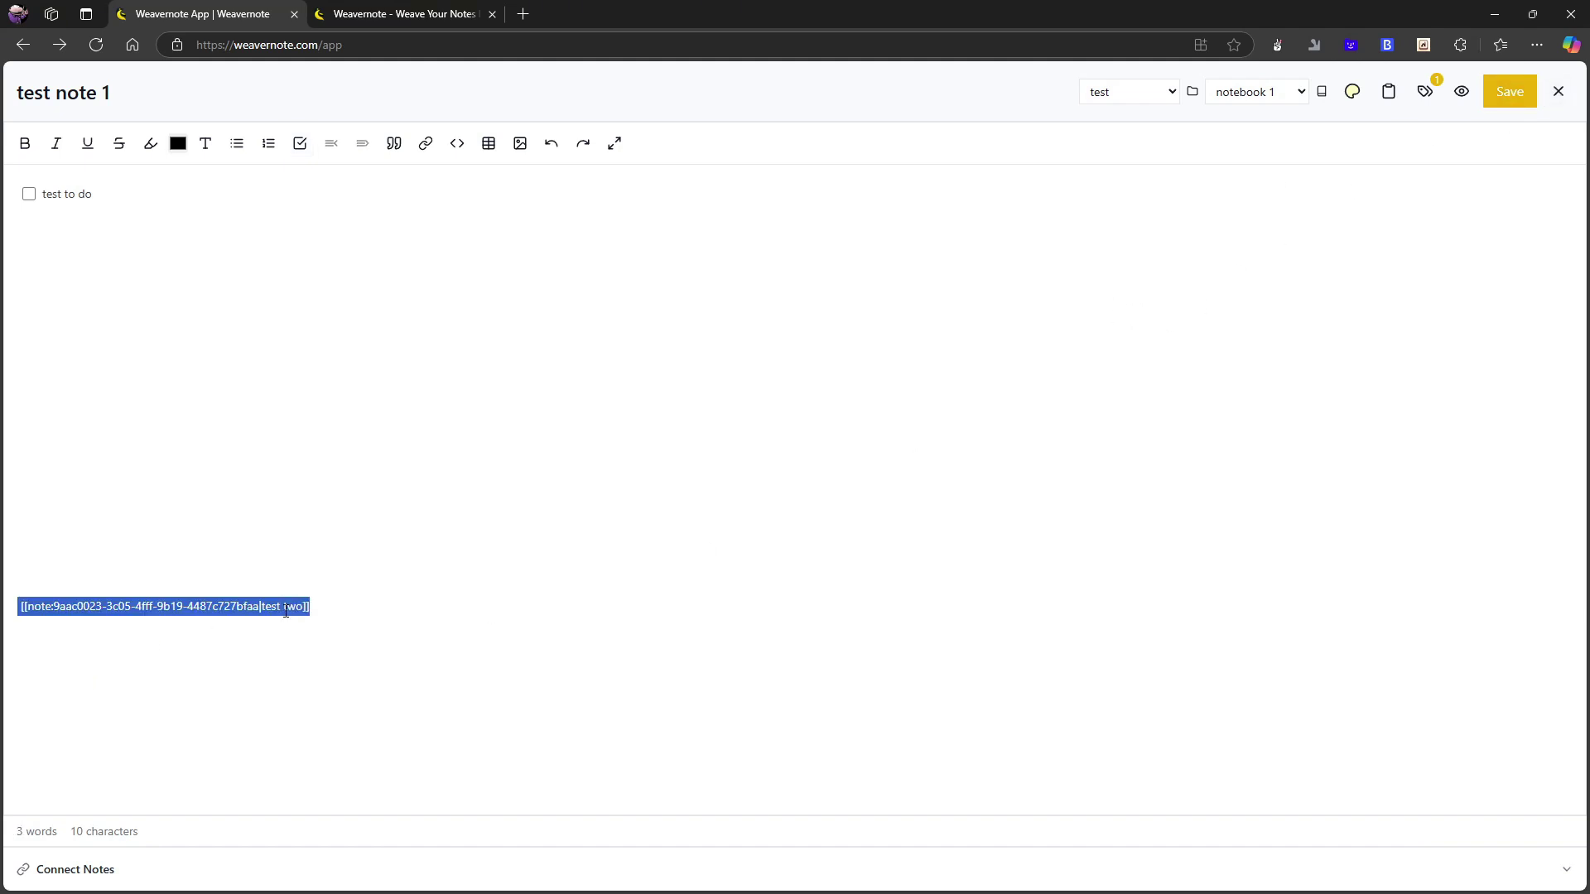
key("Escape")
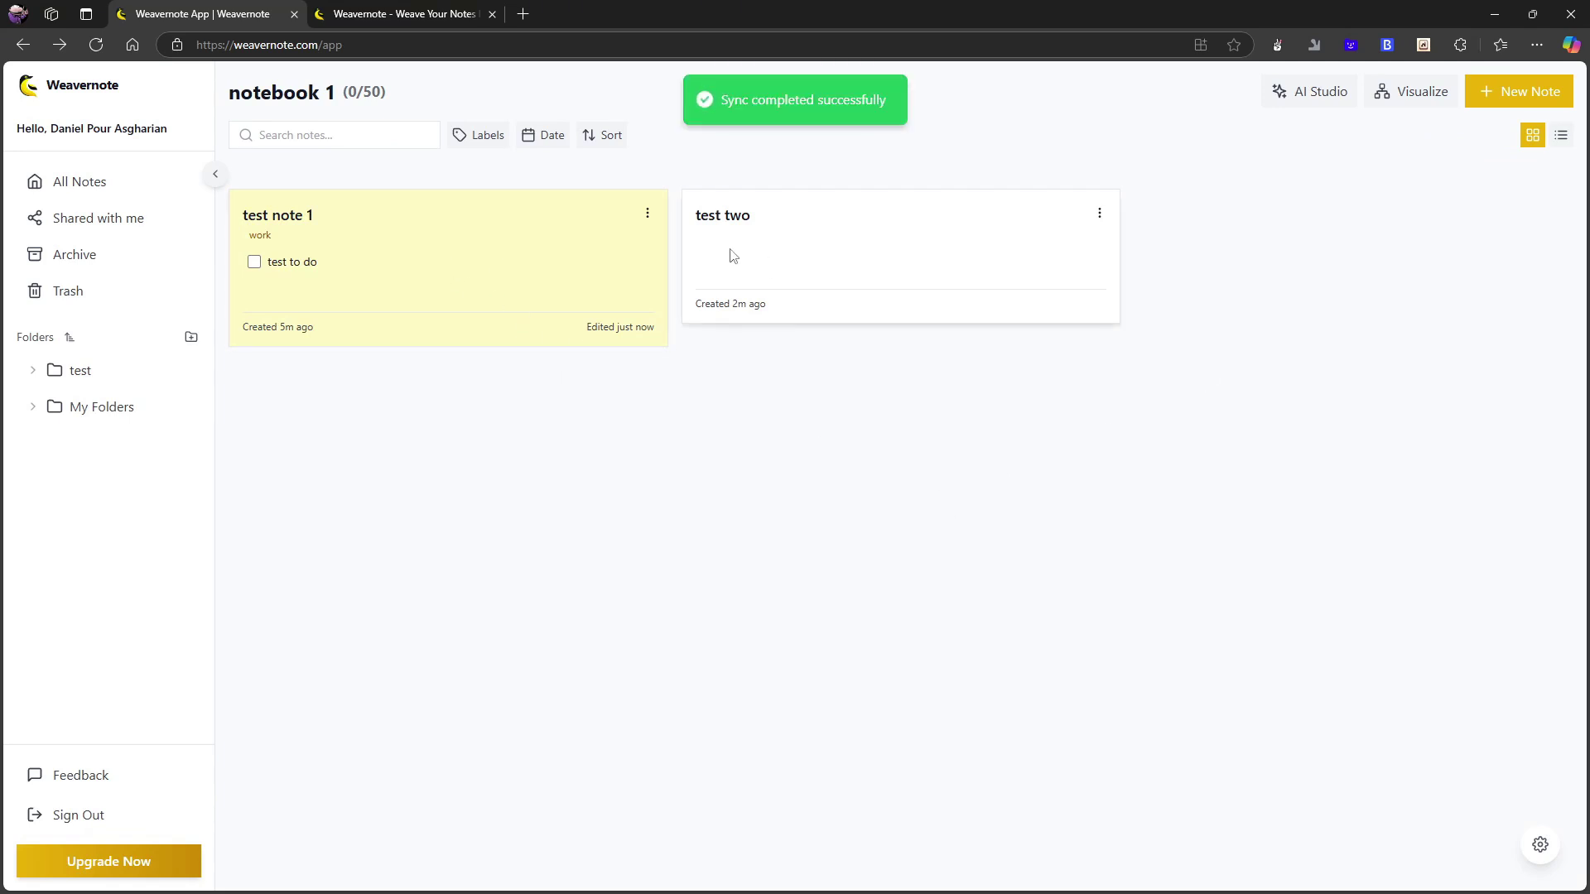
- On the Note Connections graph, draw a test two to test note 1 link and try Circular and Grid layouts
left_click(1402, 97)
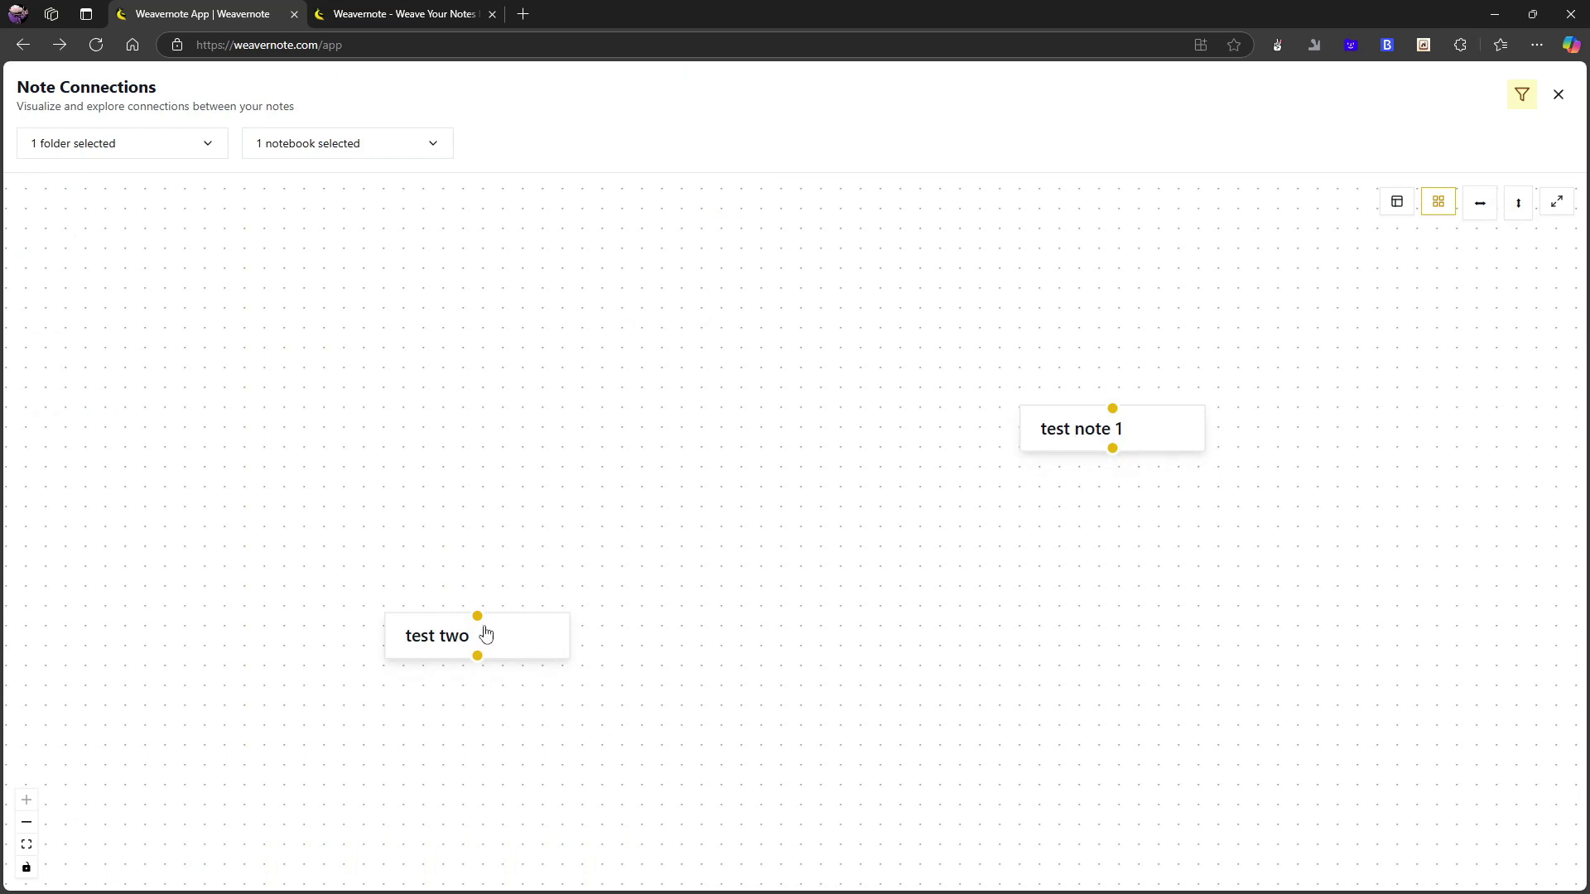
left_click_drag(477, 616, 1112, 448)
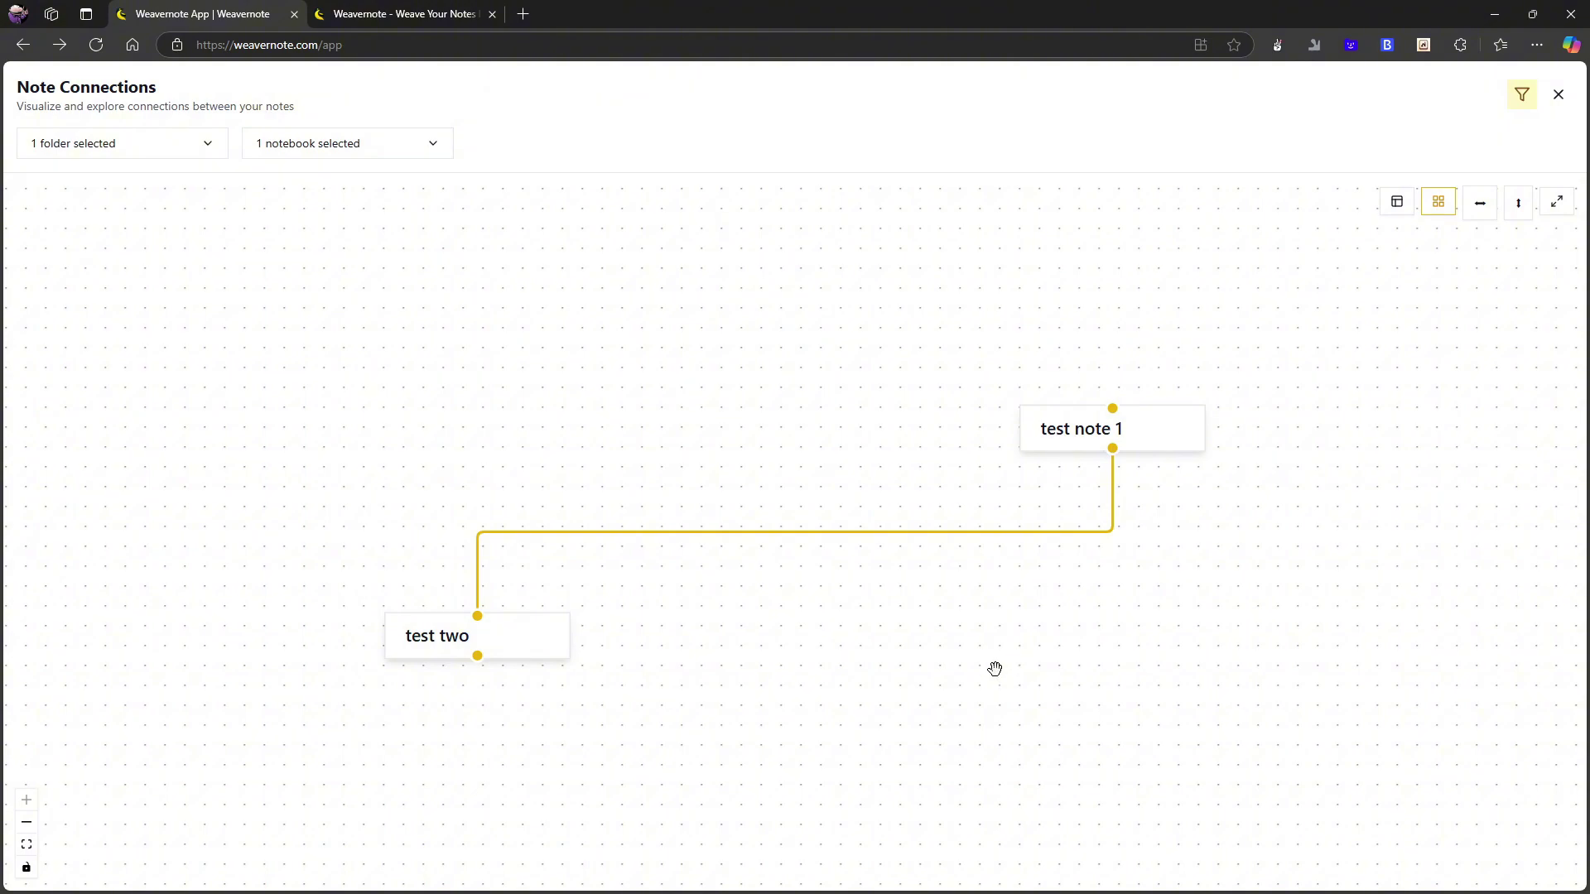
scroll(794, 679, "down", 5)
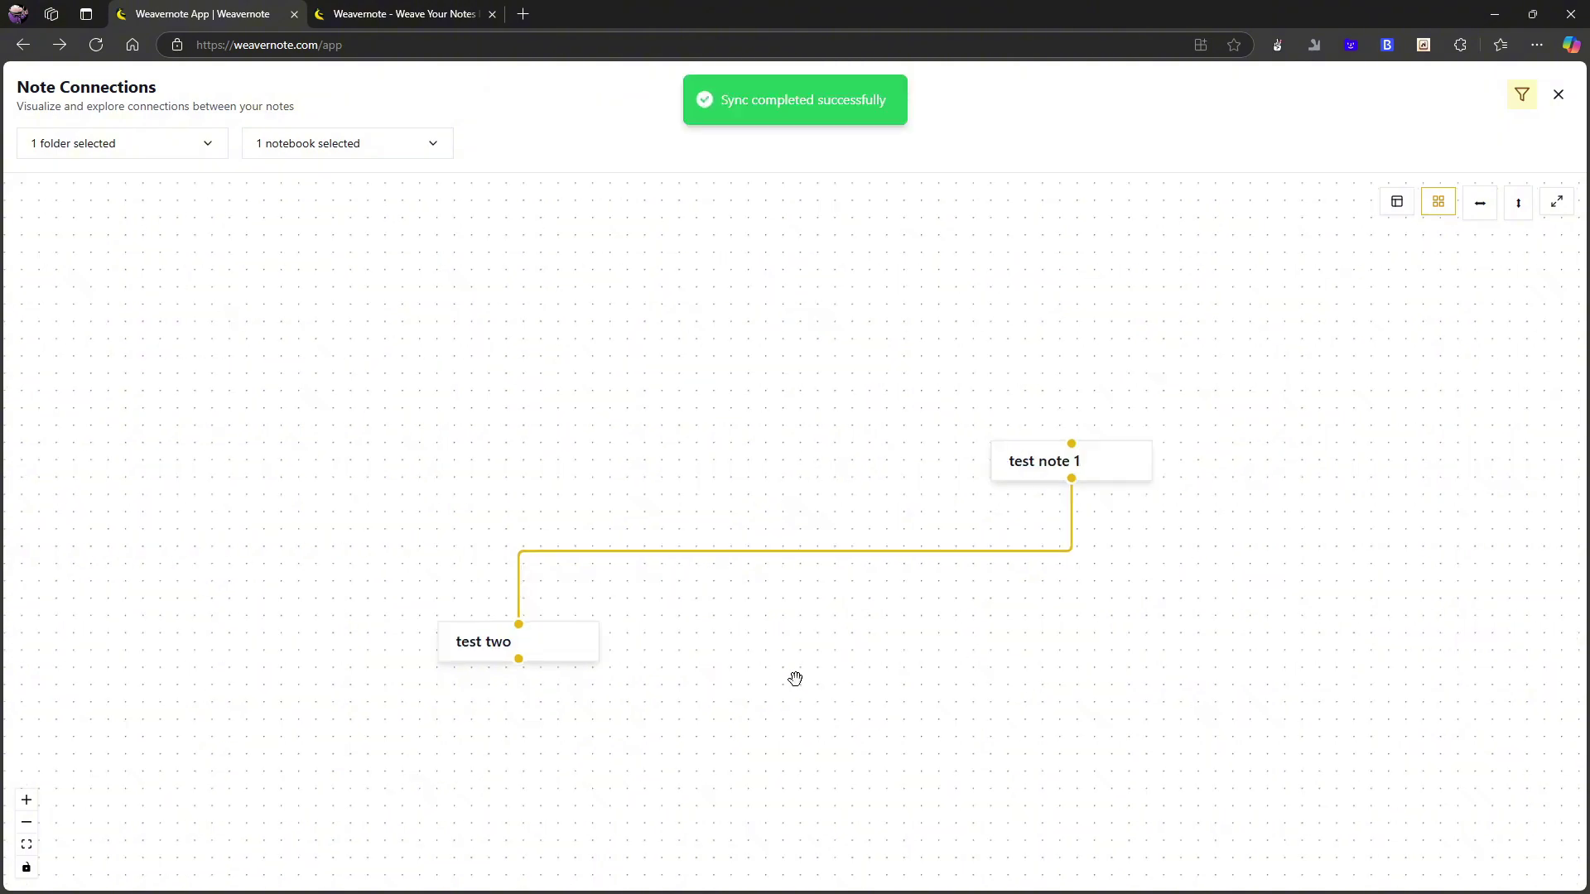
left_click(1397, 205)
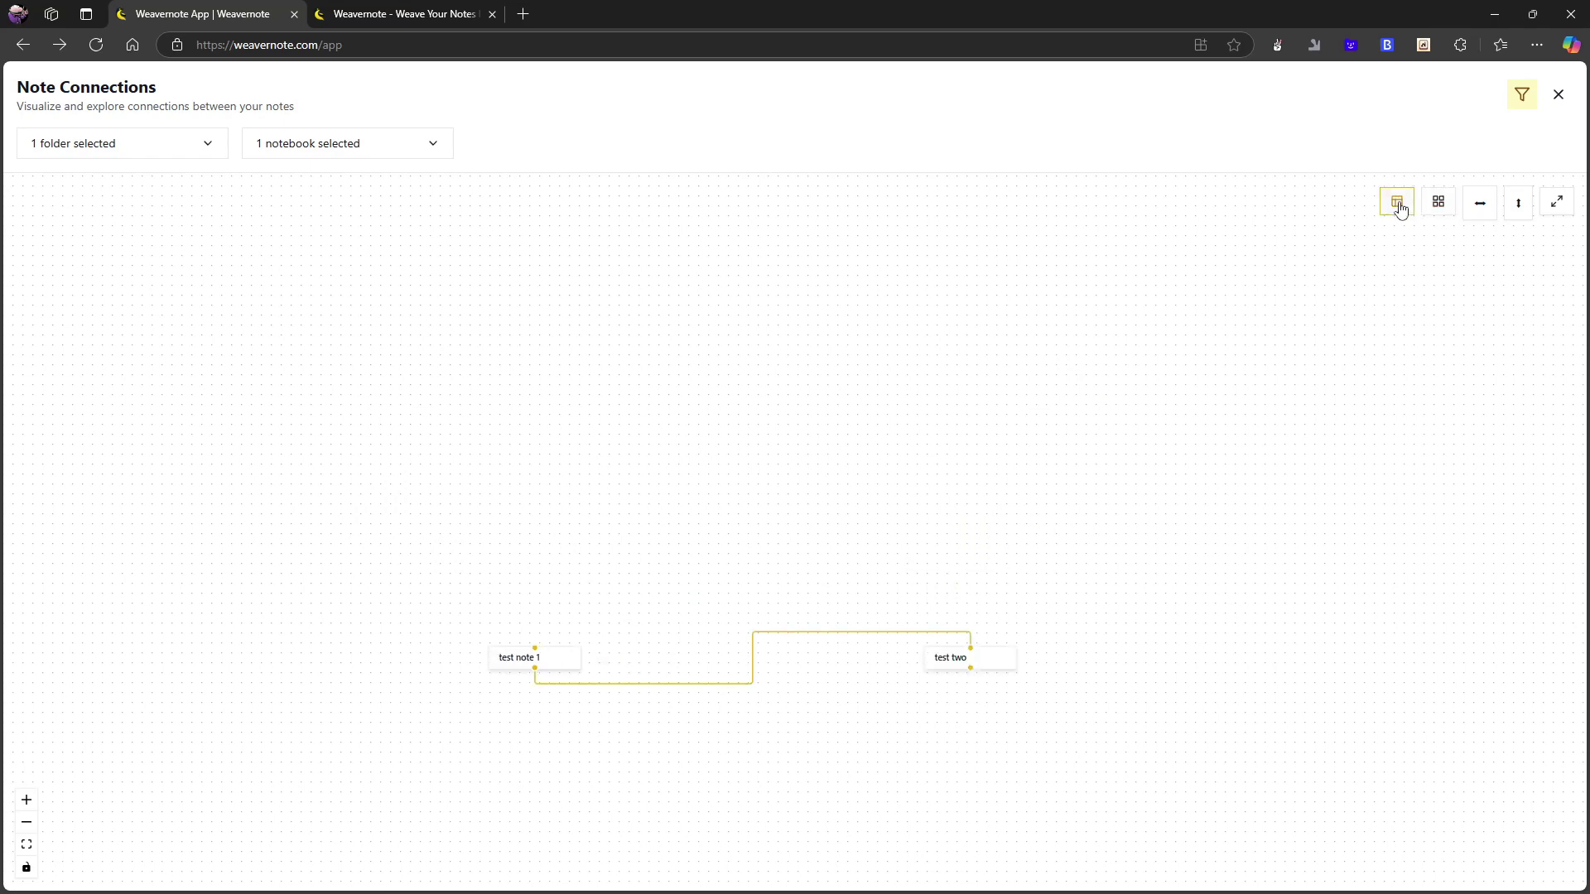
left_click(1441, 206)
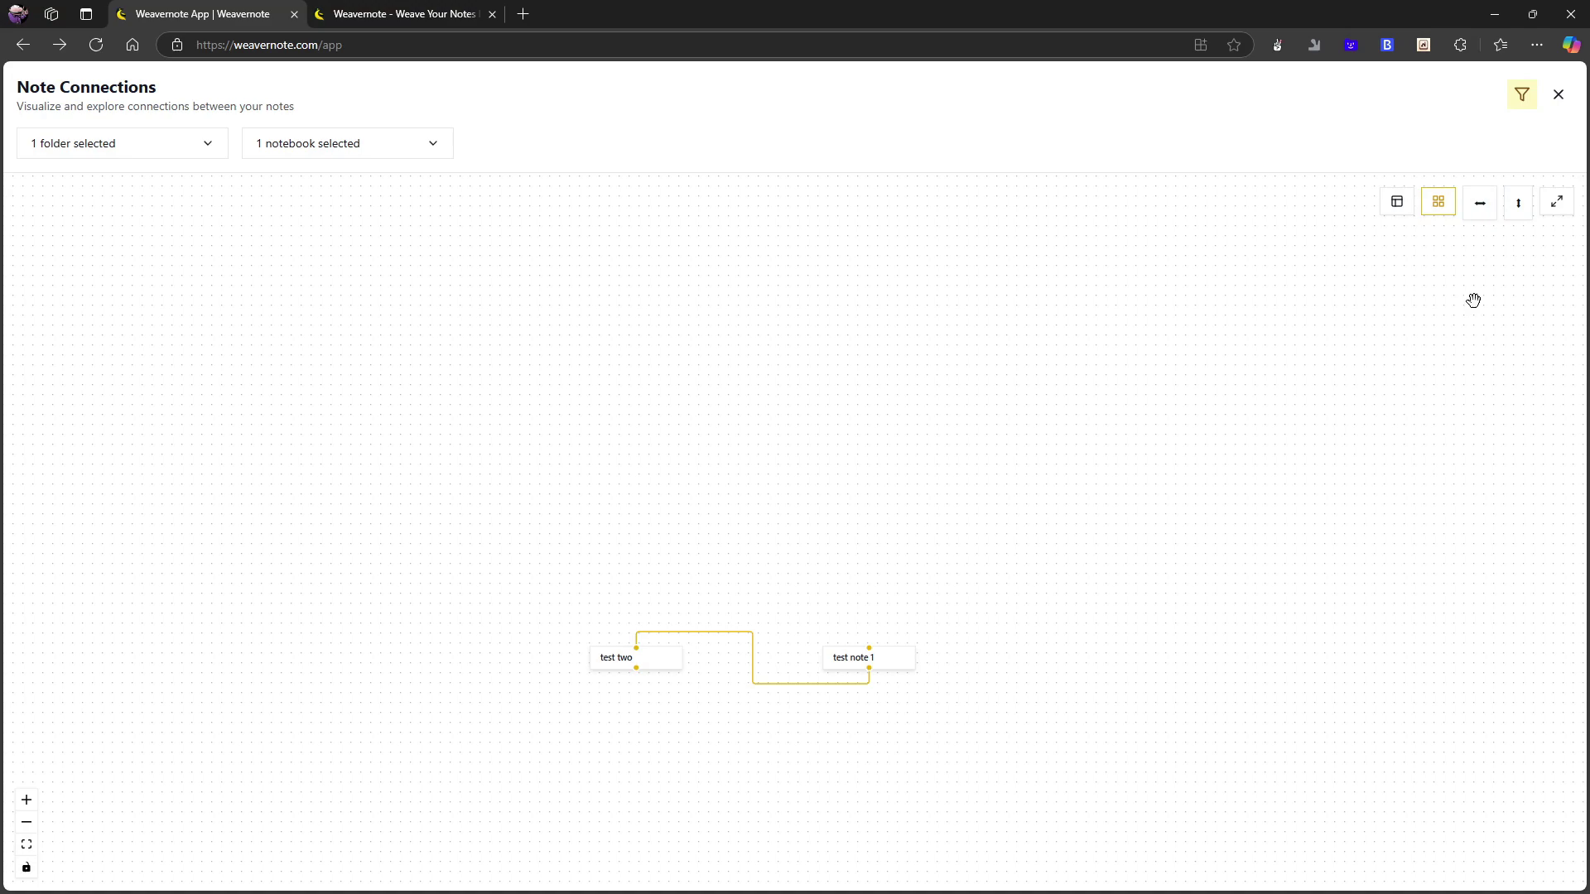
- Redraw the link from test two to test note 1 in the grid layout
scroll(752, 777, "down", 2)
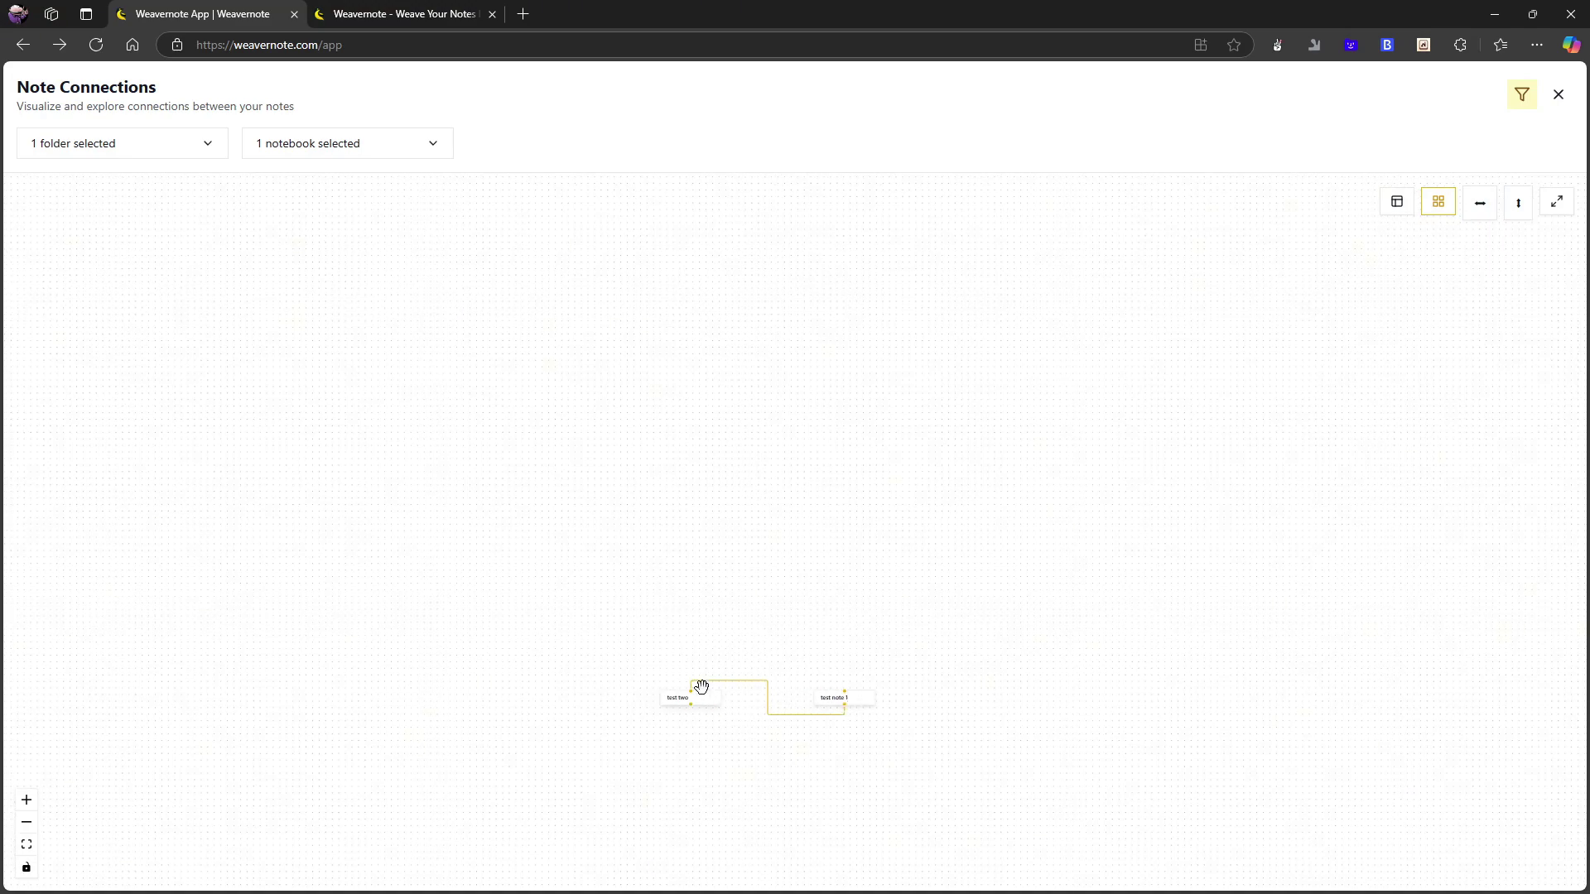
scroll(795, 672, "up", 1)
scroll(796, 673, "up", 2)
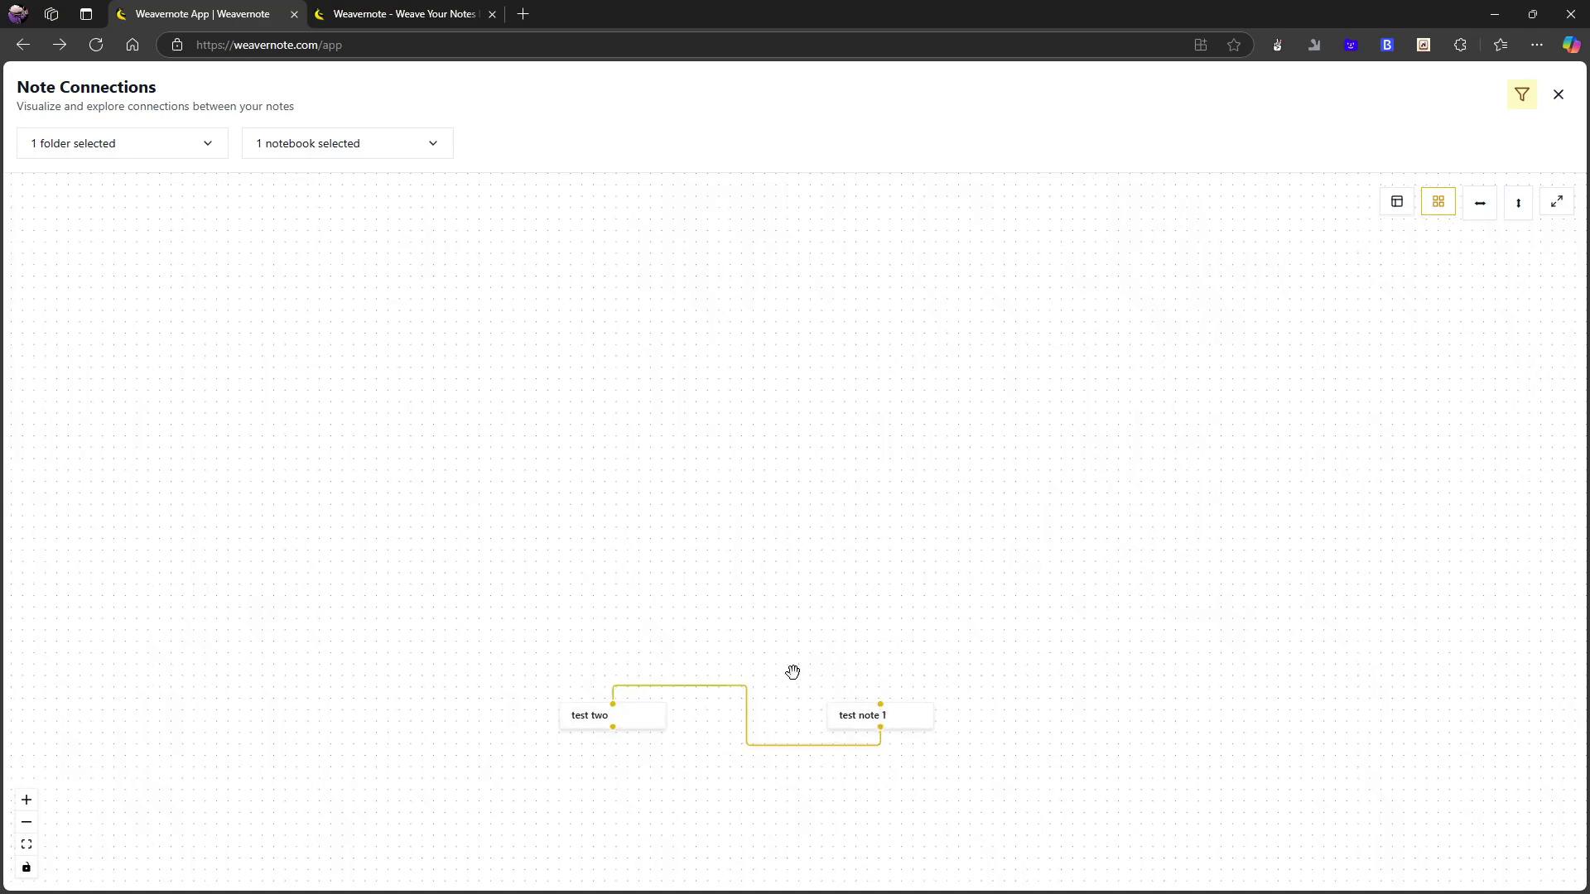
scroll(792, 671, "down", 1)
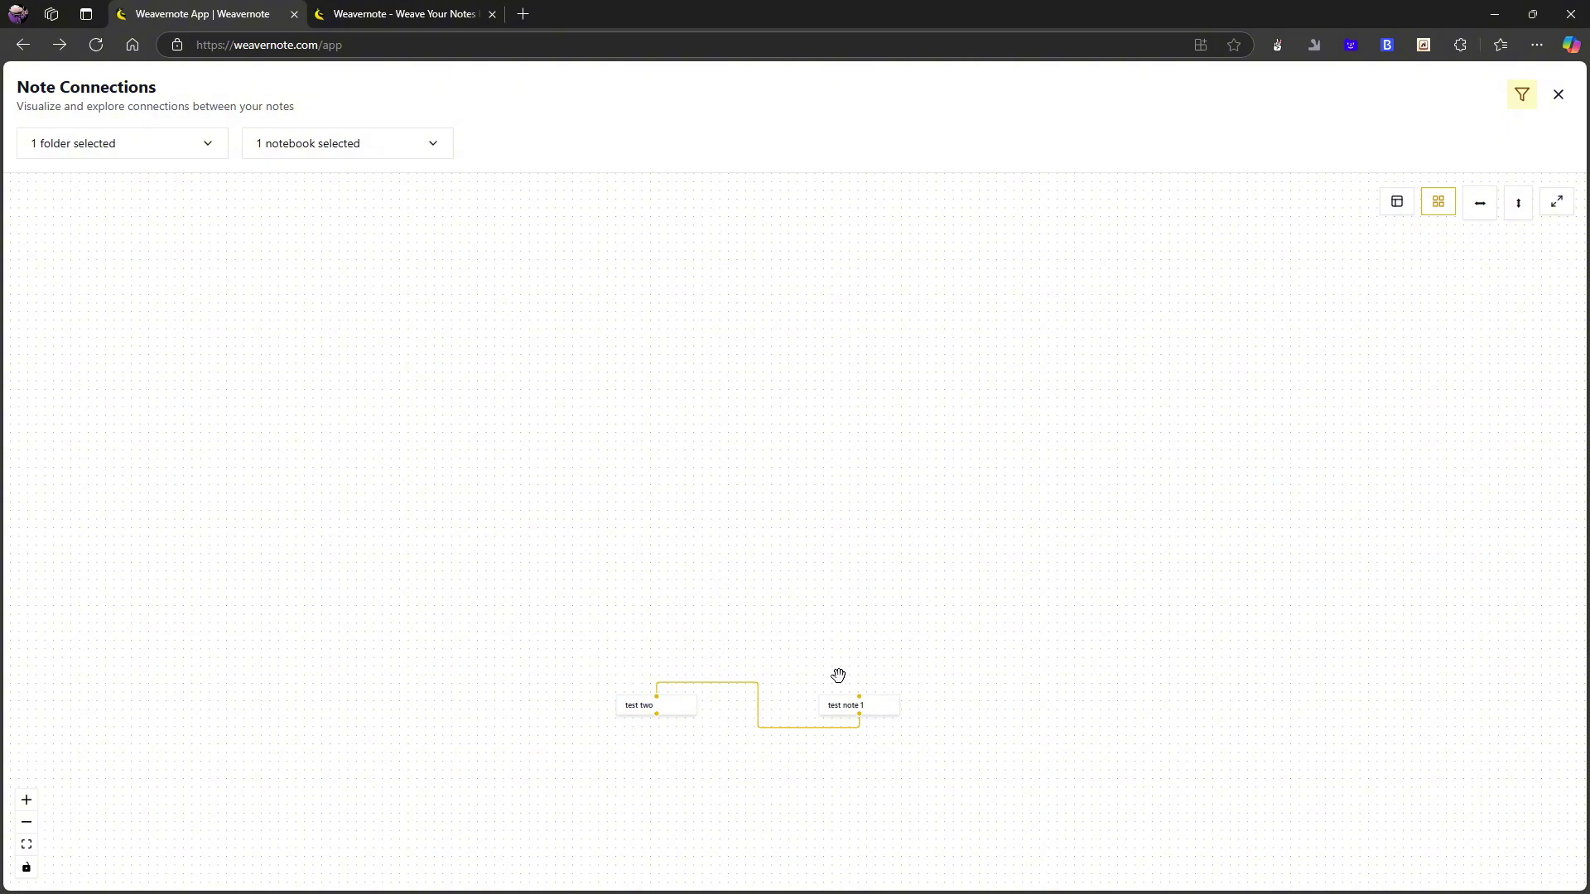
left_click_drag(858, 696, 865, 565)
left_click_drag(657, 714, 859, 697)
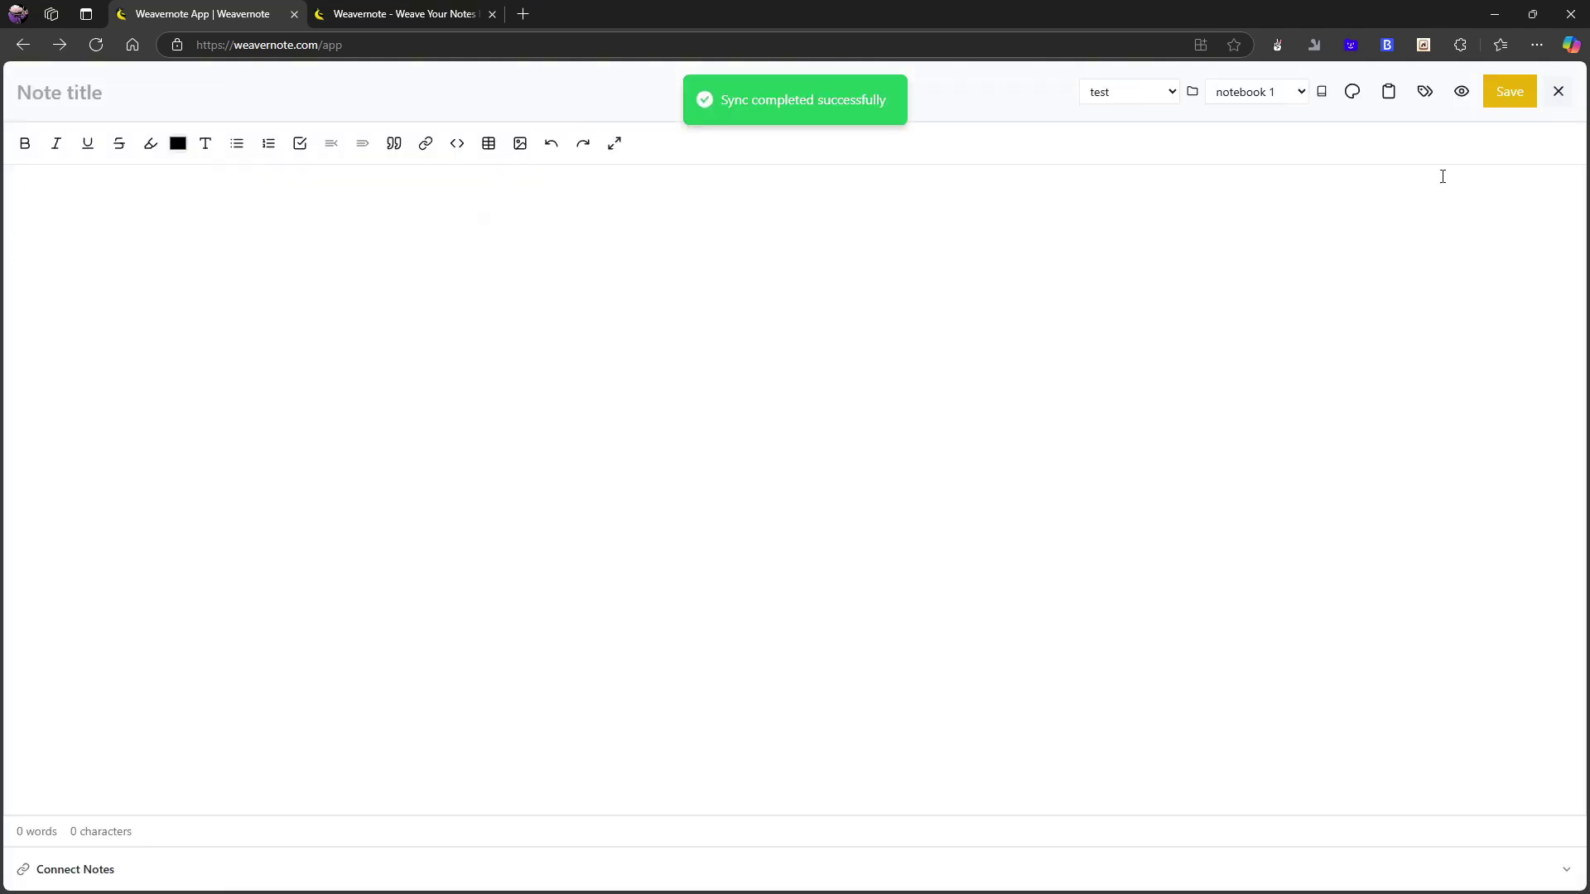
- Close the blank note, check test note 1's test two link, then close back to notebook 1
left_click(1555, 93)
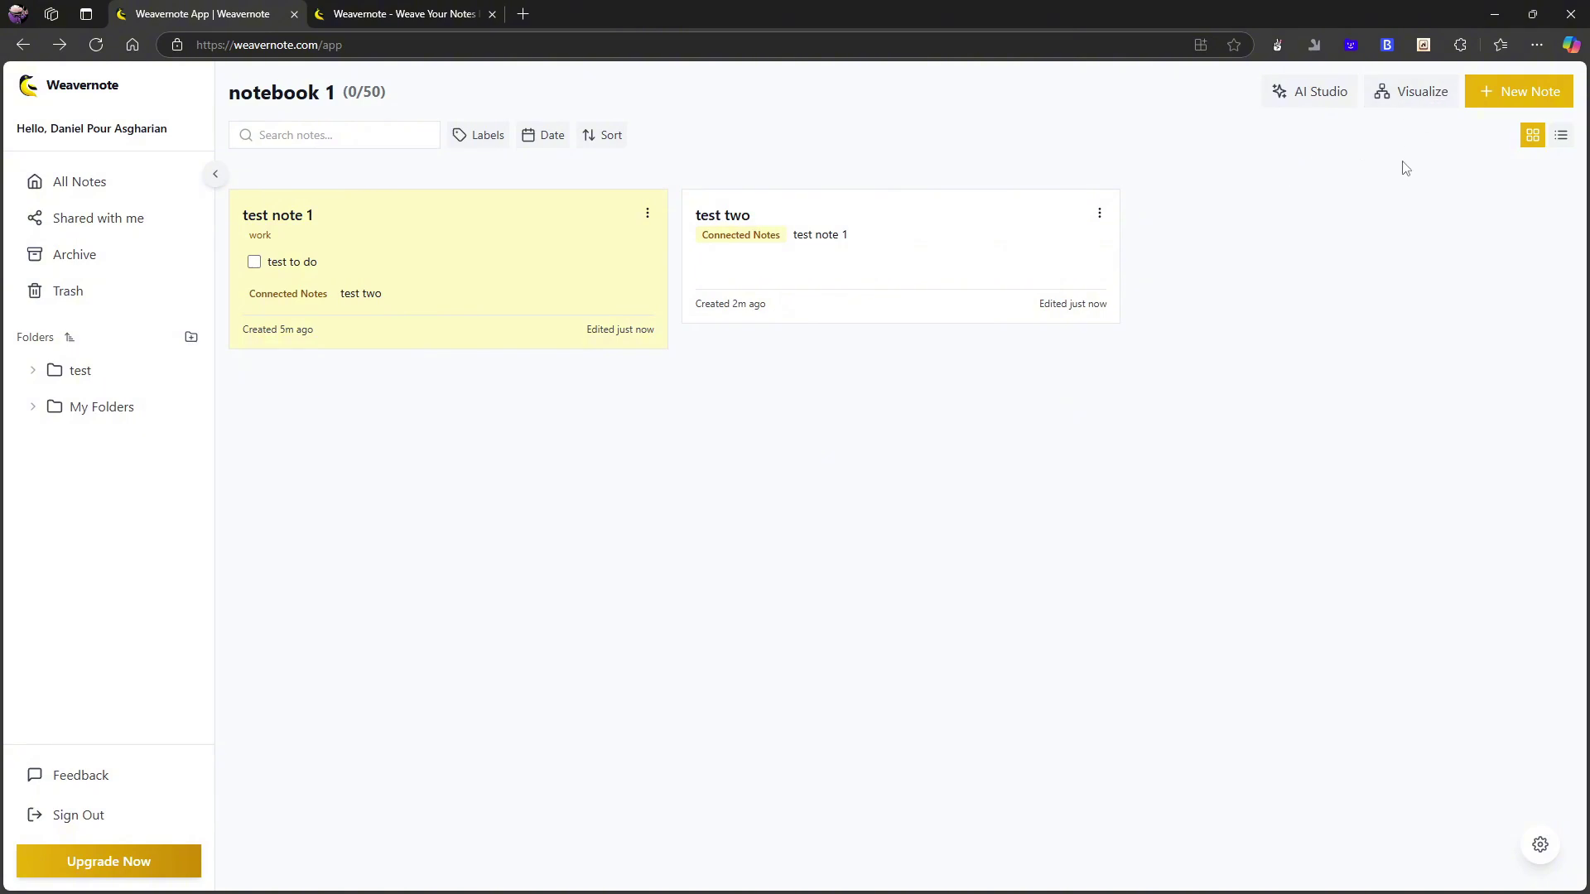
left_click(470, 265)
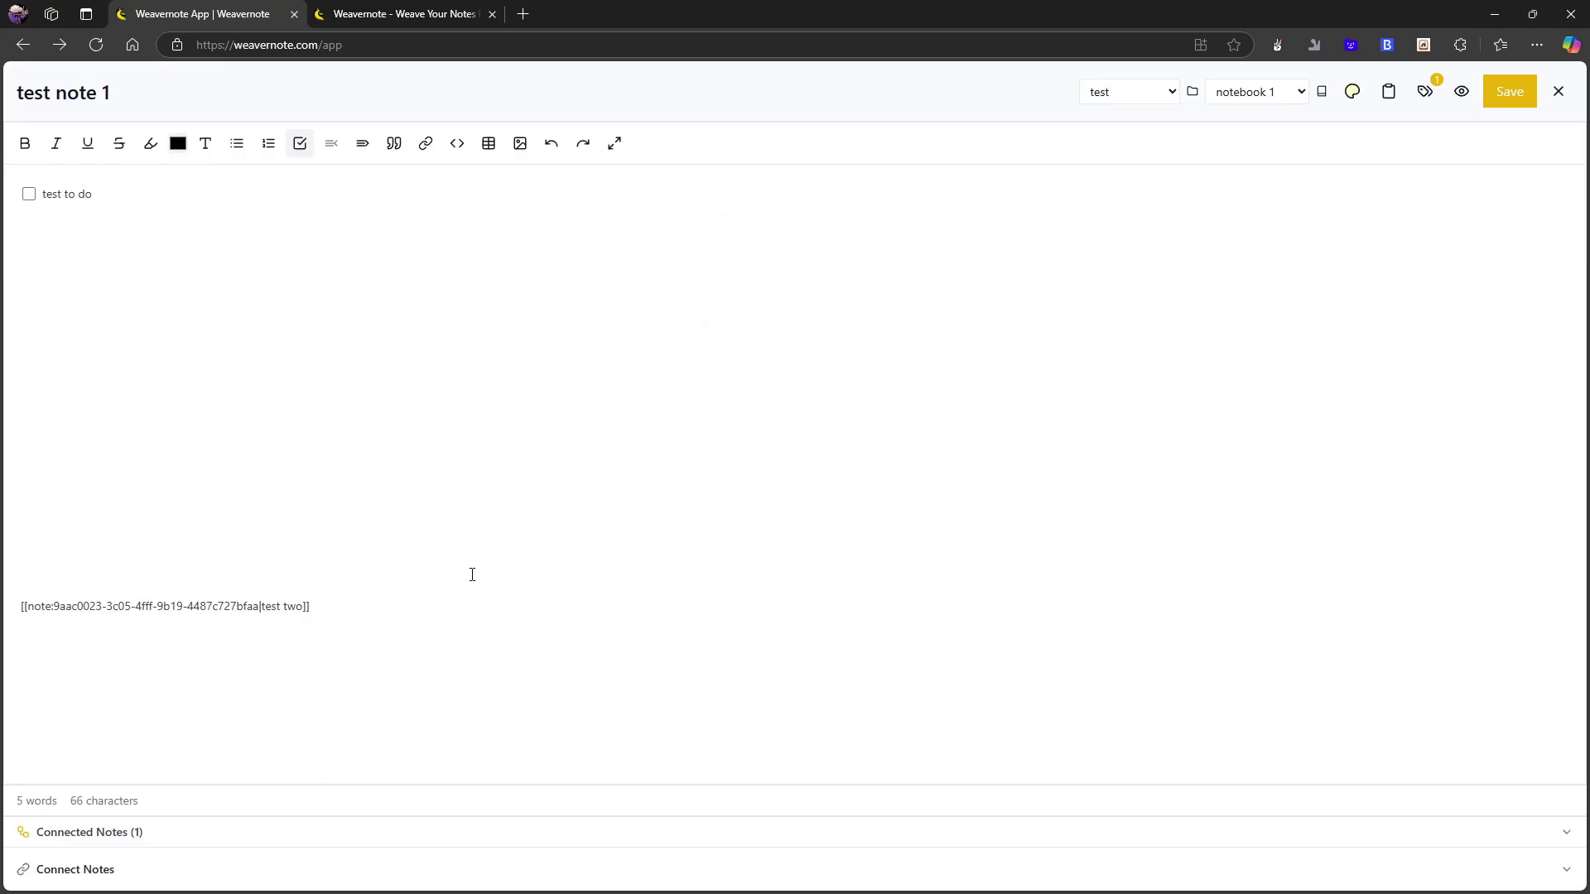
left_click(1557, 92)
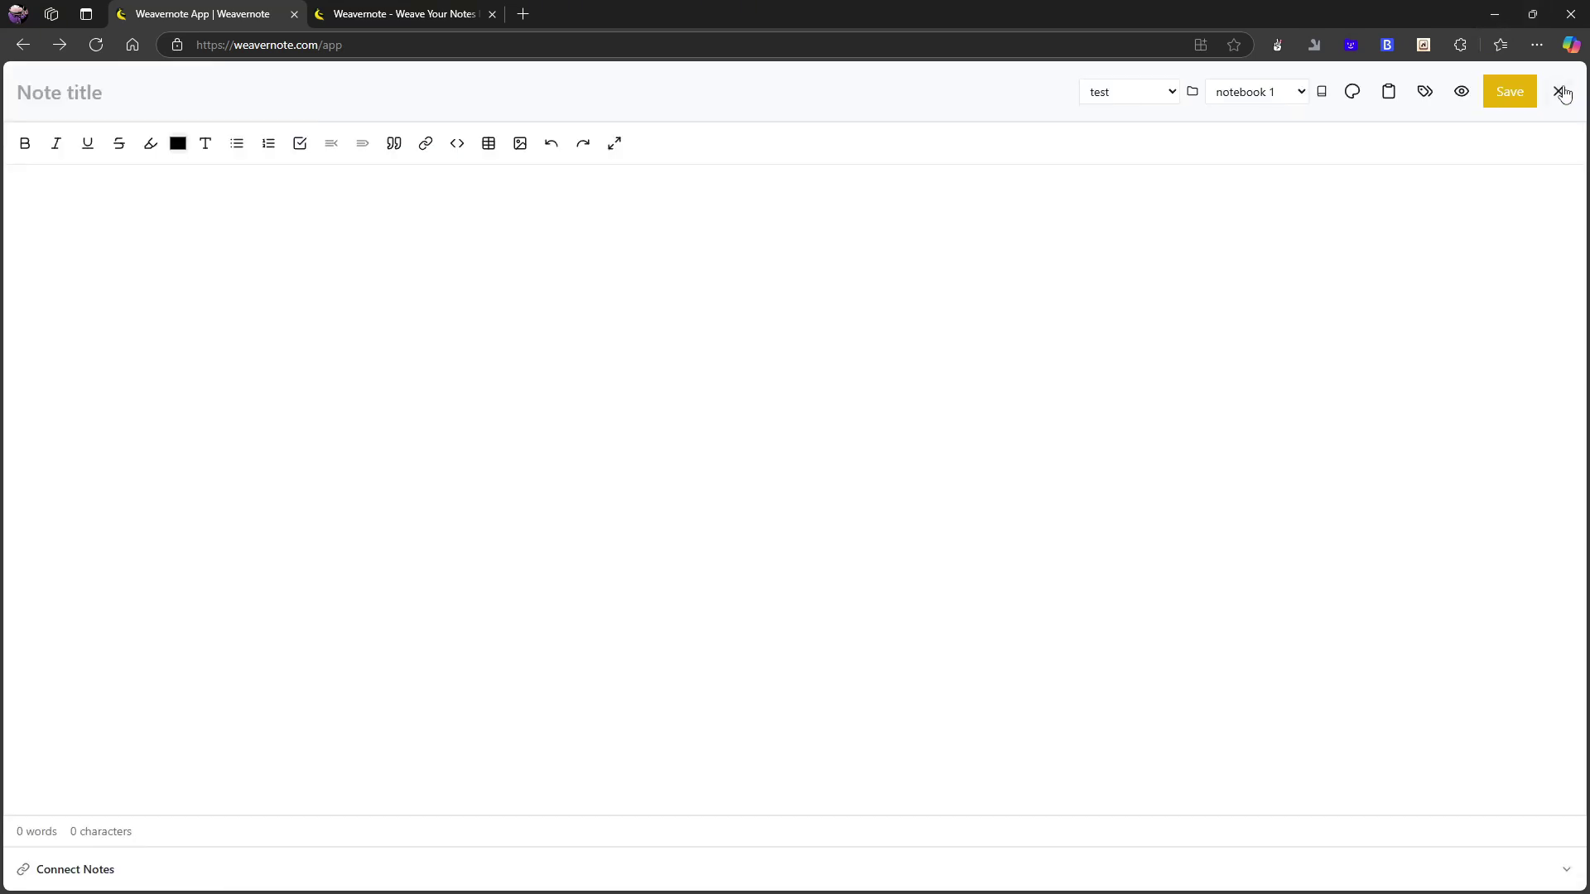
left_click(1557, 93)
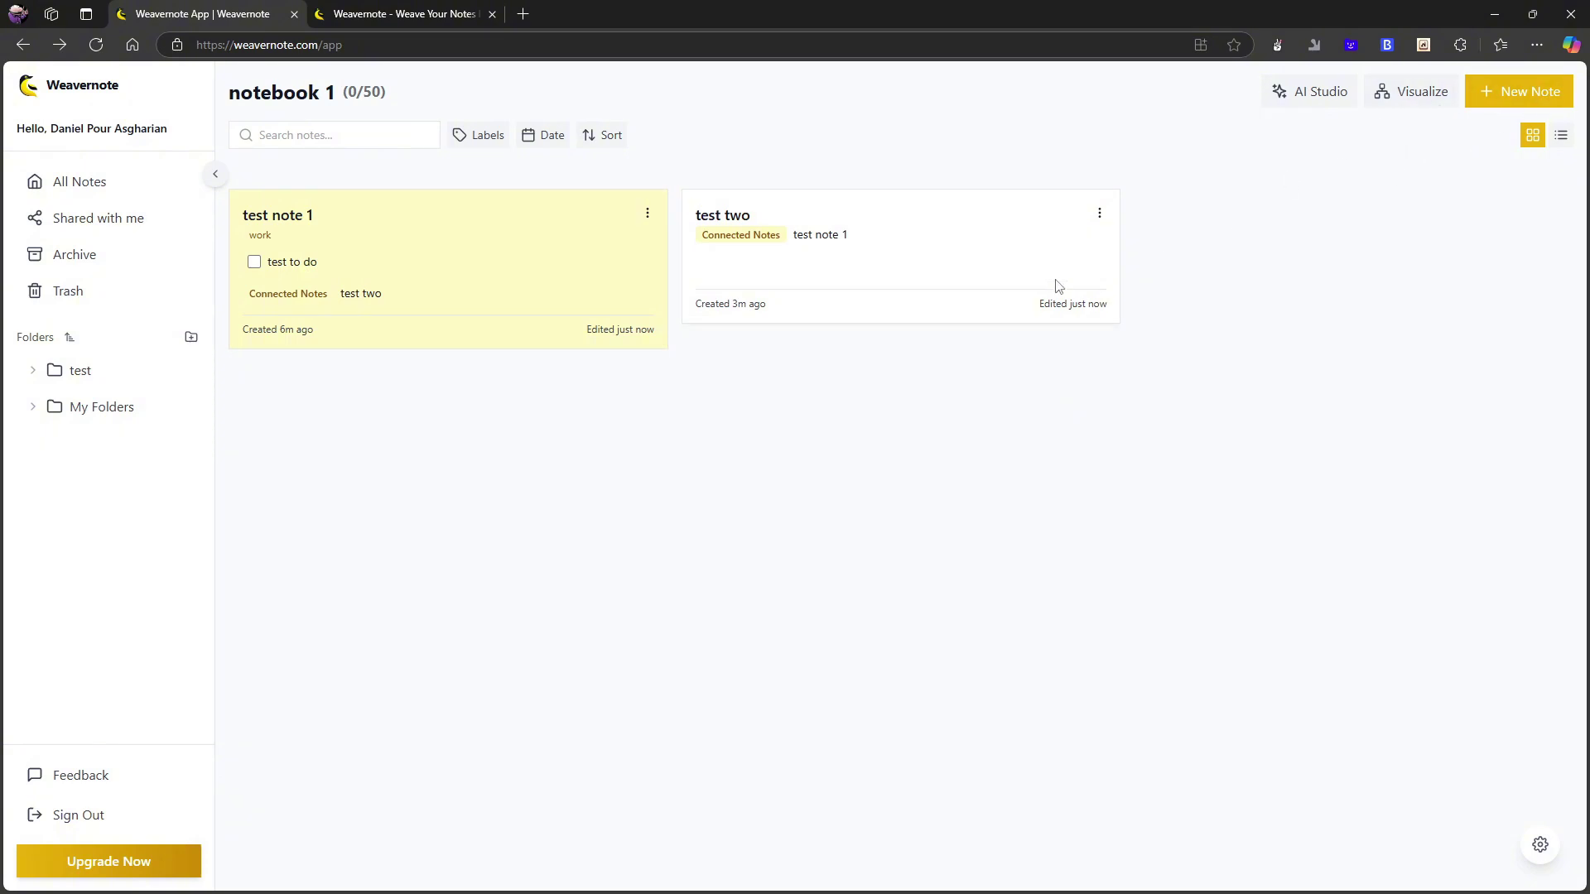
- Open test two from the graph, switch it to editing, and save it with its test note 1 link
left_click(1421, 105)
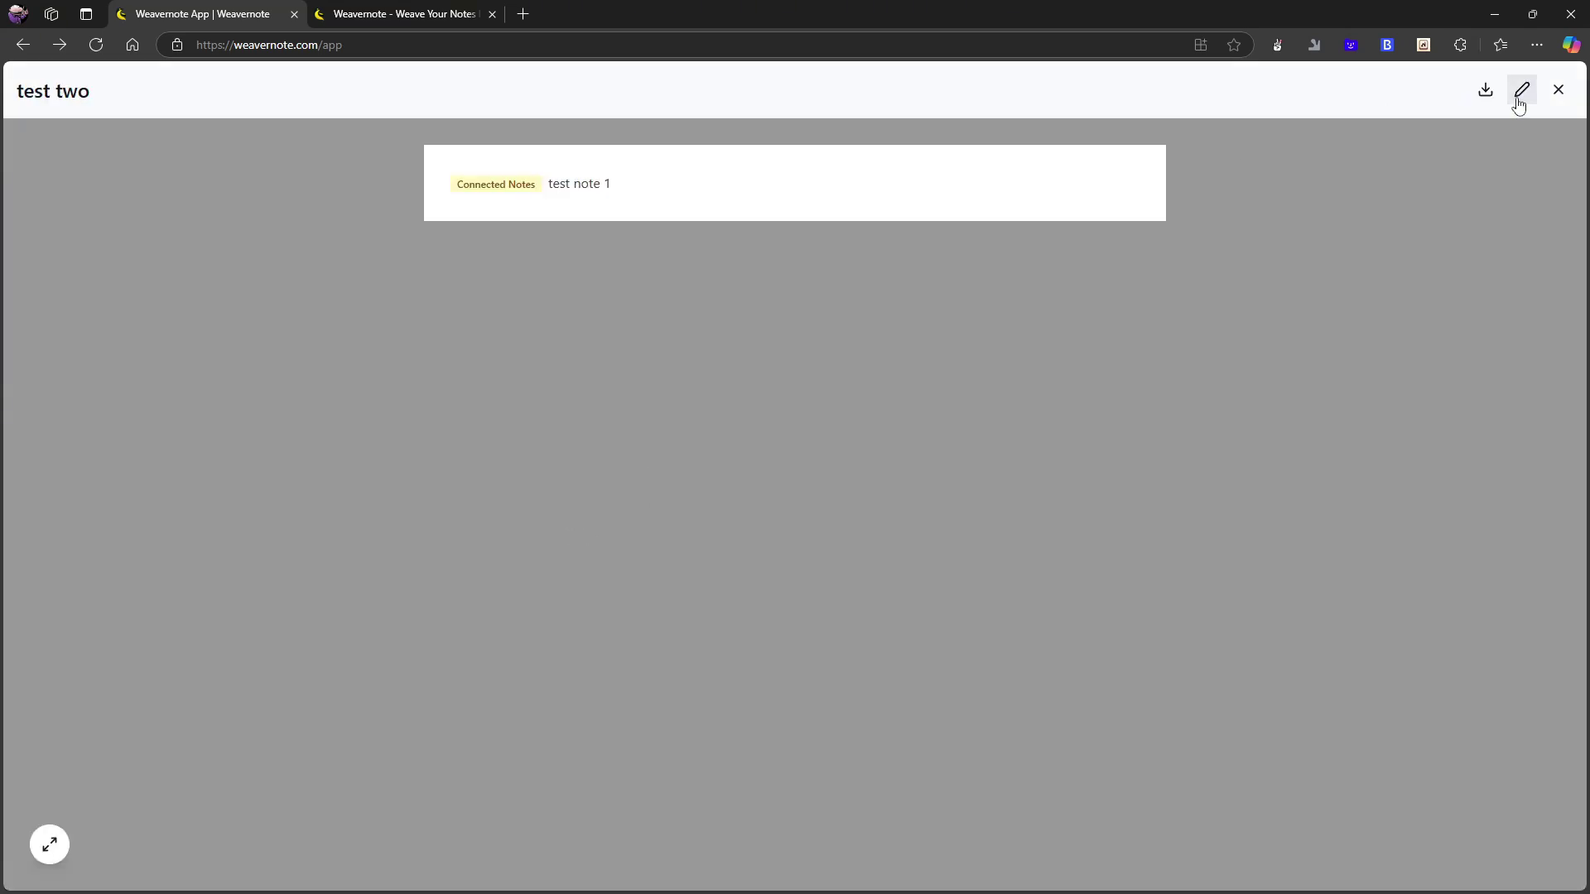
left_click(1521, 90)
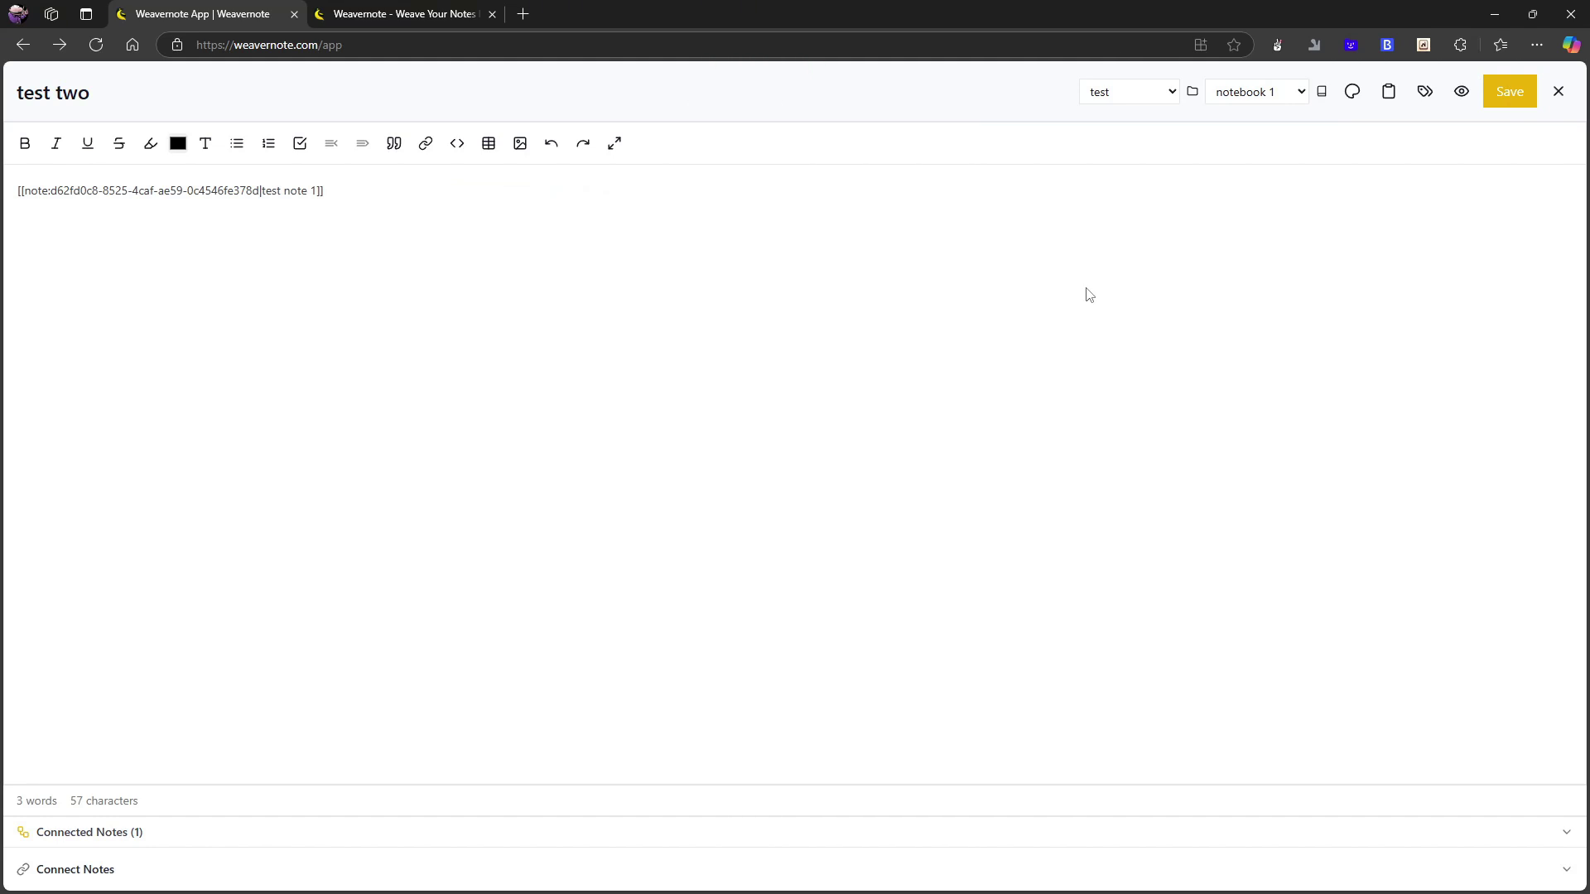
left_click(1505, 99)
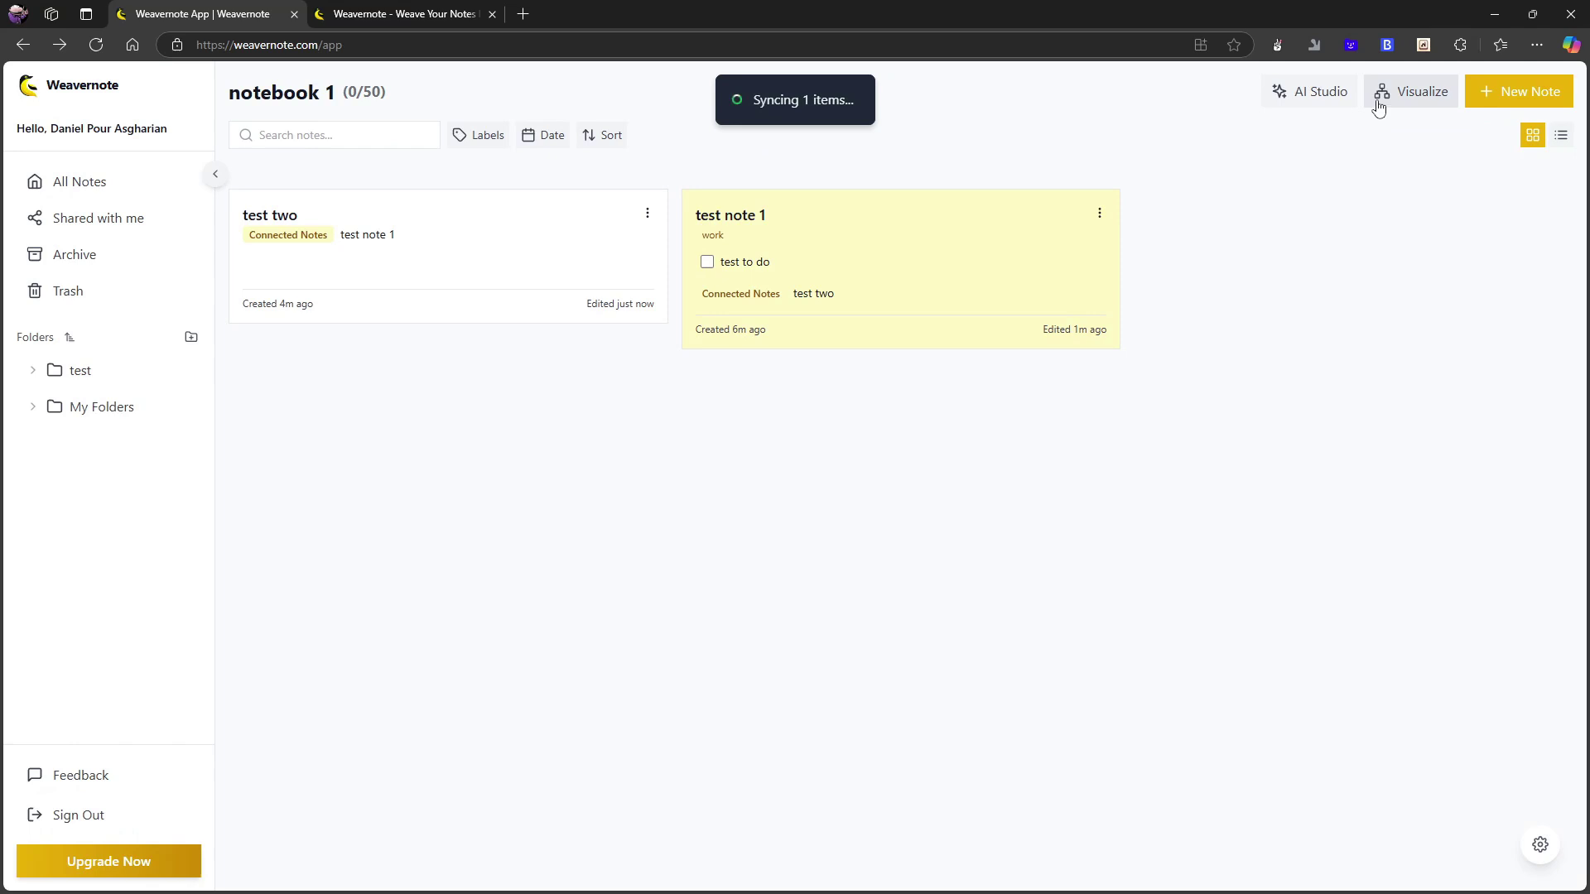
left_click(1320, 92)
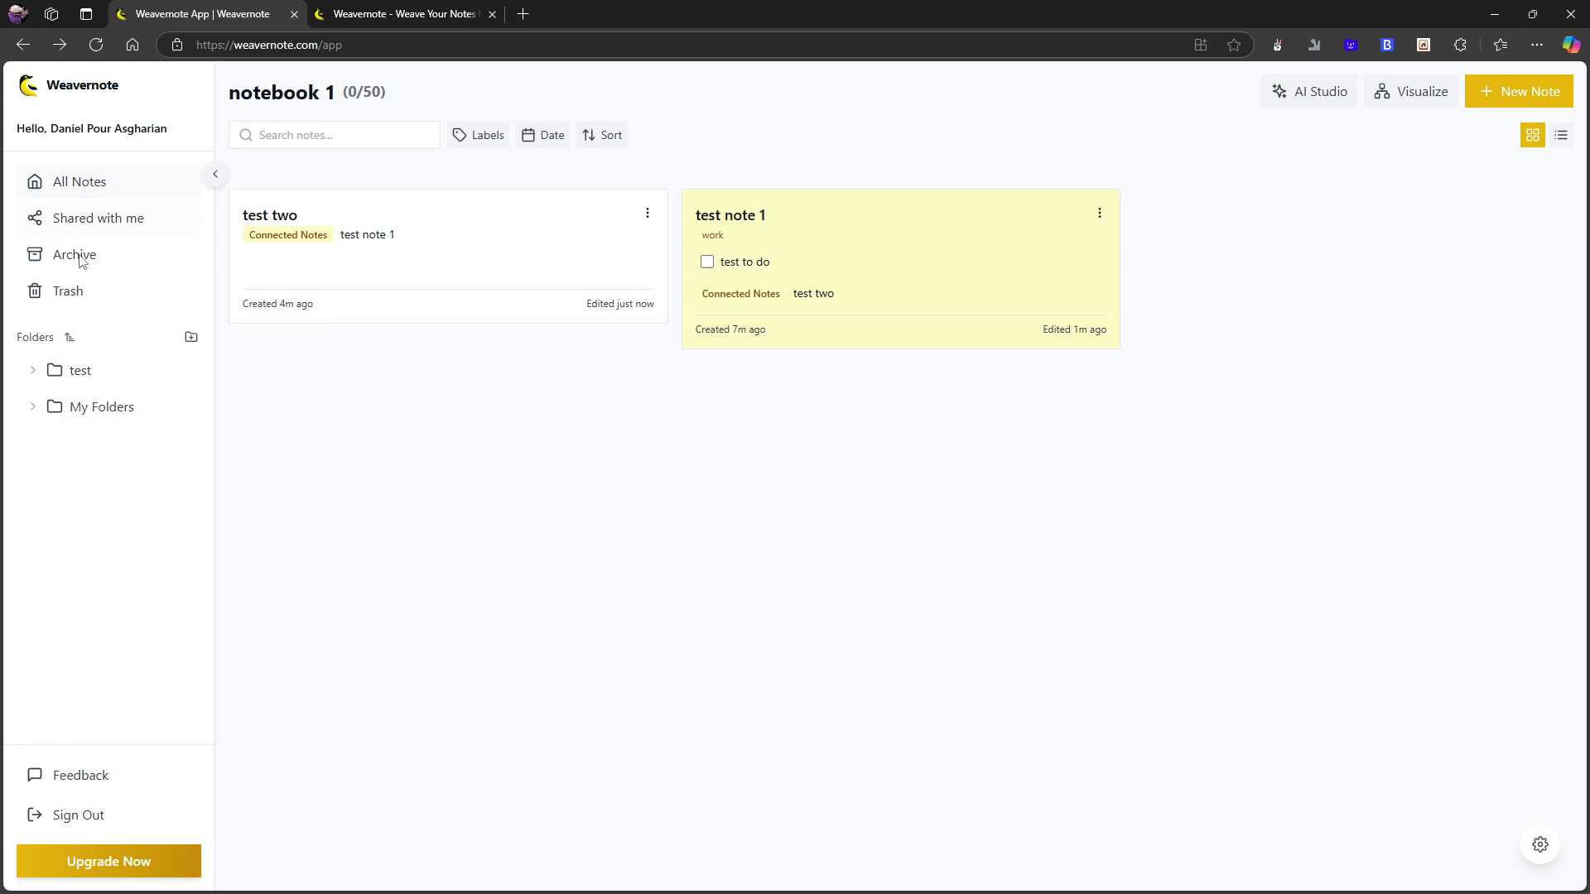
left_click(548, 135)
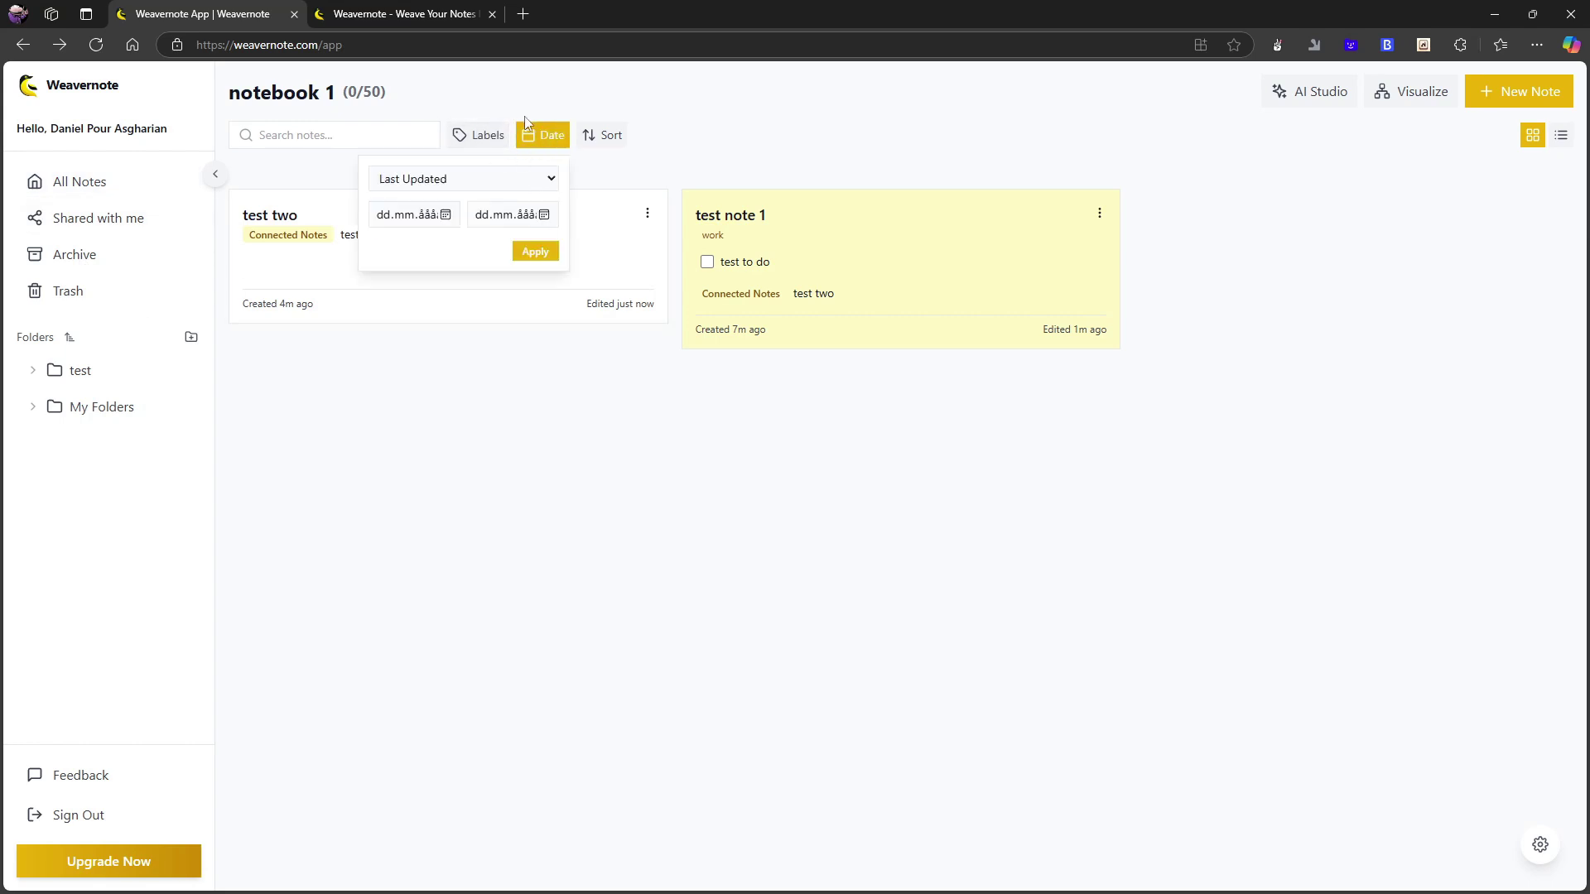
double_click(481, 469)
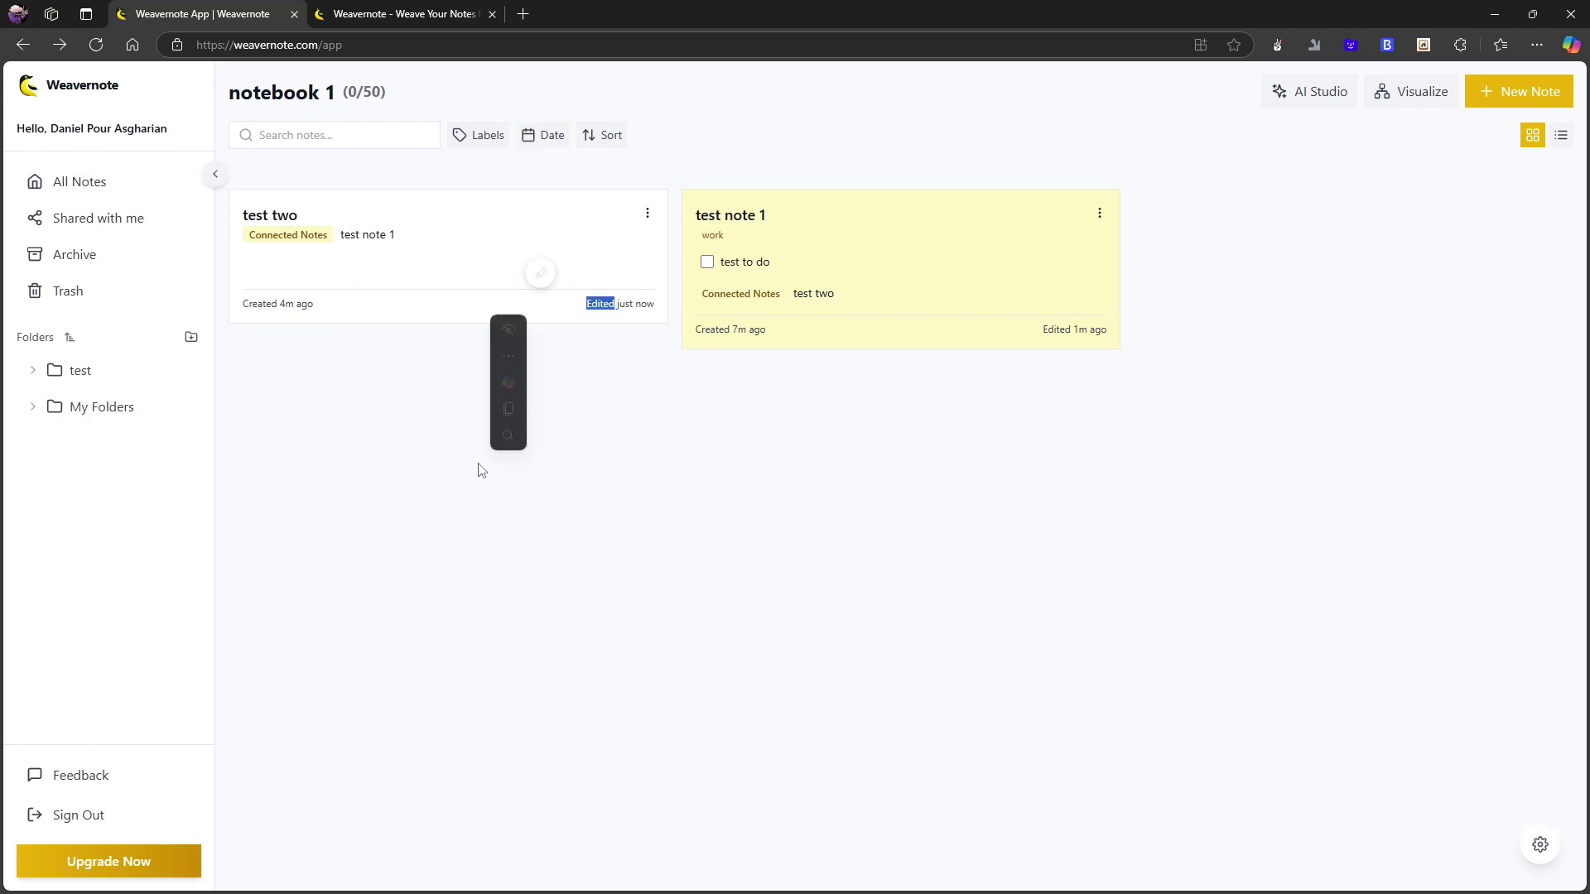
left_click(418, 485)
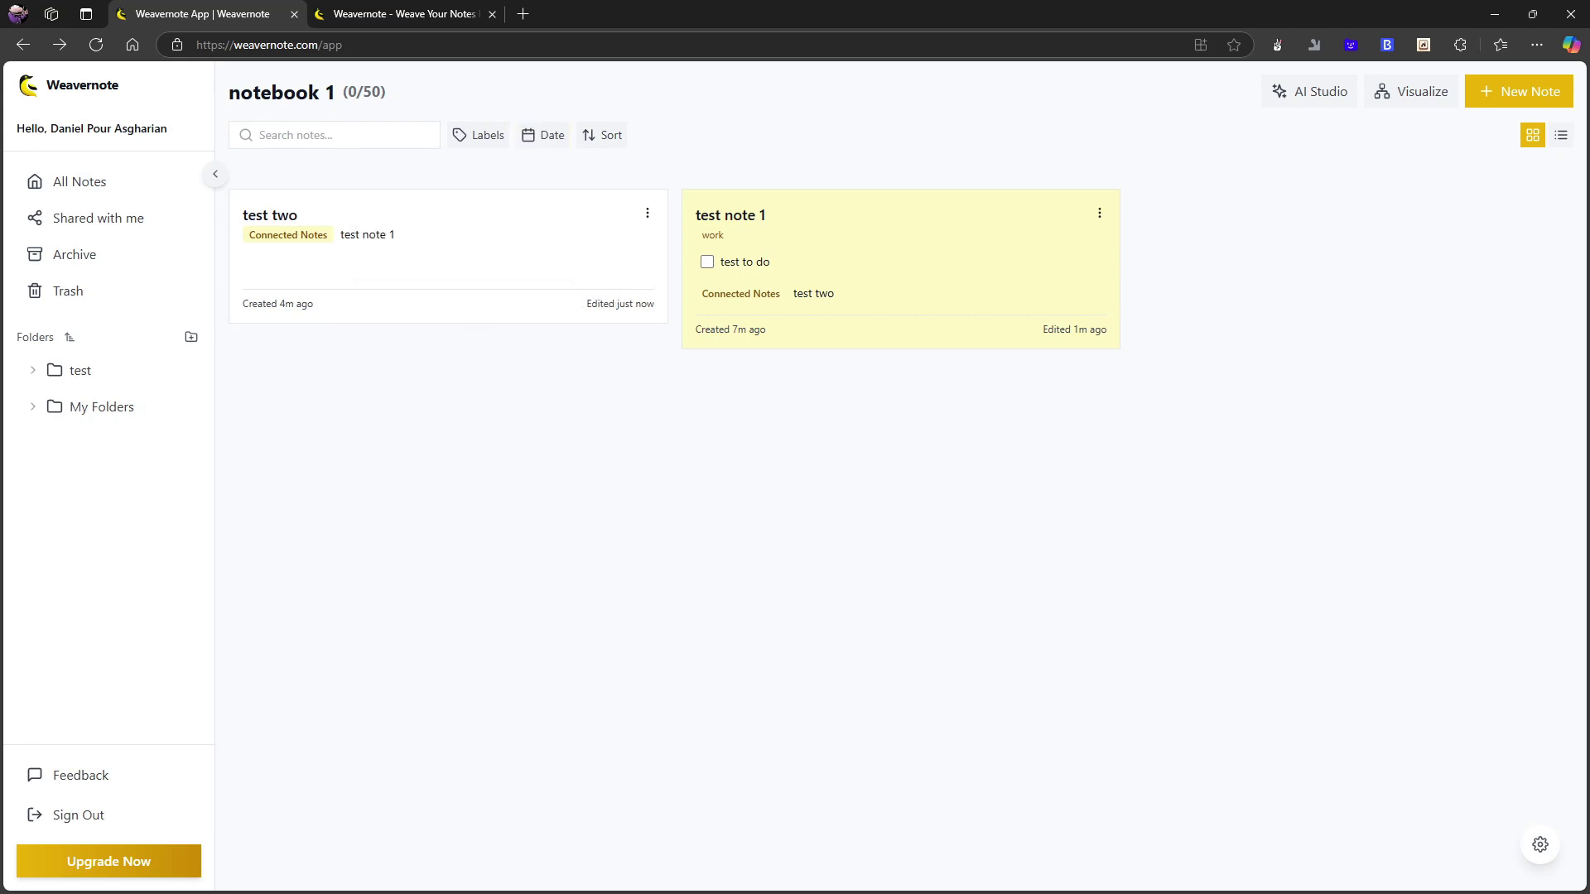